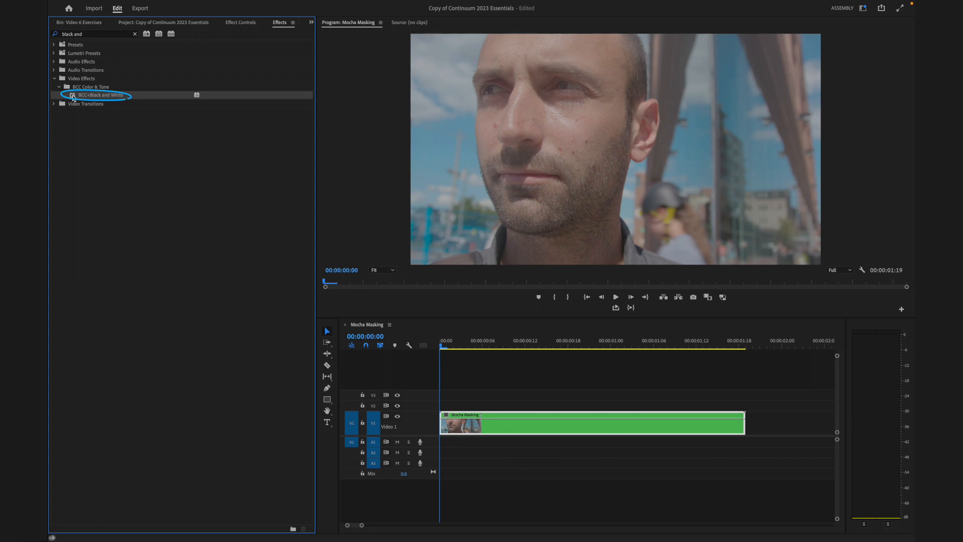
Step: Apply the BCC+Black and White effect to the Mocha Masking clip and set its Filter to Blue
drag(72, 97, 479, 423)
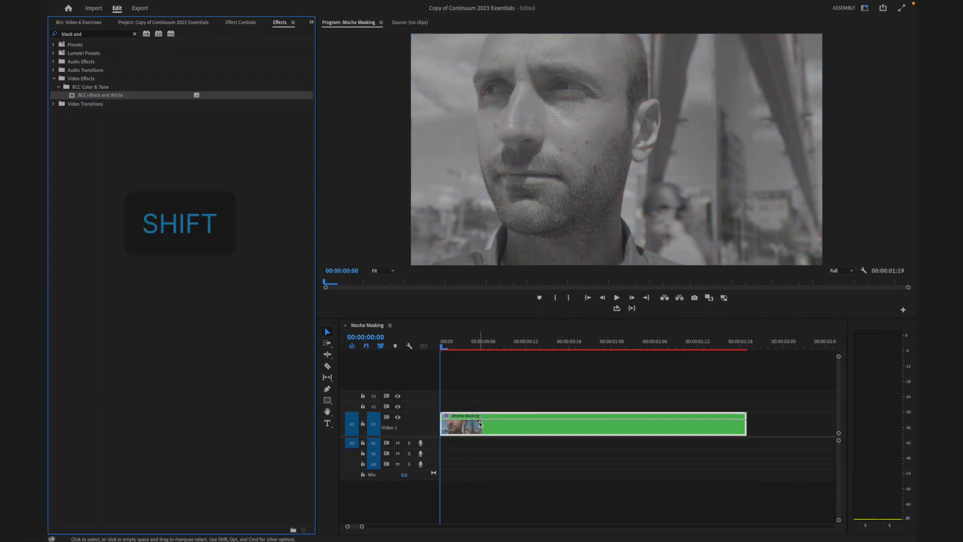
key(shift+5)
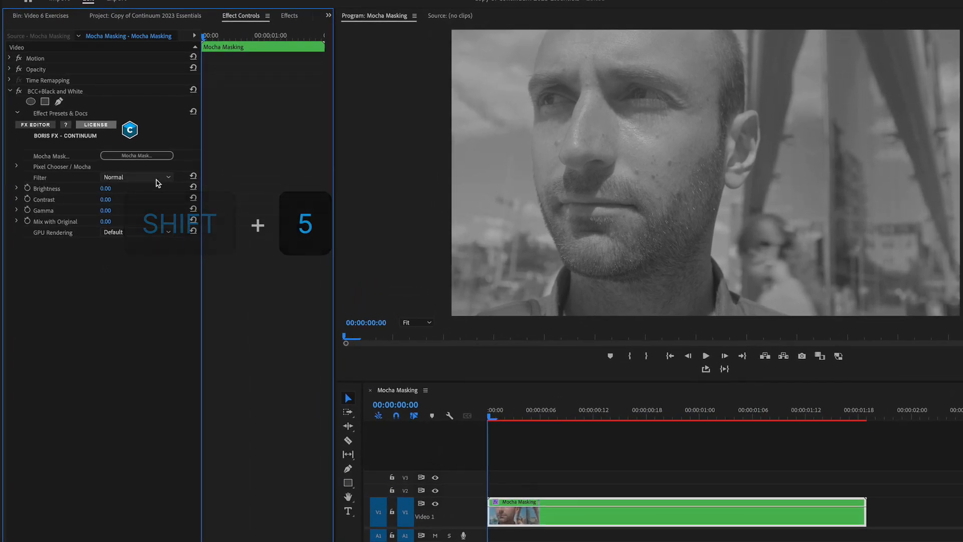
click(157, 179)
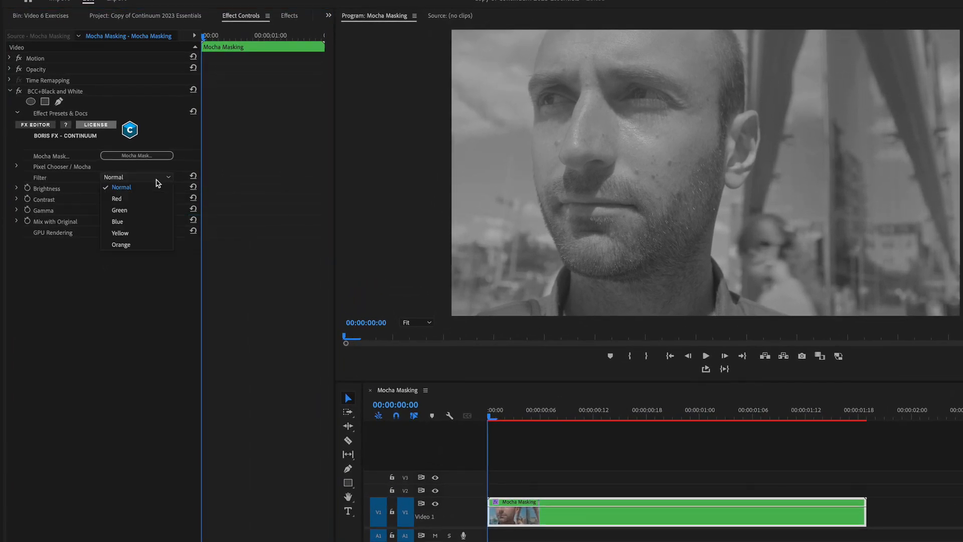
click(139, 223)
Step: Set the black and white effect's Brightness to 10, Contrast to 40 and Gamma to -8
click(105, 188)
text(10)
key(Return)
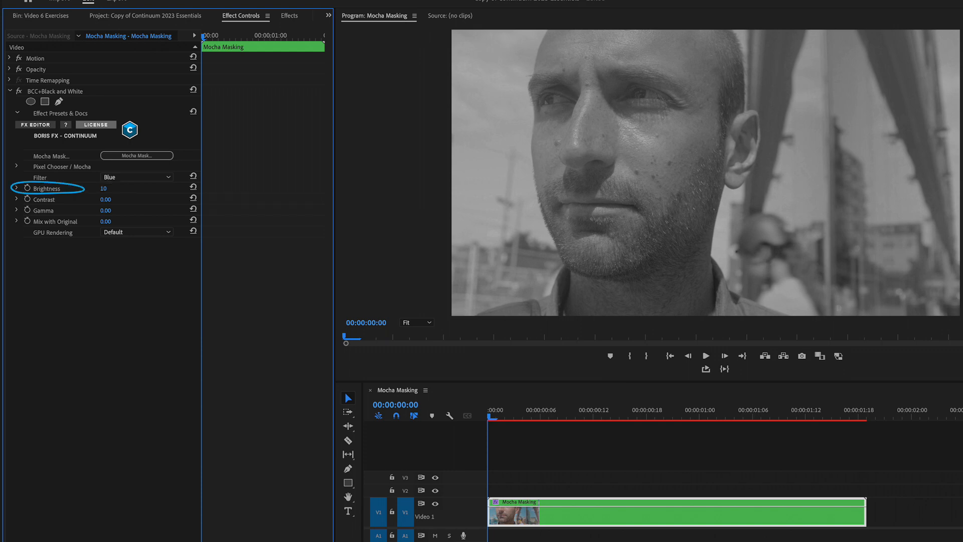
click(115, 197)
text(40)
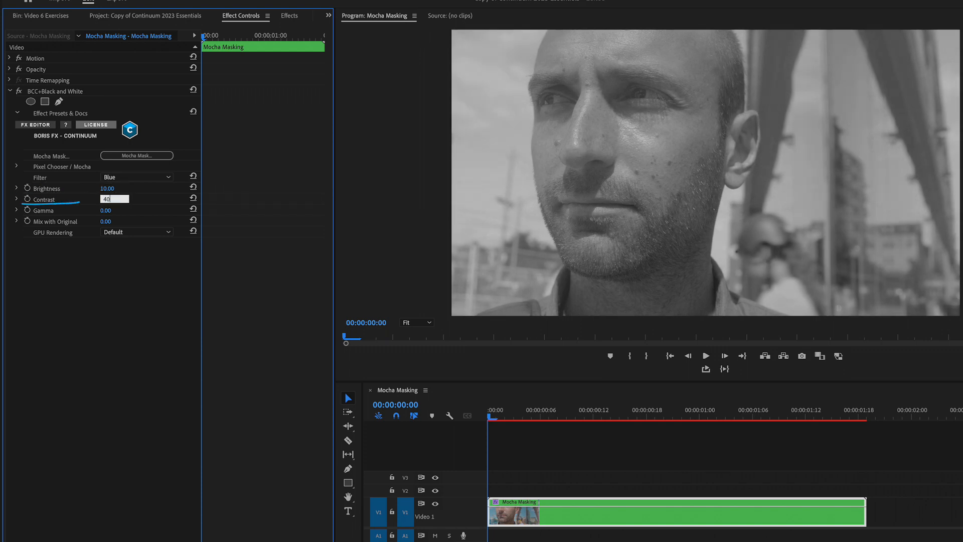
key(Return)
click(114, 209)
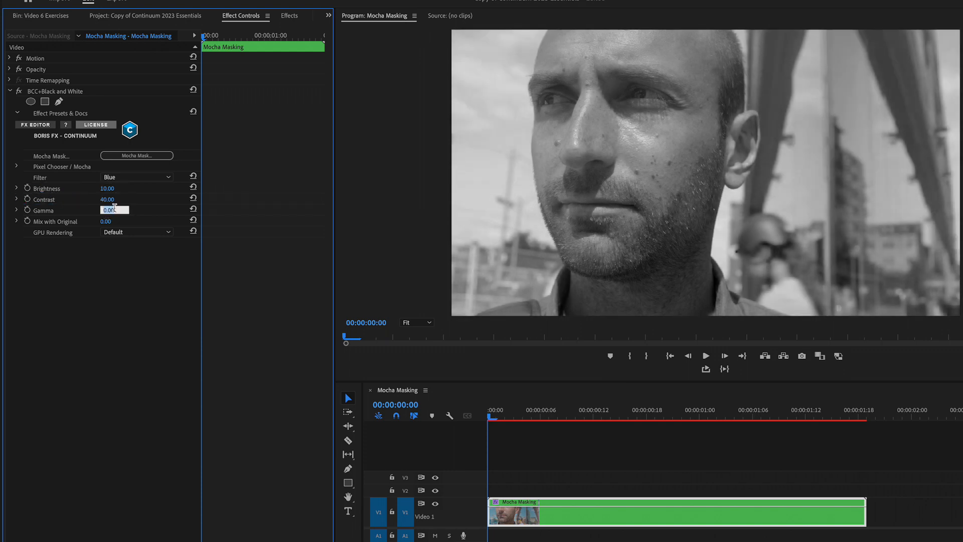
text(-8)
key(Return)
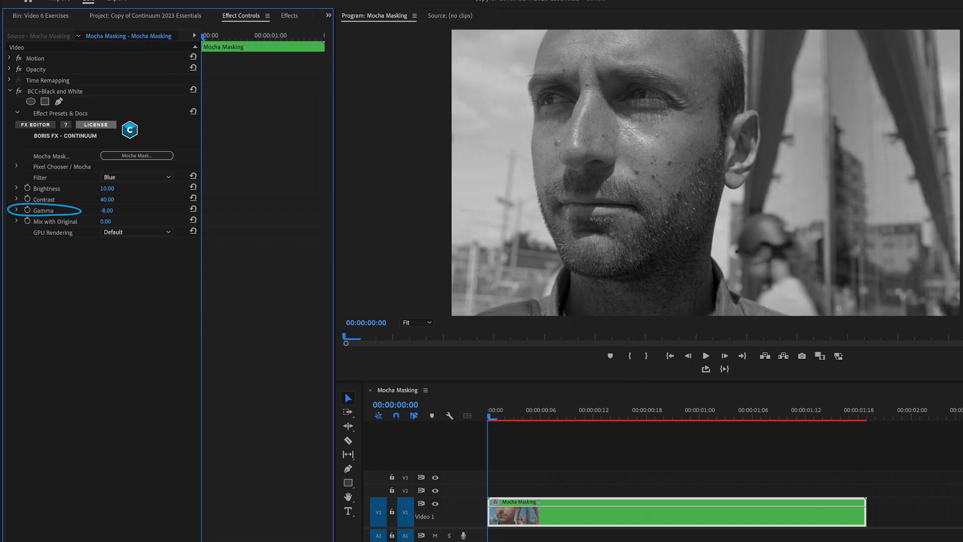
Step: Move the playhead to 00:00:00:16 and open the Mocha mask editor from the black and white effect
click(585, 415)
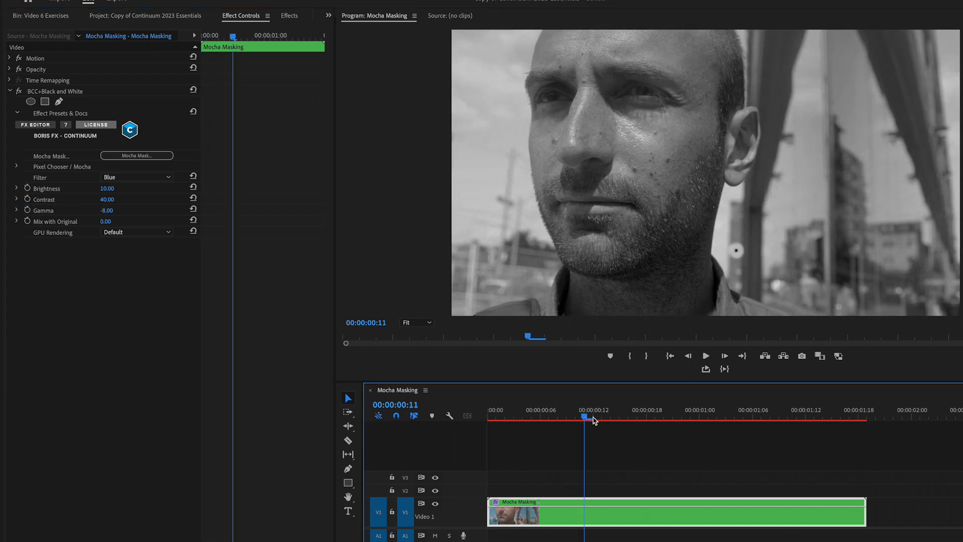
drag(594, 420, 625, 466)
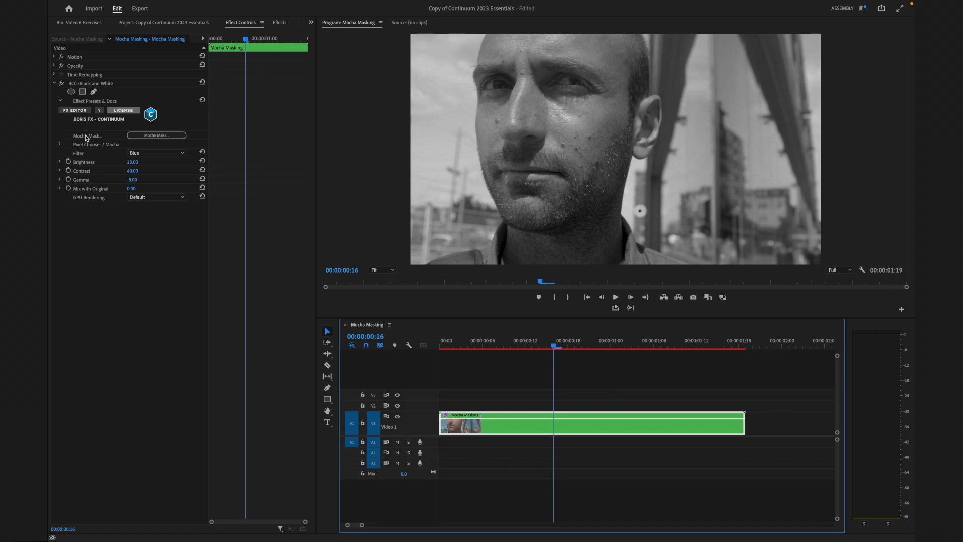
click(155, 135)
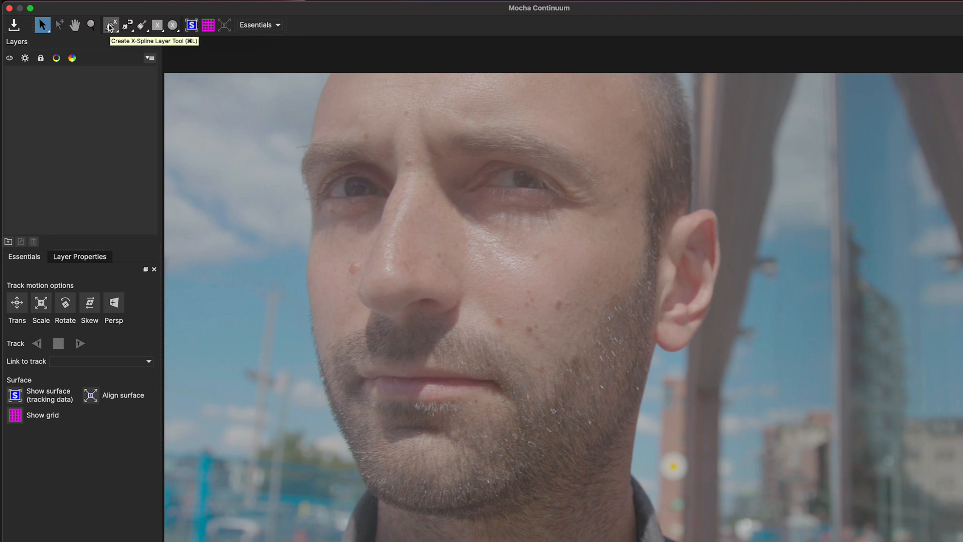
Step: Draw a closed X-spline mask around the visible iris of the man's left eye at frame 16
click(110, 27)
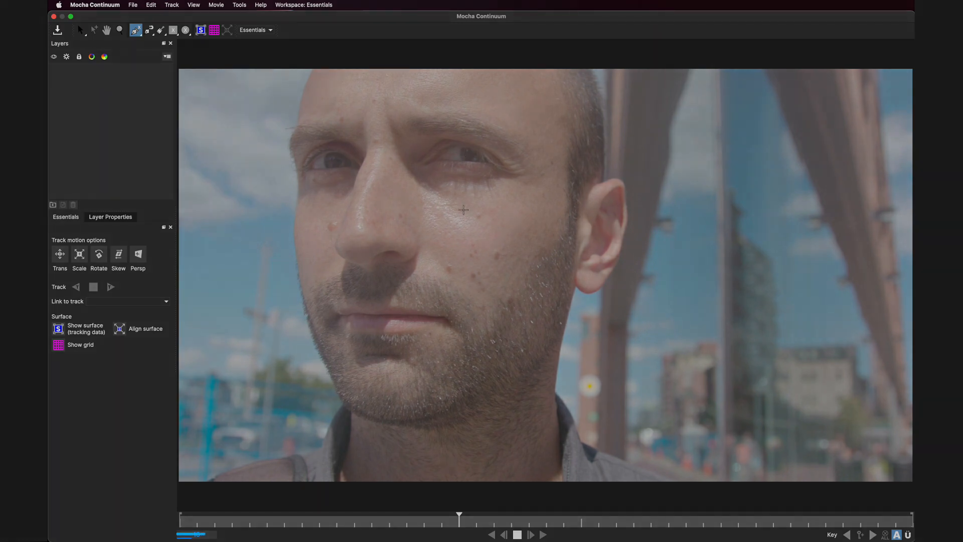
key(z)
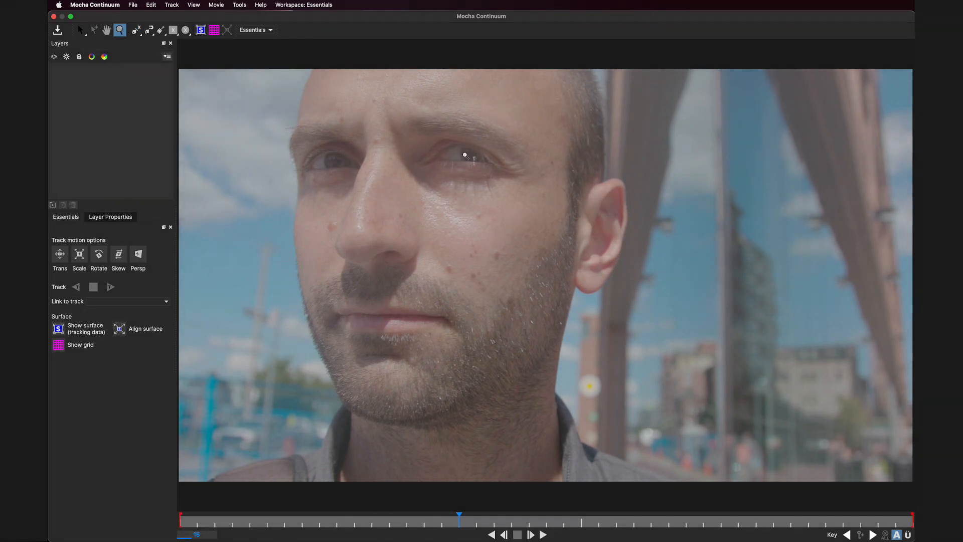
drag(465, 155, 446, 15)
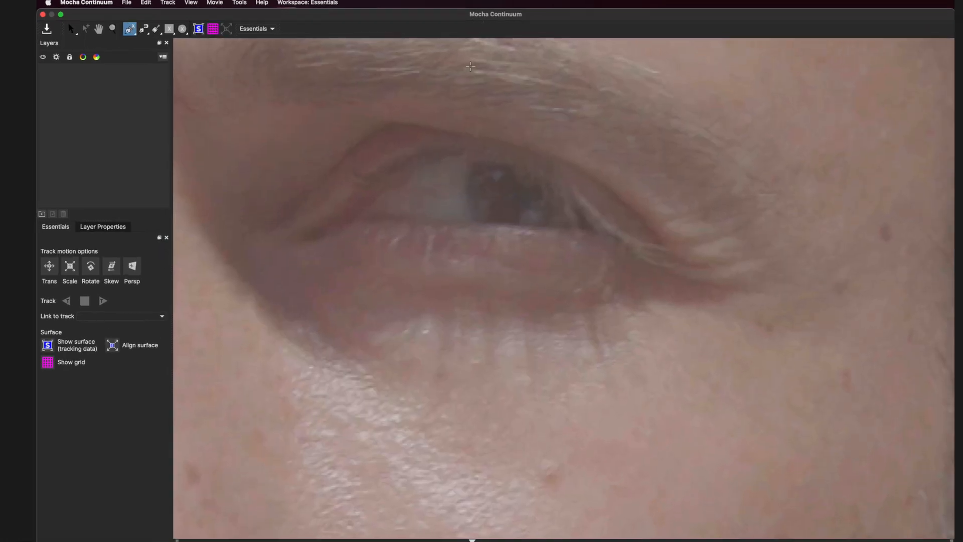
click(467, 181)
click(470, 202)
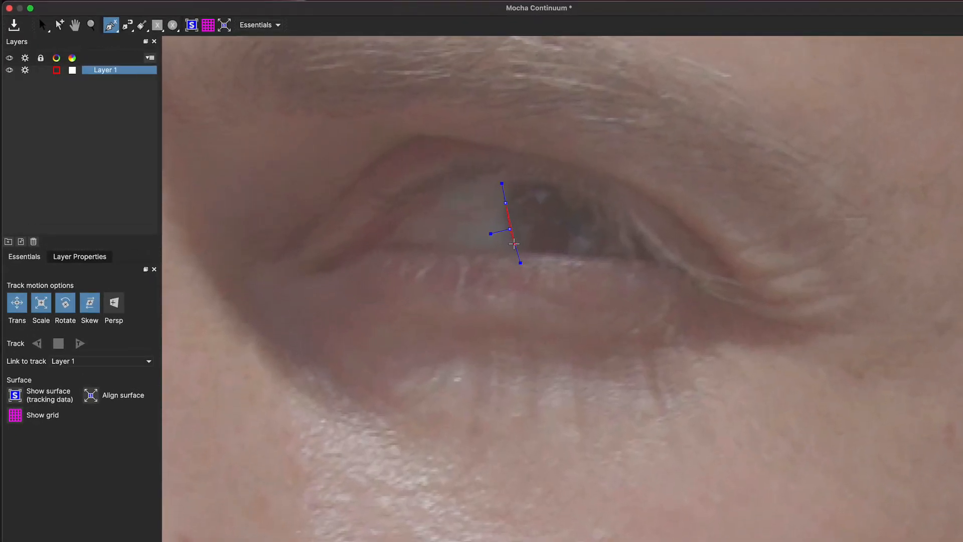
click(514, 244)
click(524, 252)
click(548, 252)
click(585, 254)
click(606, 254)
click(624, 252)
click(614, 229)
click(595, 202)
click(576, 193)
click(564, 188)
click(536, 184)
click(514, 183)
click(507, 191)
click(504, 201)
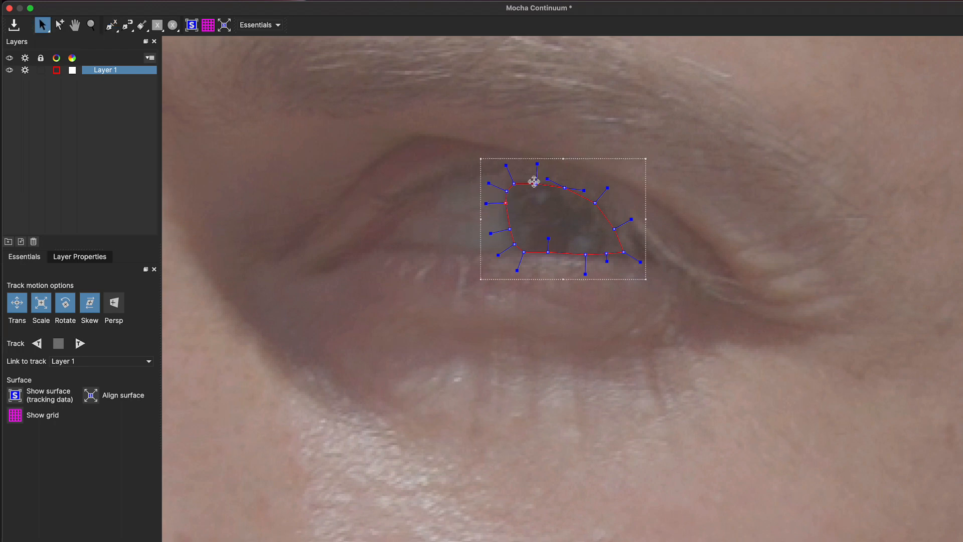
Step: Nudge the upper and lower edge points of the iris spline, and undo a trial deletion of the lower point
drag(534, 183, 537, 182)
drag(548, 254, 548, 256)
key(Delete)
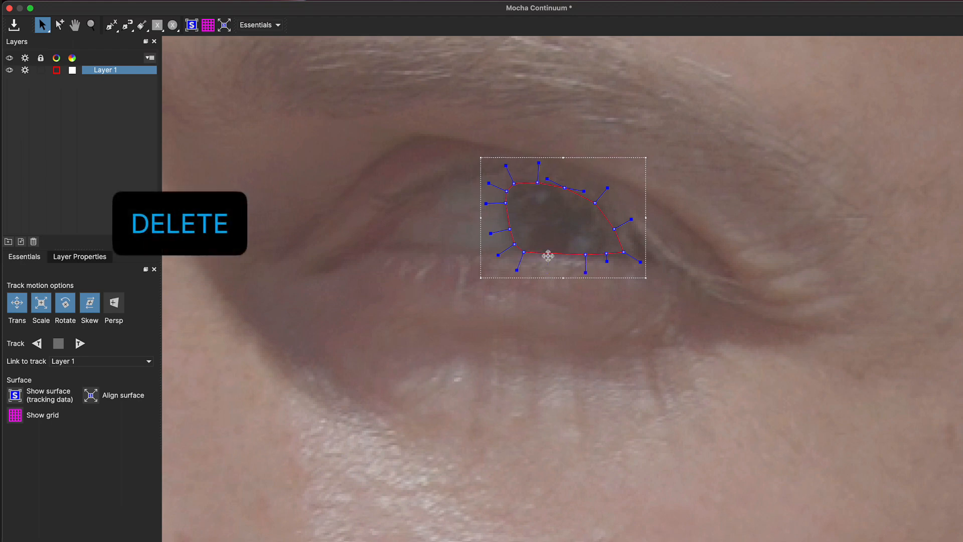
key(super+z)
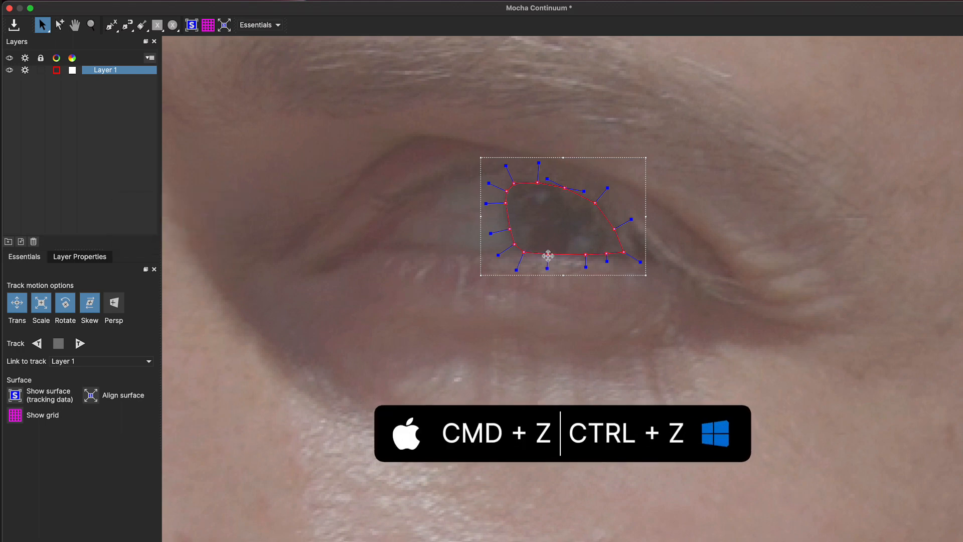
Step: Select all points of the iris spline and adjust their curvature together
key(super+a)
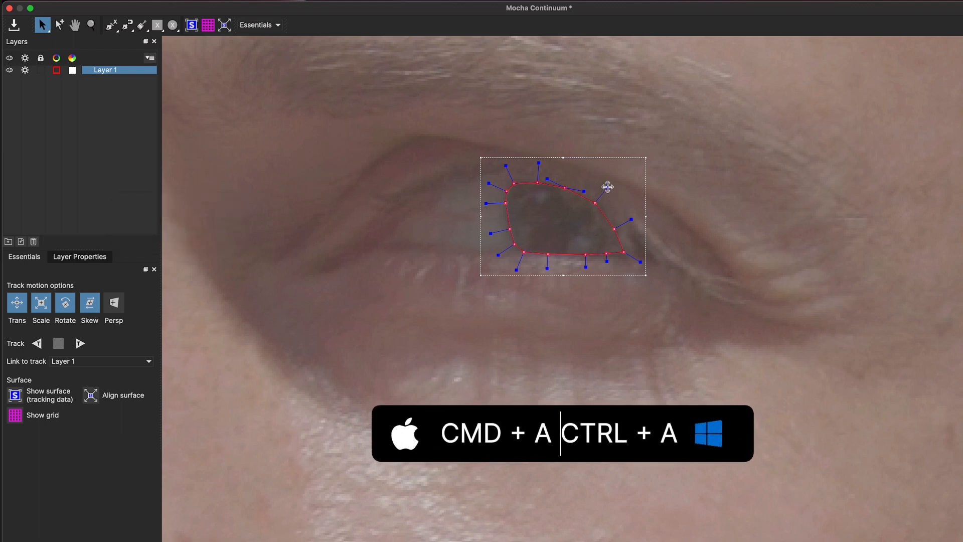
mouse_move(608, 188)
mouse_down()
mouse_move(598, 192)
mouse_move(630, 171)
mouse_move(604, 191)
mouse_up()
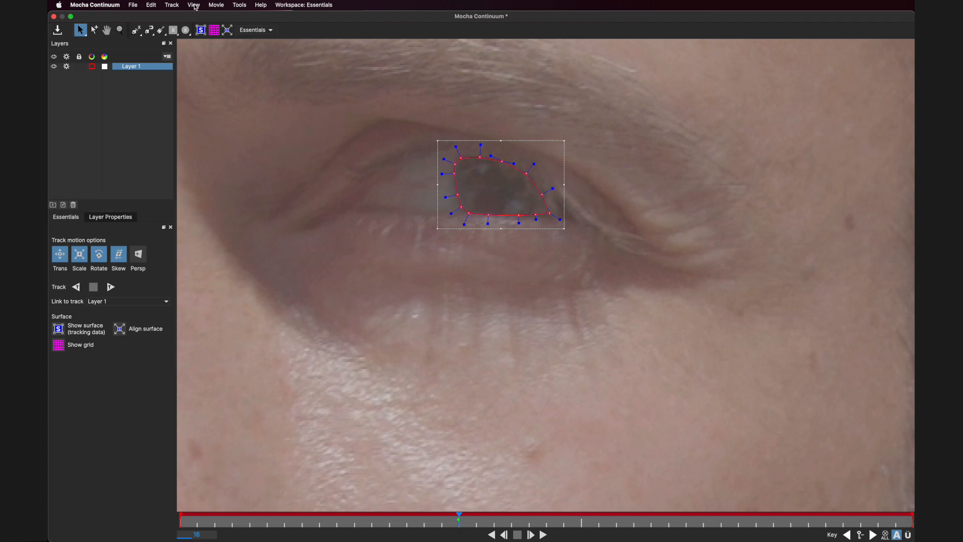
Step: Examine how the man's head moves through the whole shot, and return to frame 16
click(216, 5)
mouse_move(199, 39)
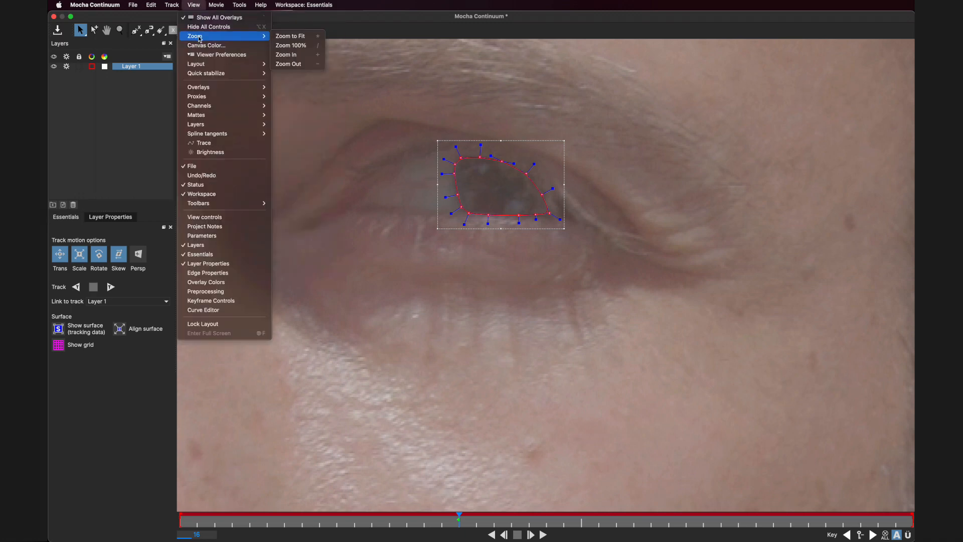
click(301, 38)
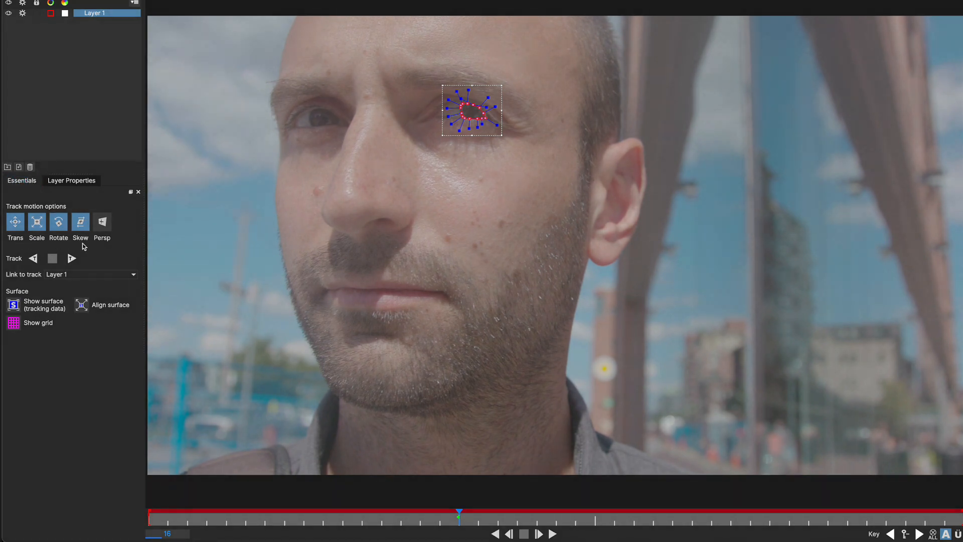
drag(876, 521, 555, 522)
click(552, 534)
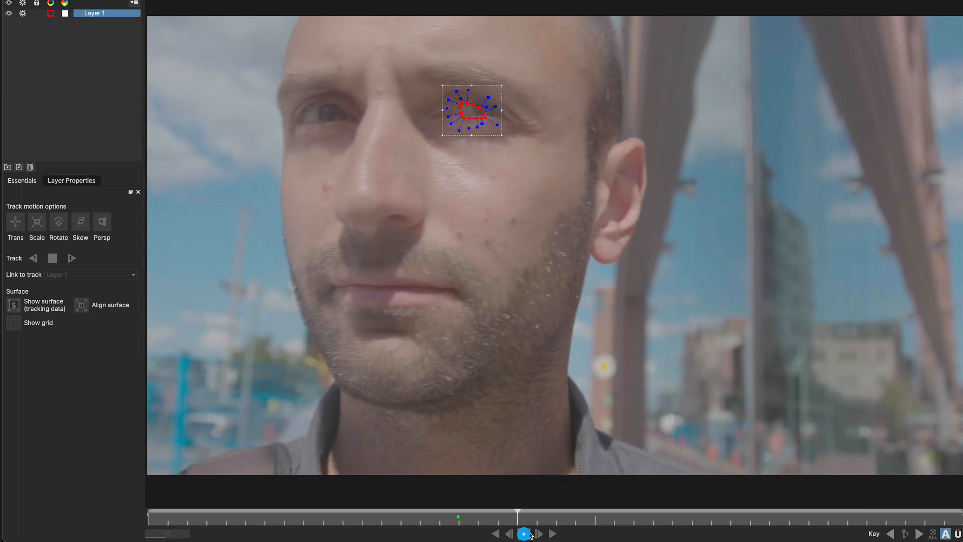
click(524, 534)
drag(362, 512, 456, 514)
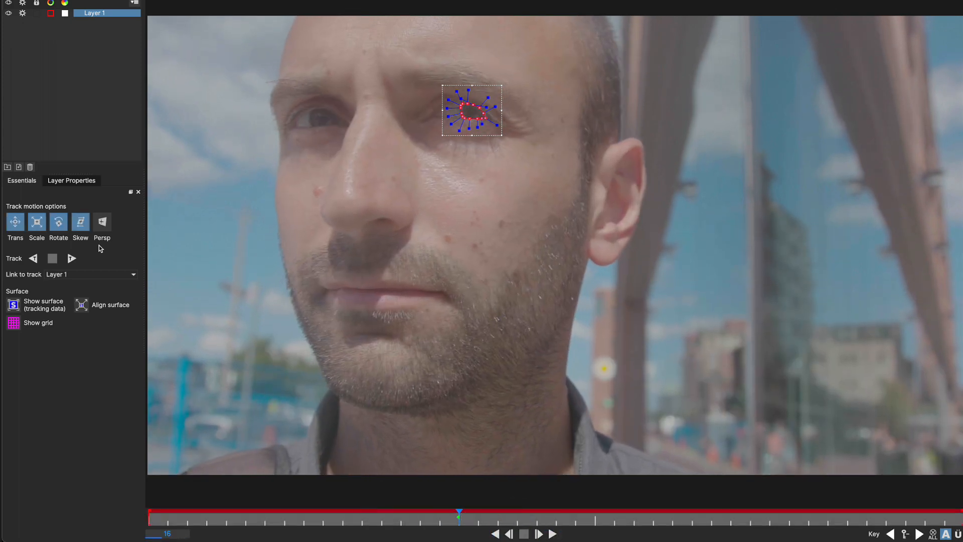
Step: Turn off Skew in the track motion options and track the iris mask backwards from frame 16 to frame 0
click(80, 221)
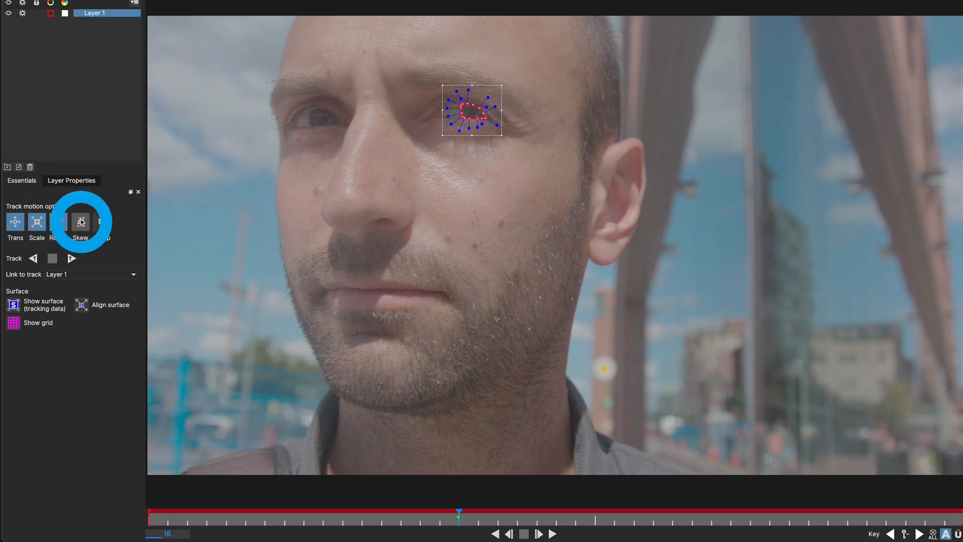
click(34, 259)
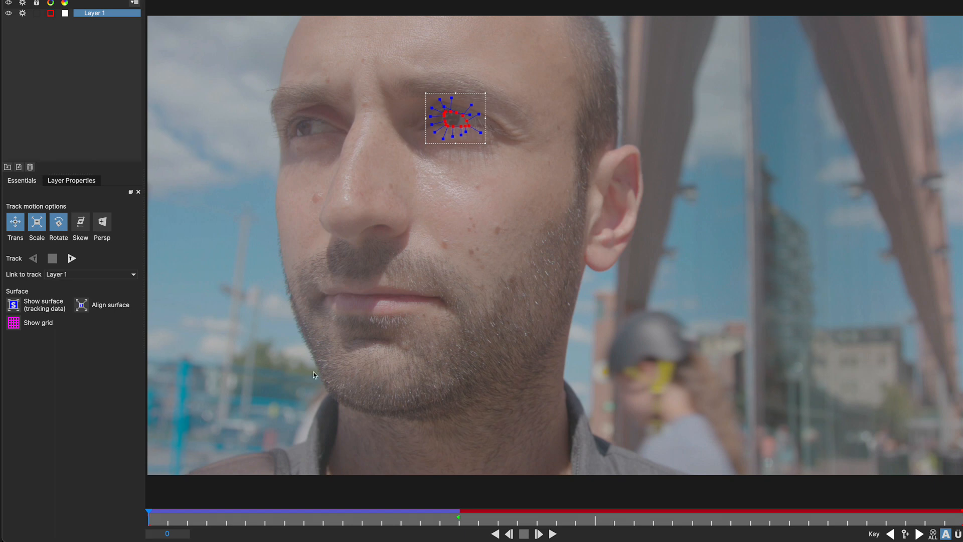
Step: At frame 8, move the mask onto the iris and pull its outer edge points inward to fit
drag(147, 514, 301, 509)
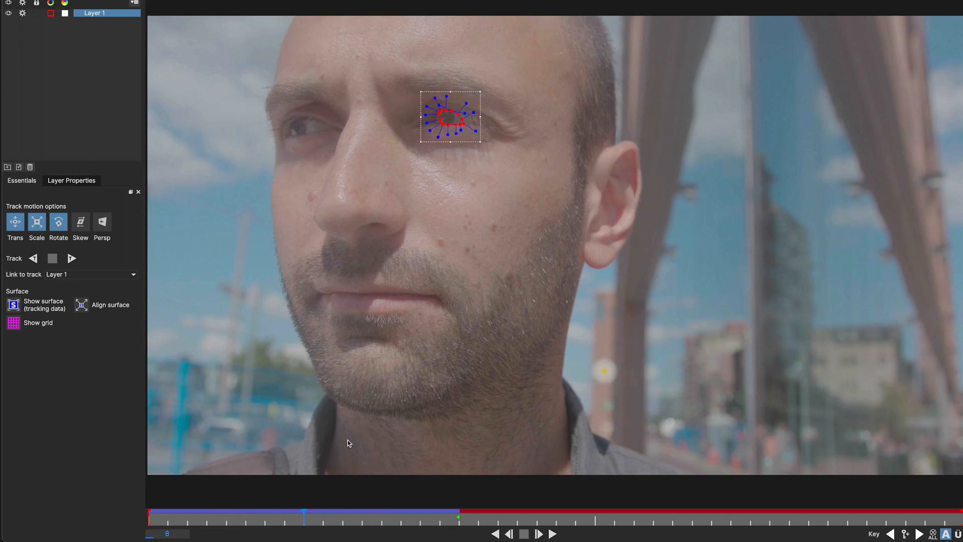
key(z)
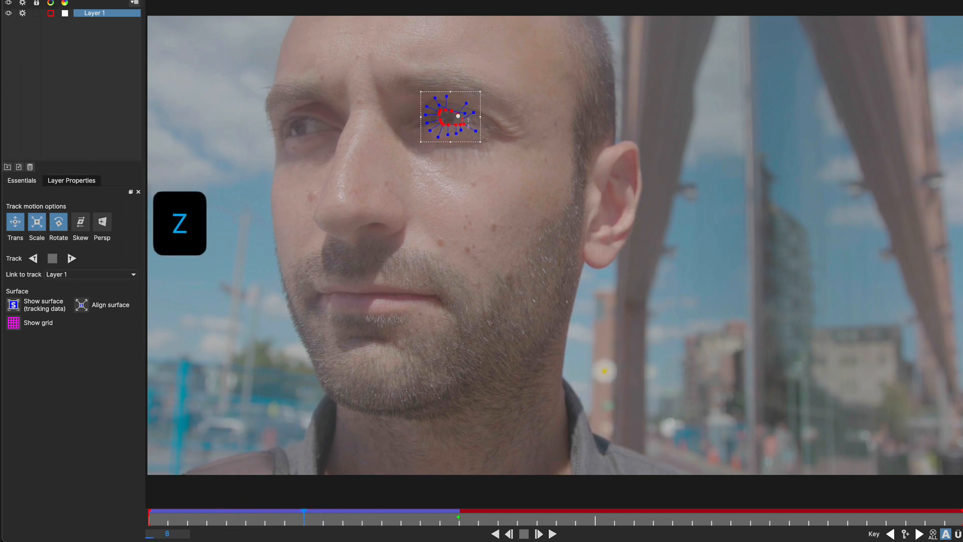
drag(456, 117, 445, 78)
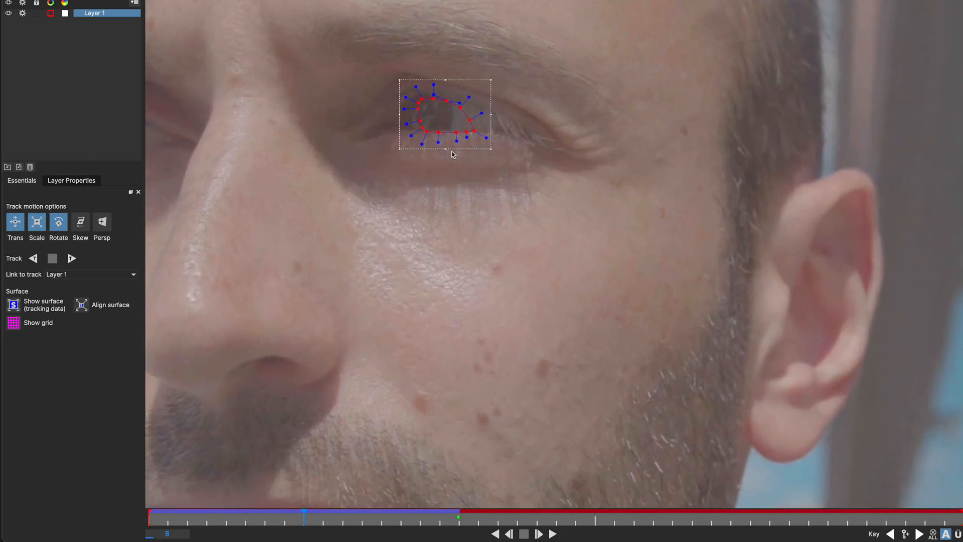
drag(452, 150, 447, 150)
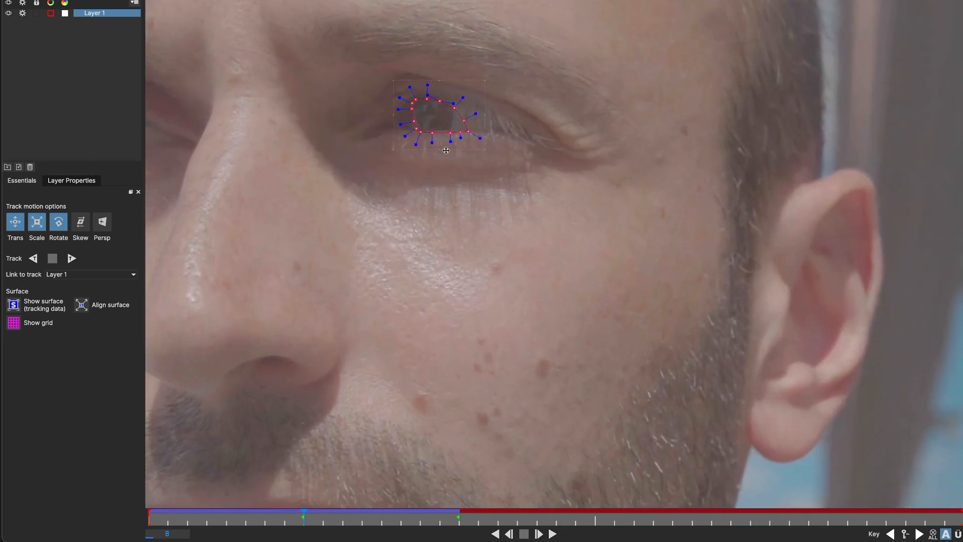
click(466, 74)
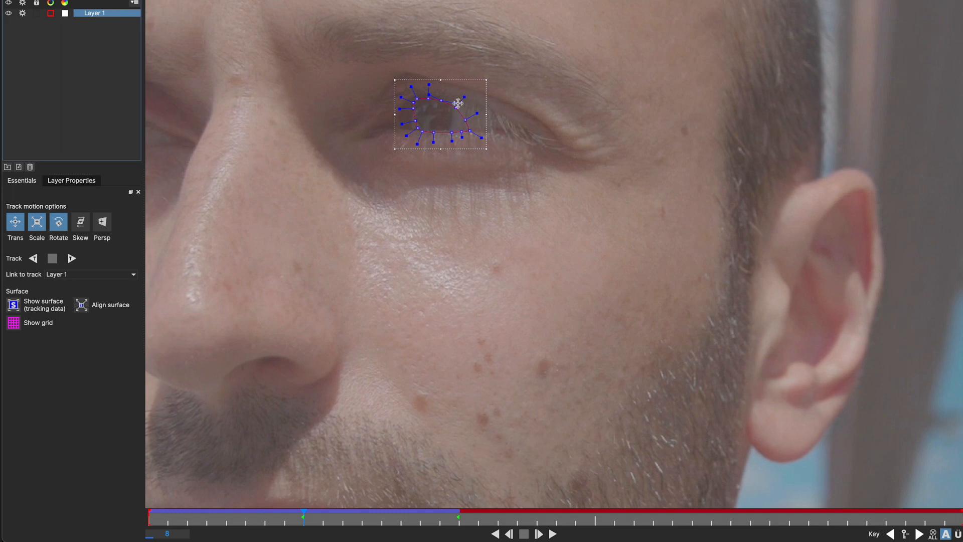
drag(456, 107, 455, 125)
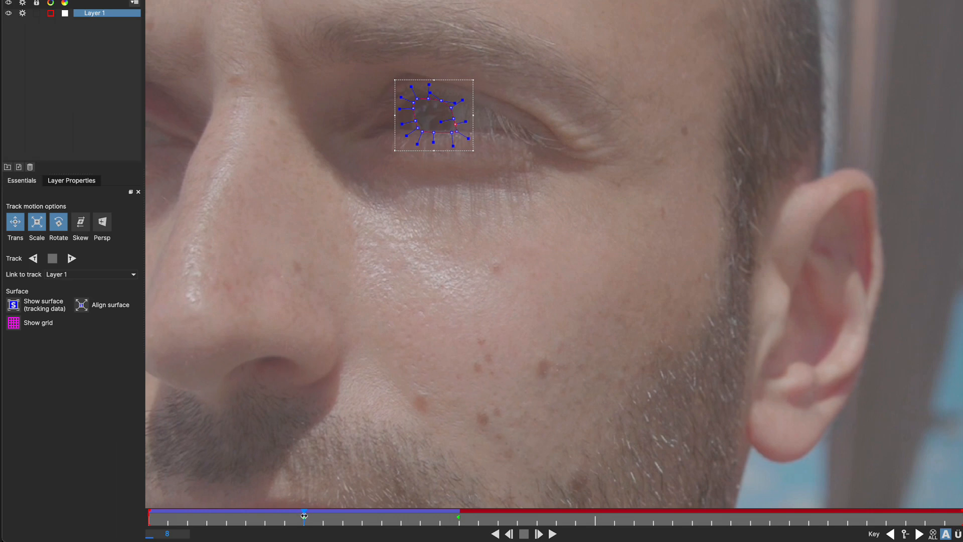
Step: At frame 11, pull the mask's outer edge points inward to fit the iris
mouse_move(304, 515)
mouse_down()
mouse_move(469, 515)
mouse_move(358, 510)
mouse_up()
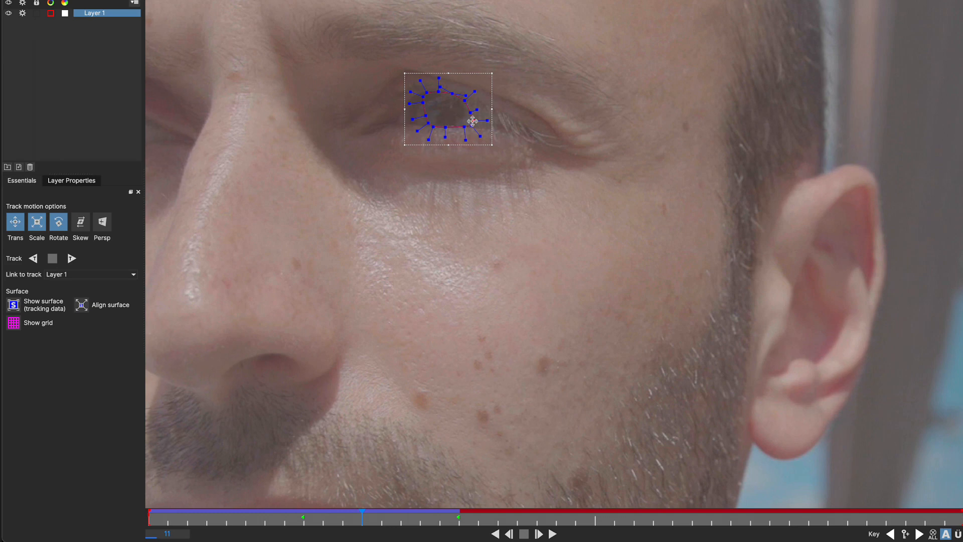
drag(473, 121, 467, 110)
drag(472, 126, 456, 126)
Step: Track the iris mask forward from frame 16 to the end of the clip
drag(361, 514, 465, 495)
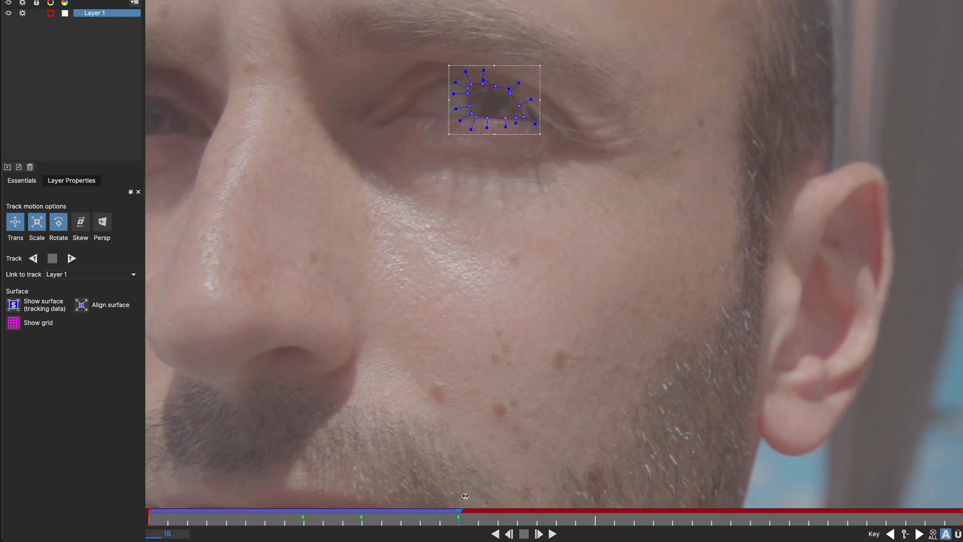
key(shift+8)
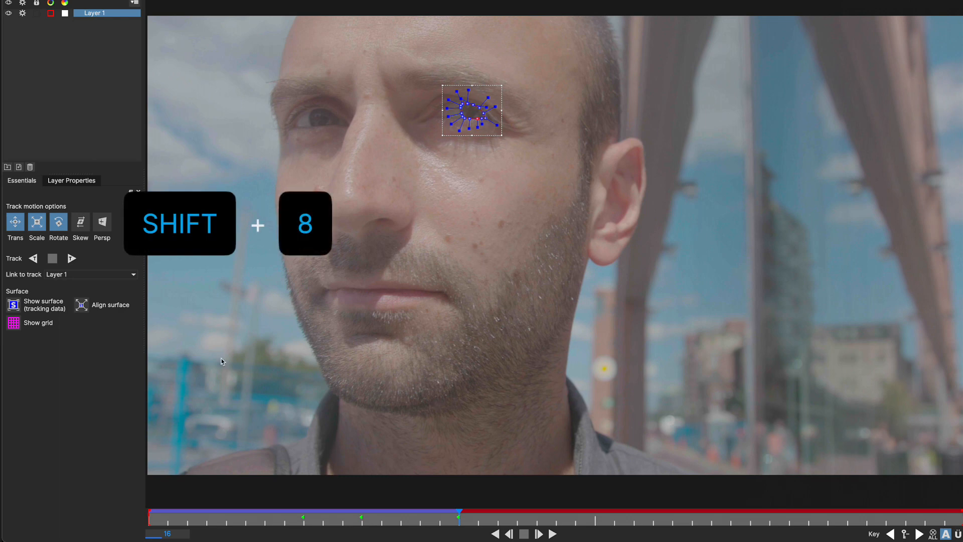
click(71, 258)
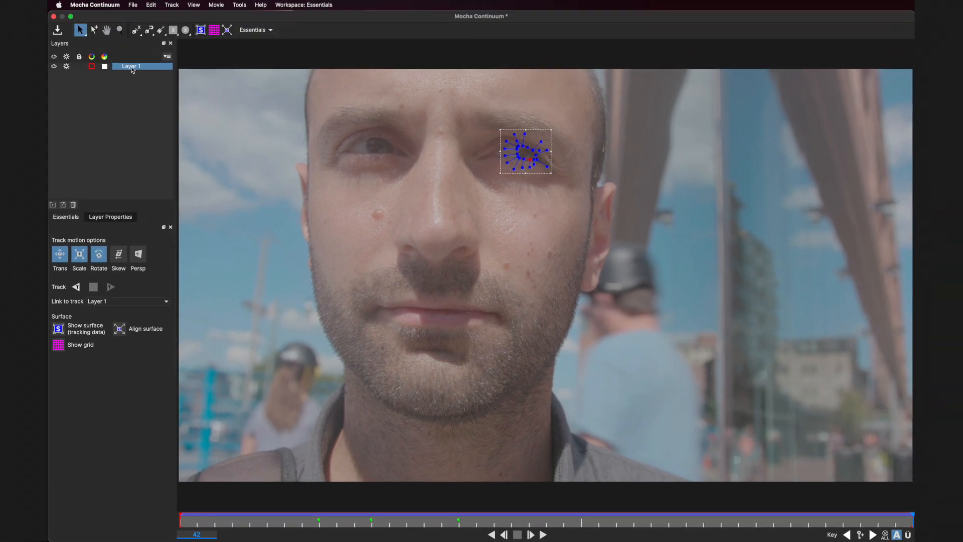
Step: Rename Layer 1 as Right Eye, lock it and turn off its processing
double_click(132, 66)
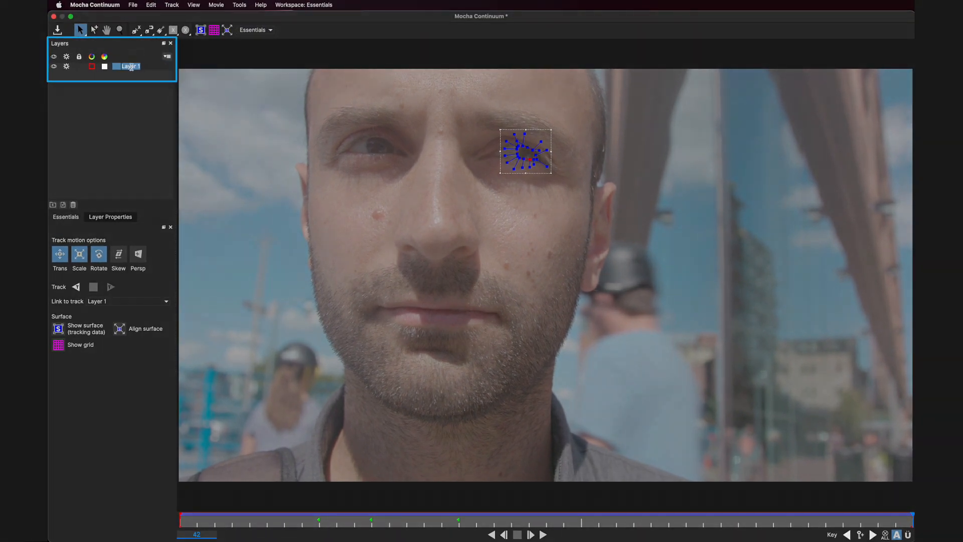
text(Right Eye)
key(Return)
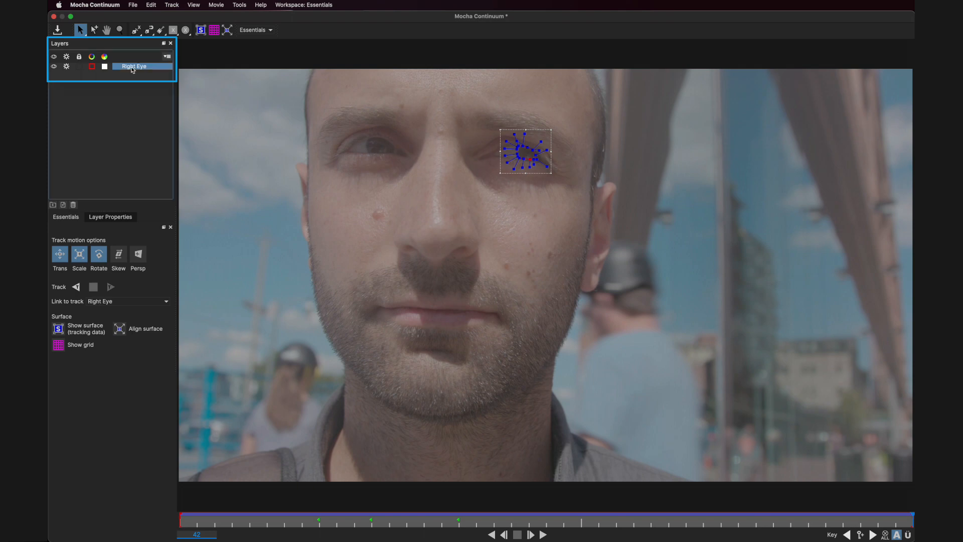
click(79, 66)
click(67, 66)
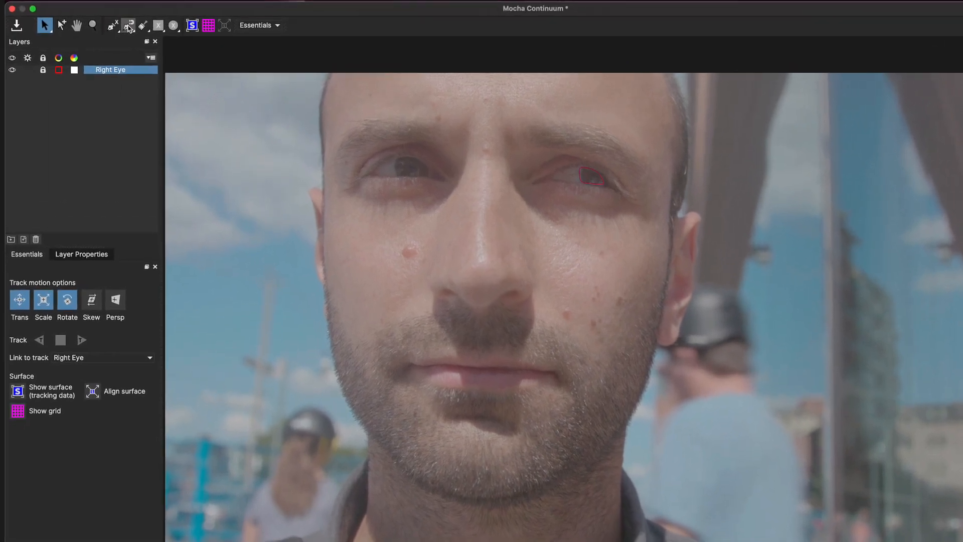
Step: Draw a closed X-spline mask around the iris of the man's other eye at frame 42
click(129, 28)
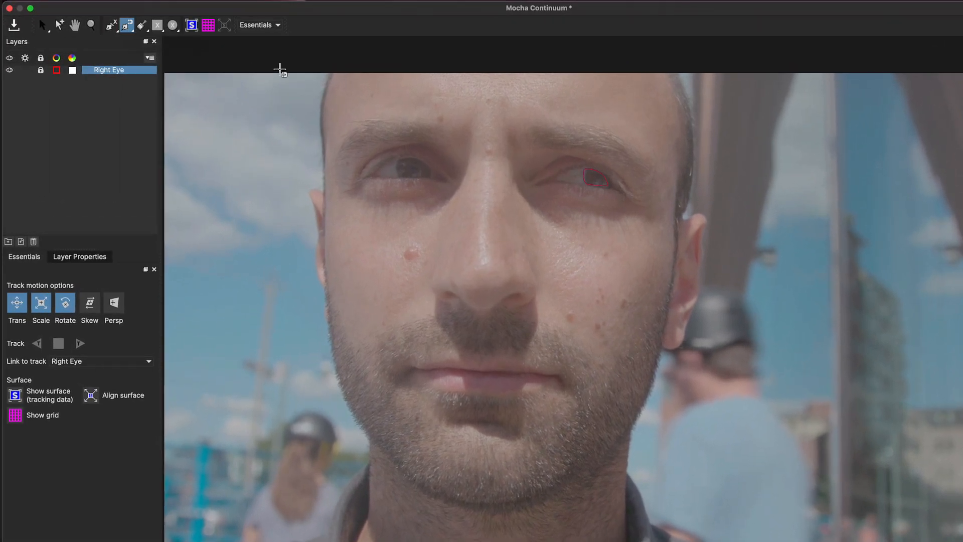
key(z)
drag(424, 171, 428, 2)
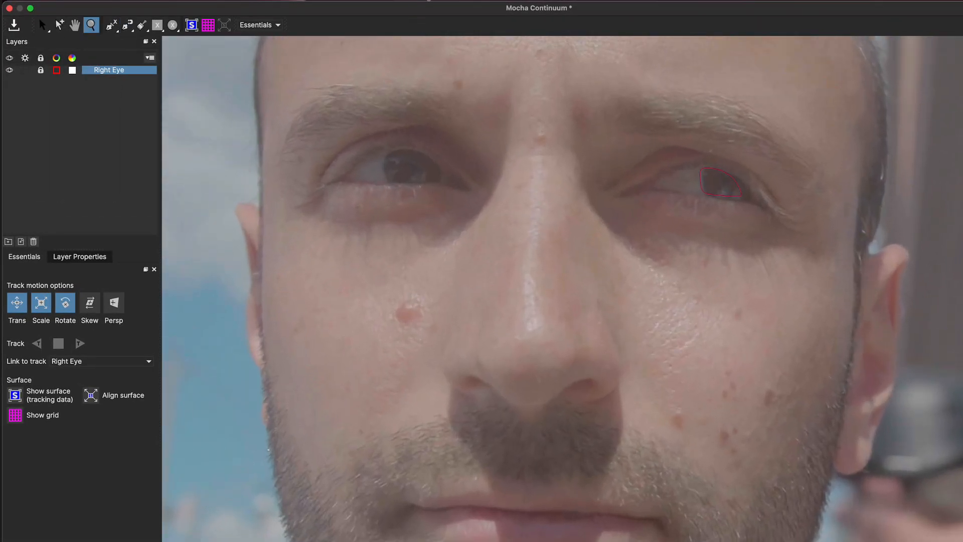
drag(396, 181, 397, 106)
key(x)
drag(369, 138, 464, 154)
click(480, 159)
click(475, 169)
click(472, 185)
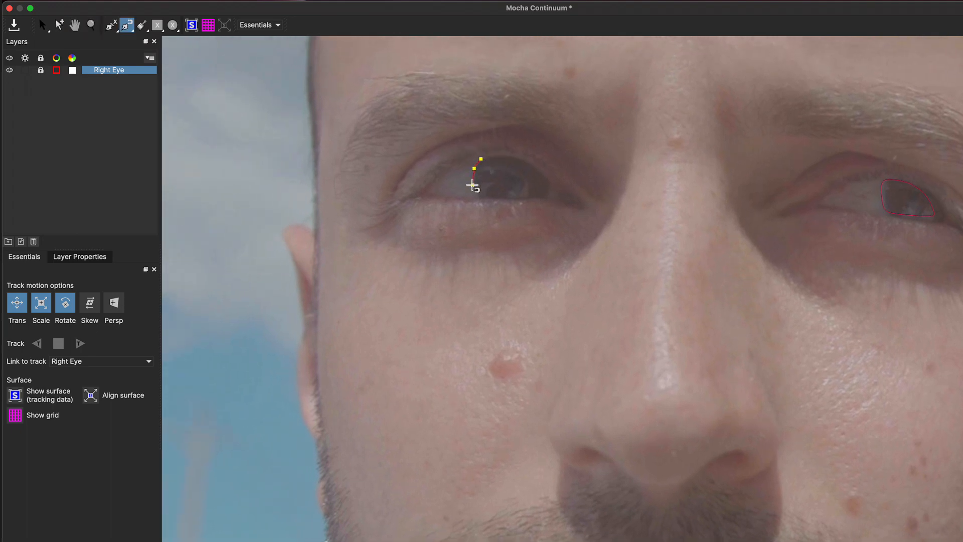
click(476, 199)
click(499, 199)
click(546, 198)
click(549, 188)
click(542, 173)
click(481, 158)
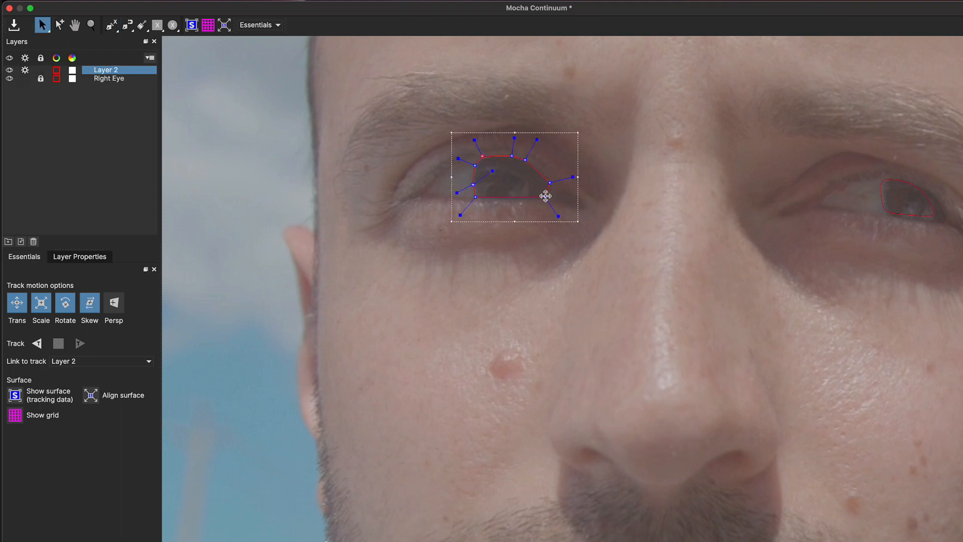
Step: Adjust the new mask's corner and edge points so they follow the iris outline
drag(544, 196, 544, 198)
drag(475, 197, 476, 198)
drag(549, 184, 561, 178)
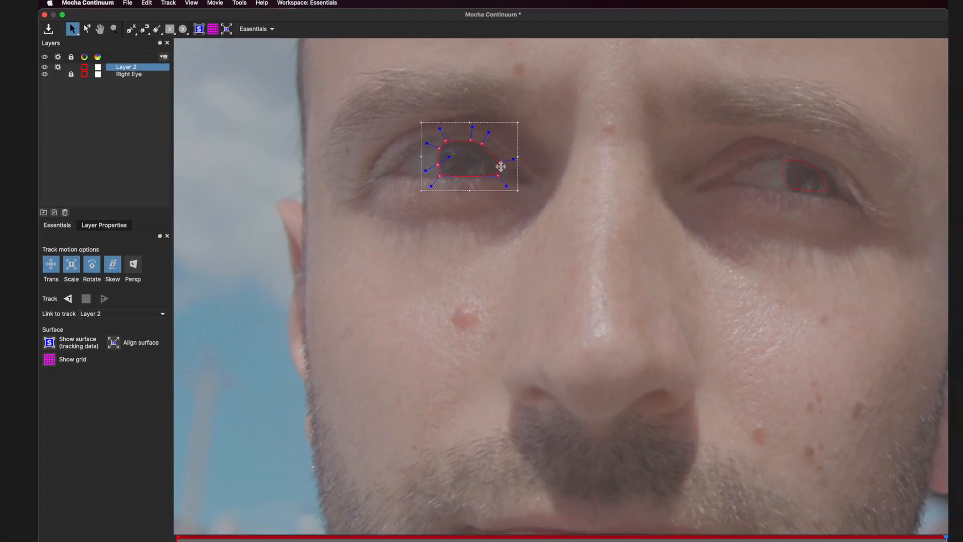
drag(490, 157, 485, 171)
Step: Turn off Skew in the track motion options and track Layer 2 backwards from frame 42 to frame 0
key(shift+8)
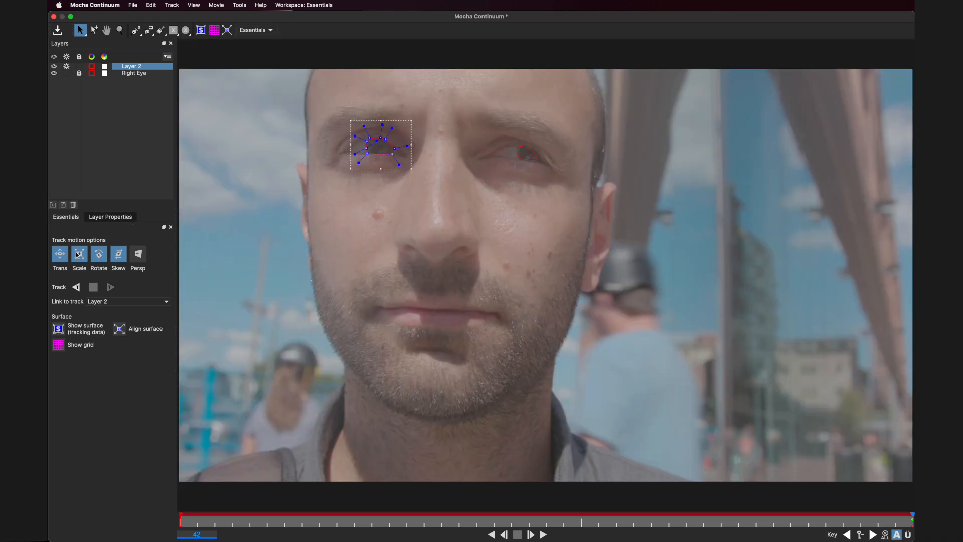
click(118, 255)
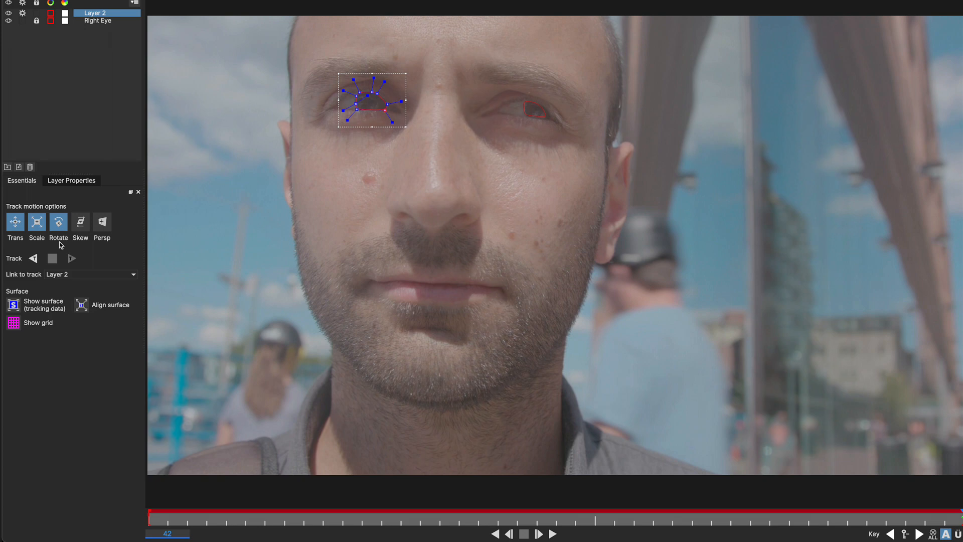
click(37, 262)
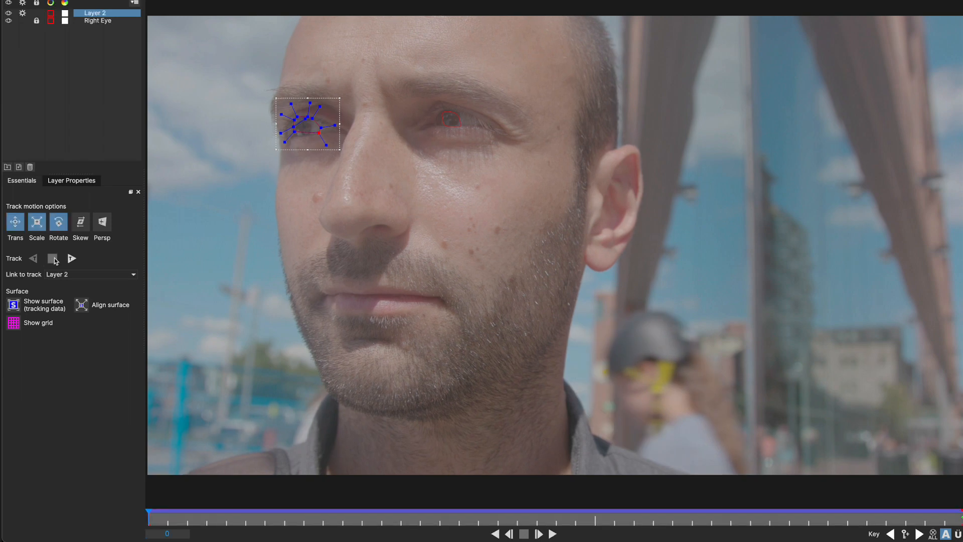
Step: At frame 11, reshape the Layer 2 mask by moving its points to fit the iris
drag(157, 515, 363, 510)
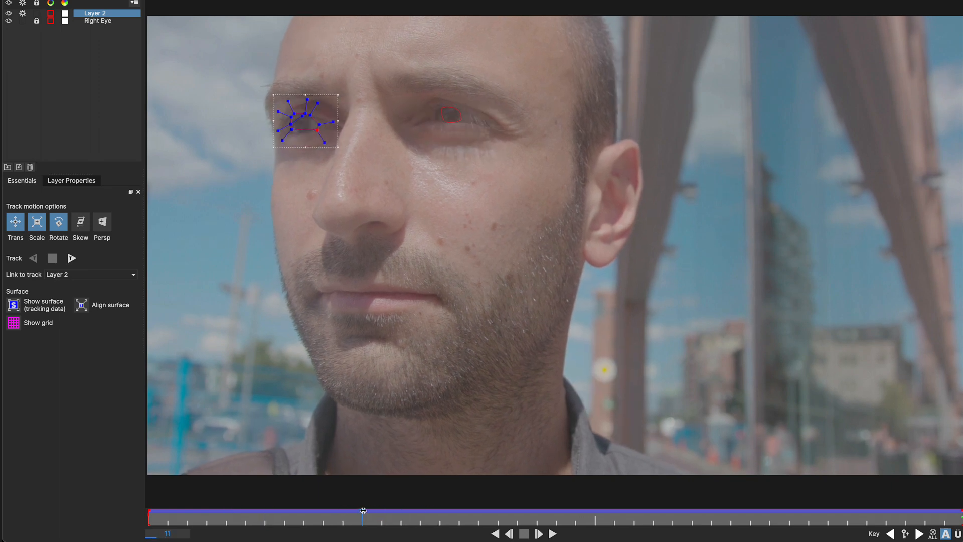
key(z)
drag(304, 144, 336, 72)
drag(297, 100, 343, 94)
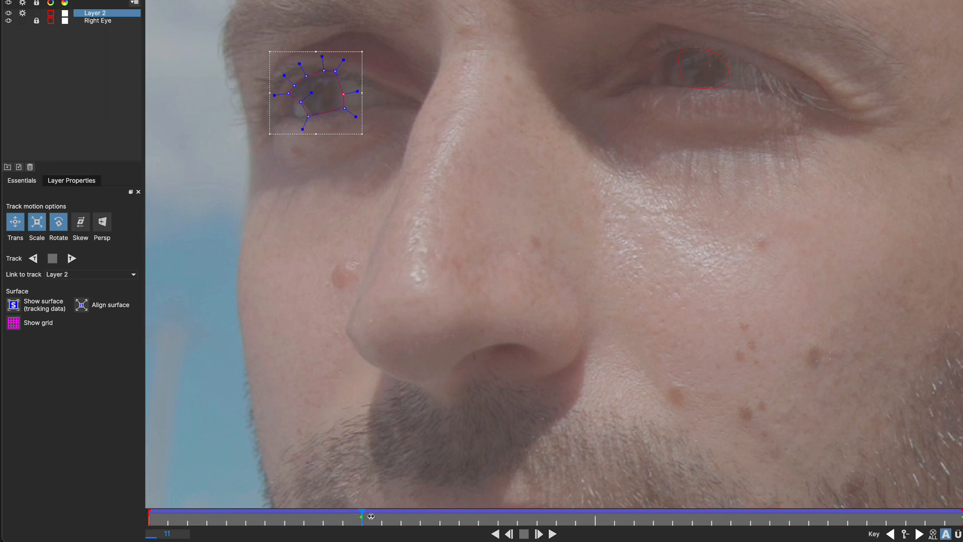
Step: Refine the Layer 2 mask's points to fit the iris at frames 19 and 1, ending on frame 42
drag(371, 516, 515, 519)
mouse_move(380, 49)
mouse_down()
mouse_move(377, 38)
mouse_move(362, 52)
mouse_move(372, 75)
mouse_up()
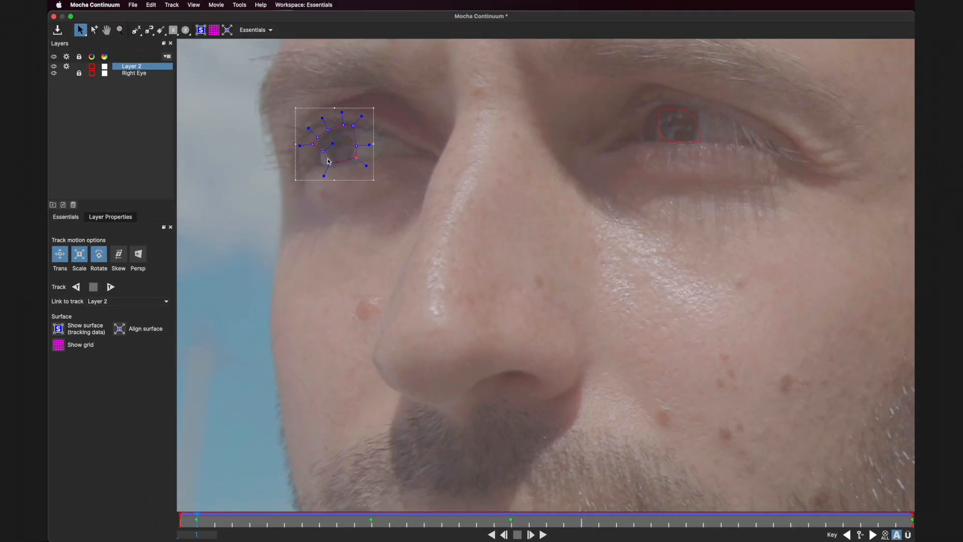
drag(323, 151, 319, 156)
drag(861, 522, 912, 537)
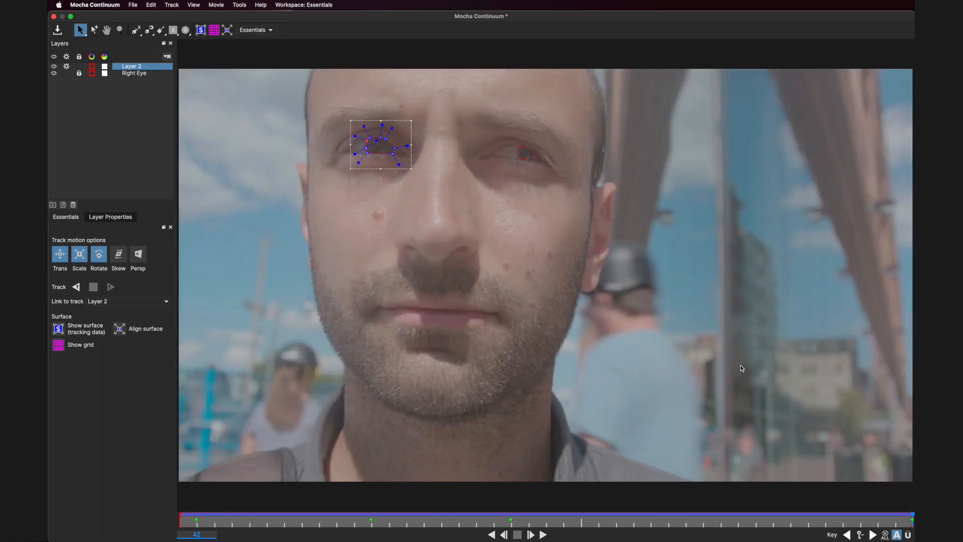
key(shift+8)
Step: Rename Layer 2 as Left Eye
double_click(131, 67)
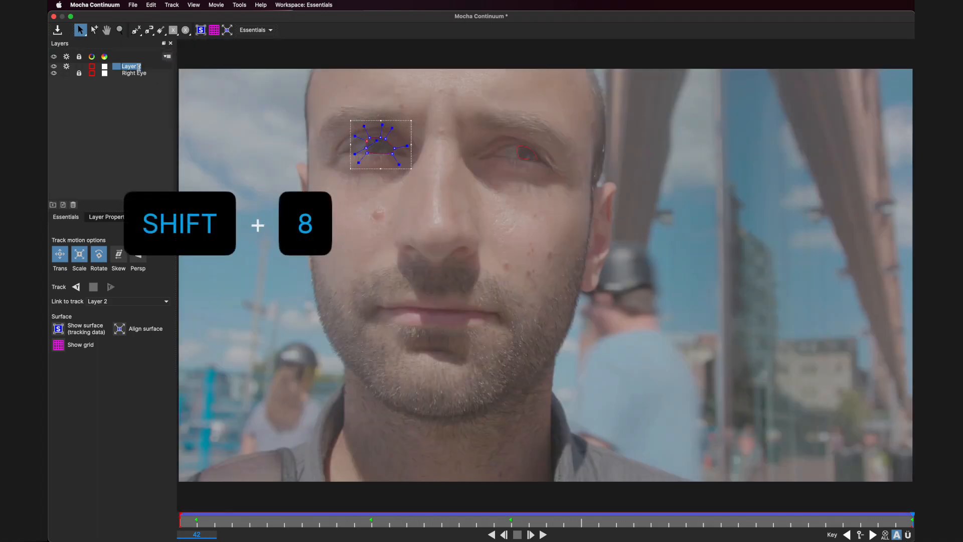
text(Left Eye)
key(Return)
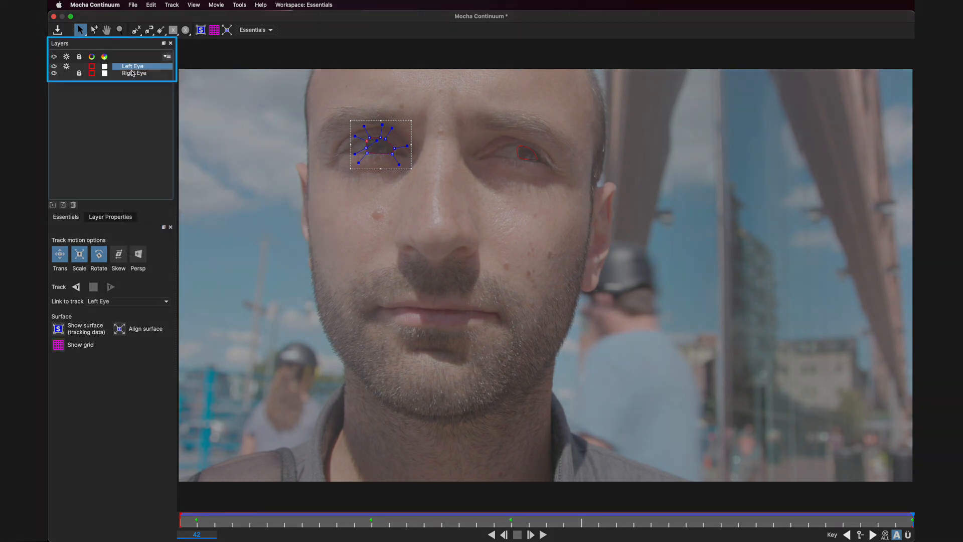
Step: Select both eye layers, turn the Right Eye layer's processing back on and unlock it
shift+click(132, 74)
click(67, 74)
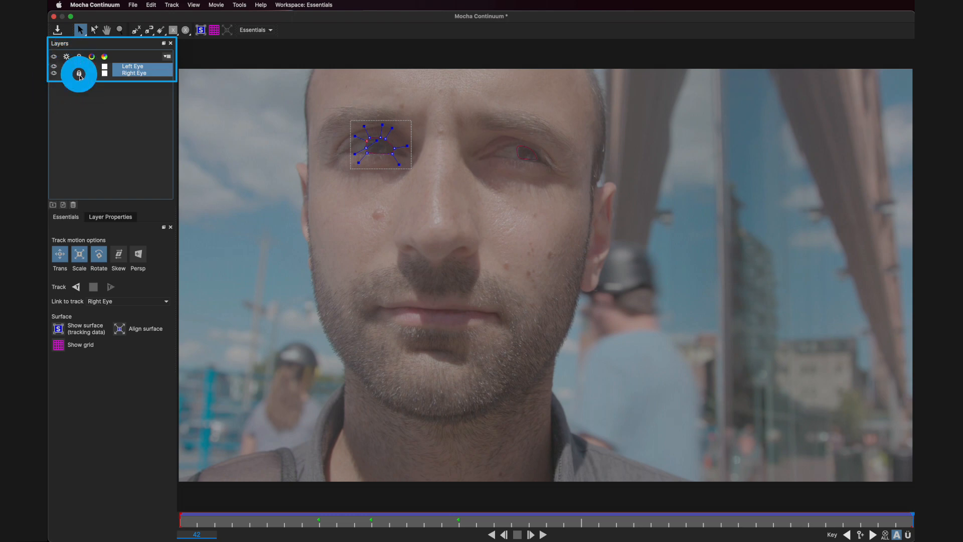
click(79, 75)
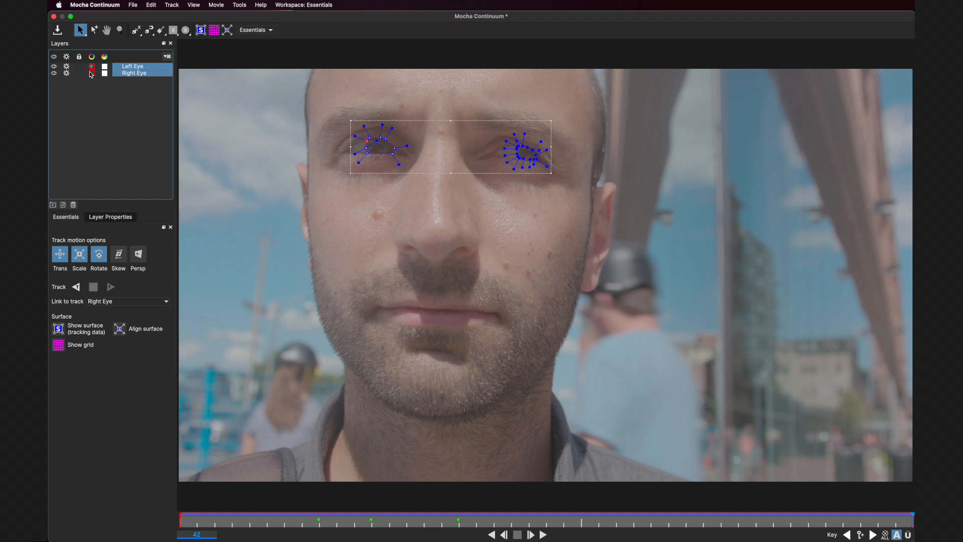
Step: Change the spline colour of both eye layers to magenta
click(92, 74)
drag(93, 430, 102, 460)
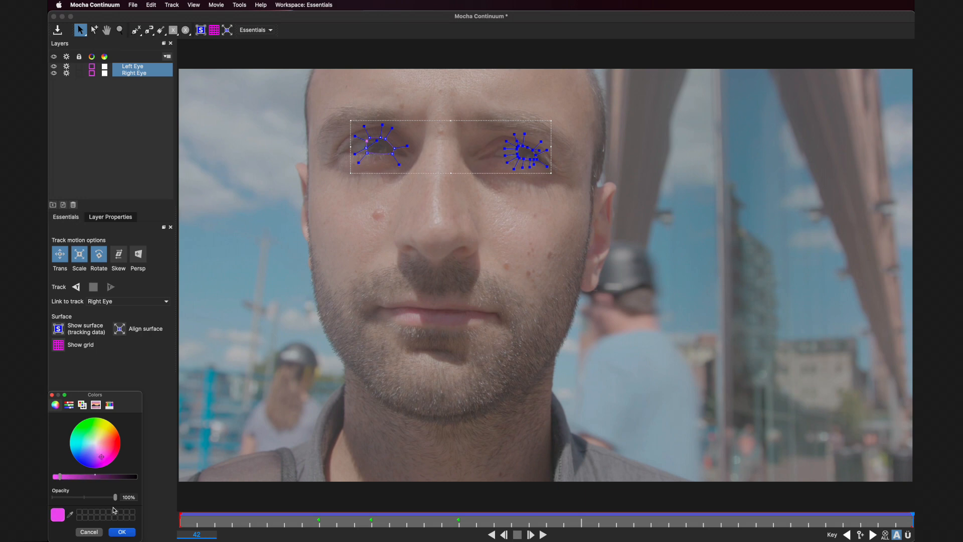
click(122, 532)
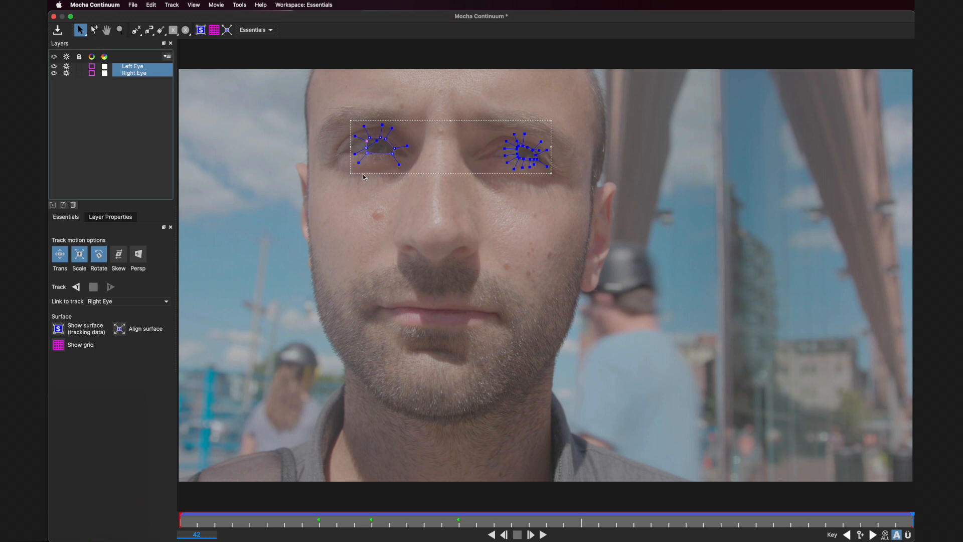
Step: Set the matte colour of both eye layers to green, show the coloured mattes and check them through the clip
click(105, 67)
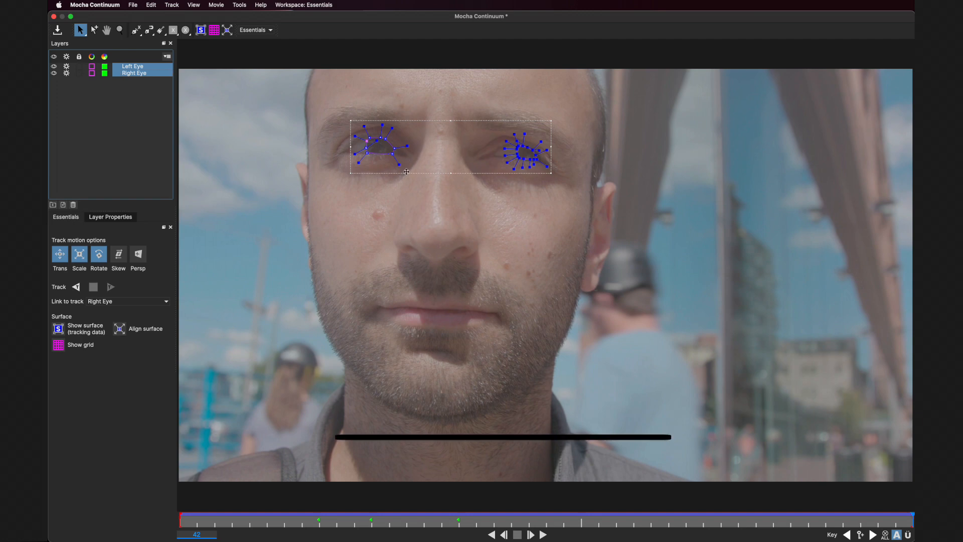
key(alt+1)
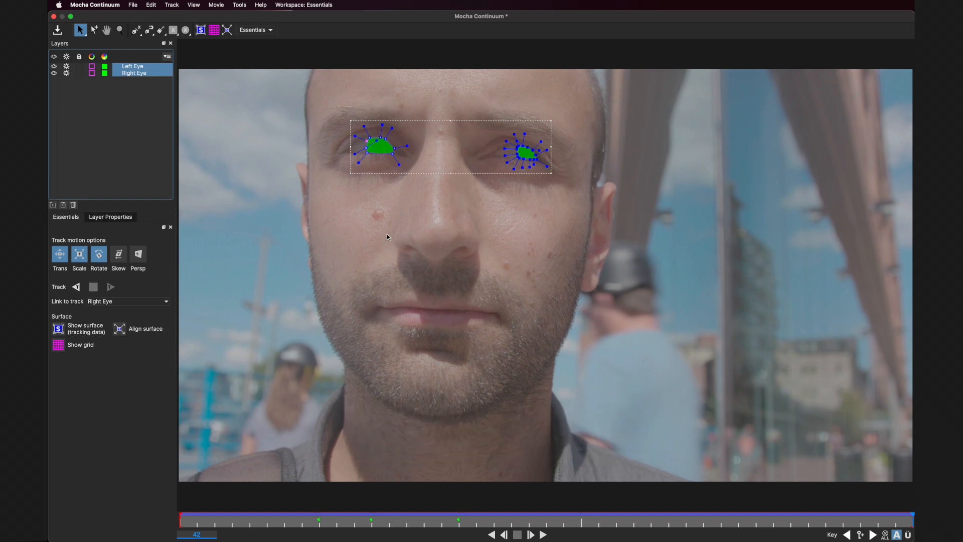
drag(408, 520, 302, 487)
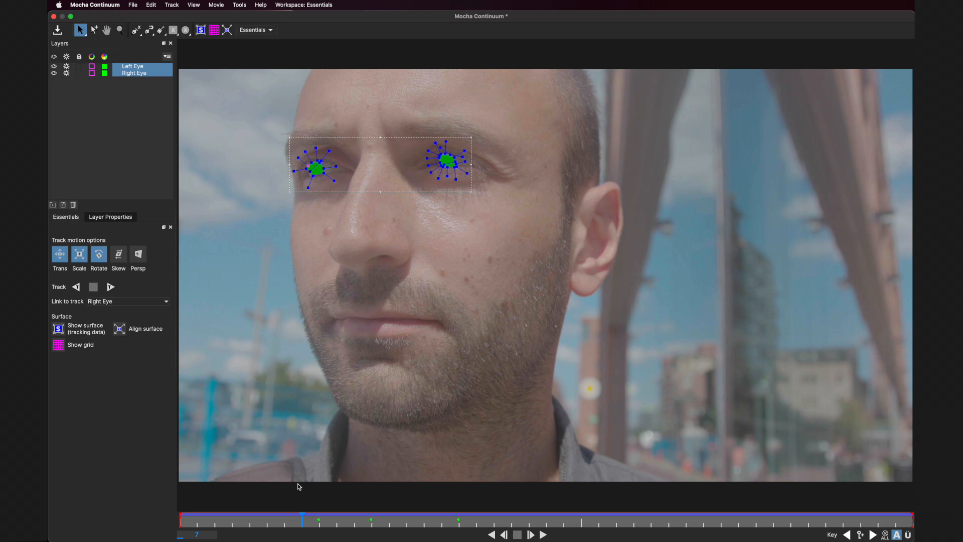
Step: Export the Mocha project to the Desktop as FaceTrack Eyes
click(133, 5)
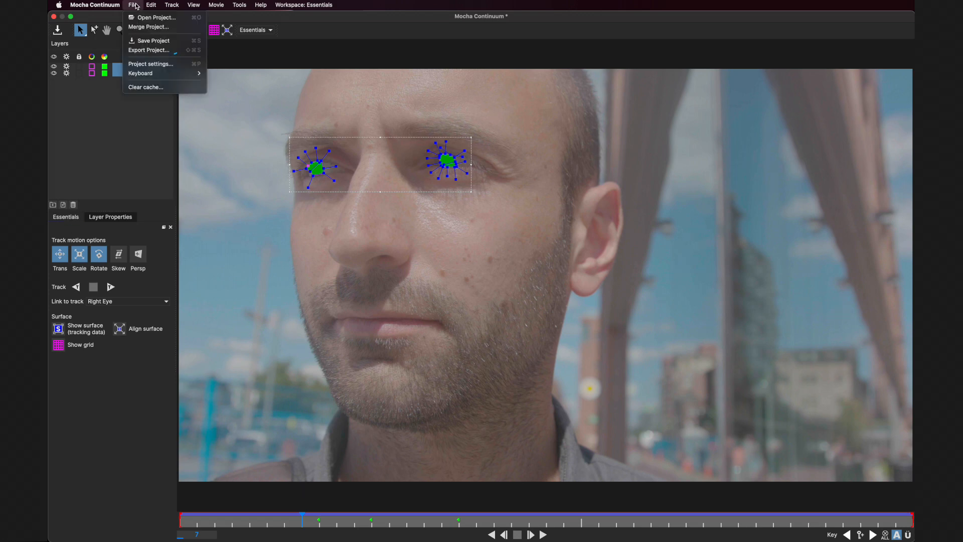
click(151, 50)
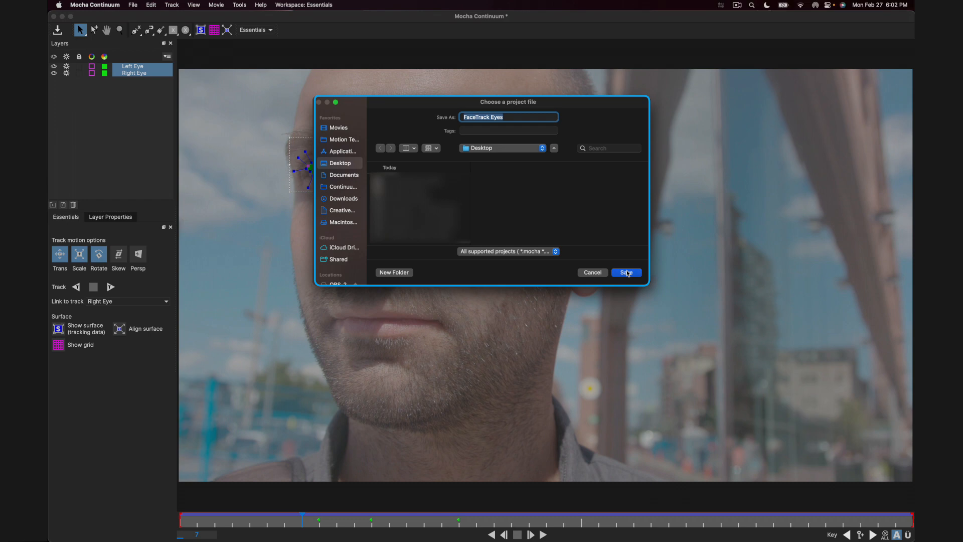
click(627, 272)
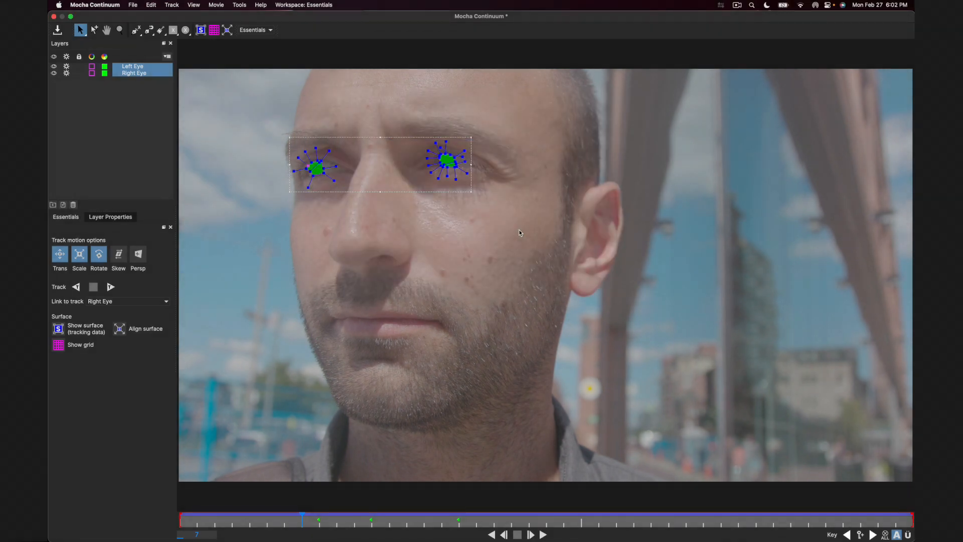
Step: Close Mocha with the changes saved, return to Premiere Pro and scrub the clip to check the masked effect
click(54, 16)
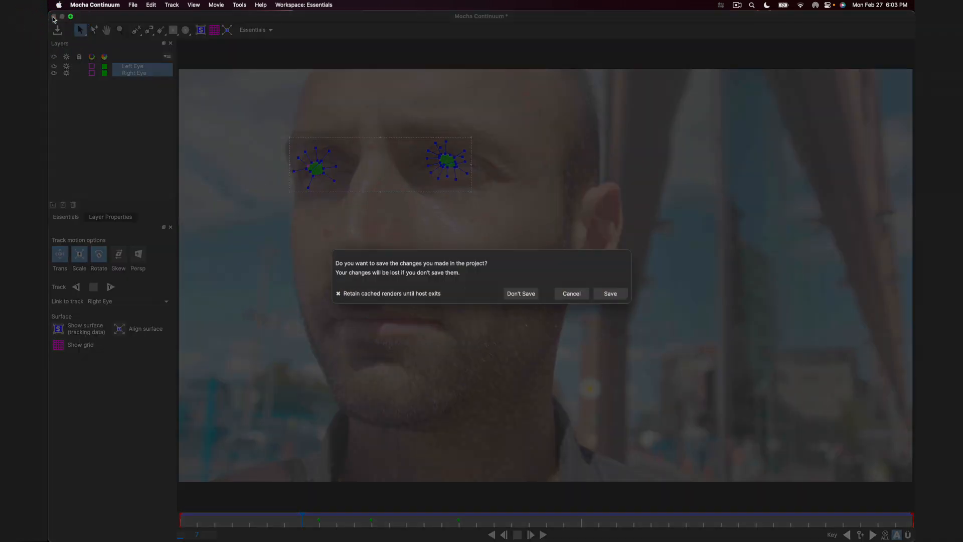
click(606, 295)
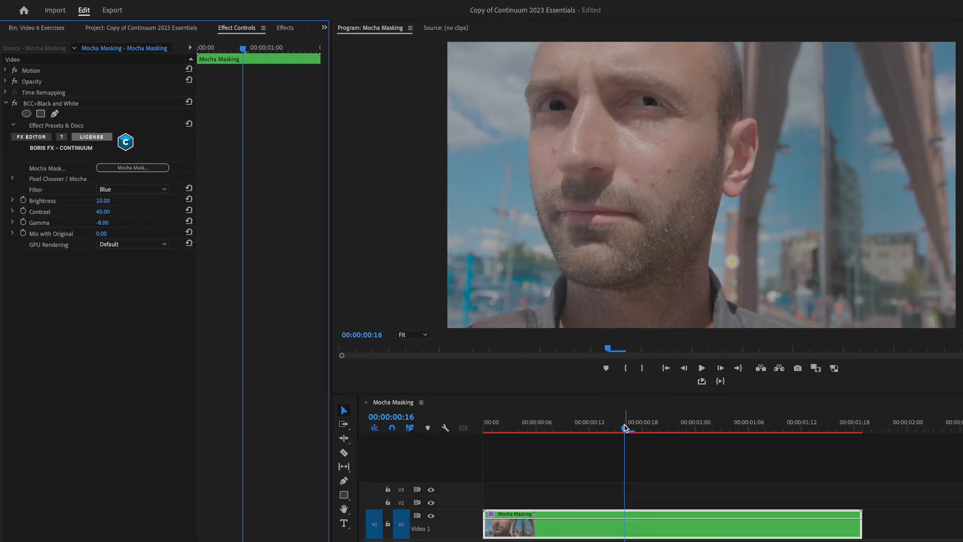
drag(554, 346, 526, 344)
mouse_move(591, 425)
mouse_down()
mouse_move(529, 427)
mouse_move(838, 495)
mouse_move(645, 462)
mouse_move(555, 430)
mouse_move(611, 478)
mouse_move(678, 490)
mouse_up()
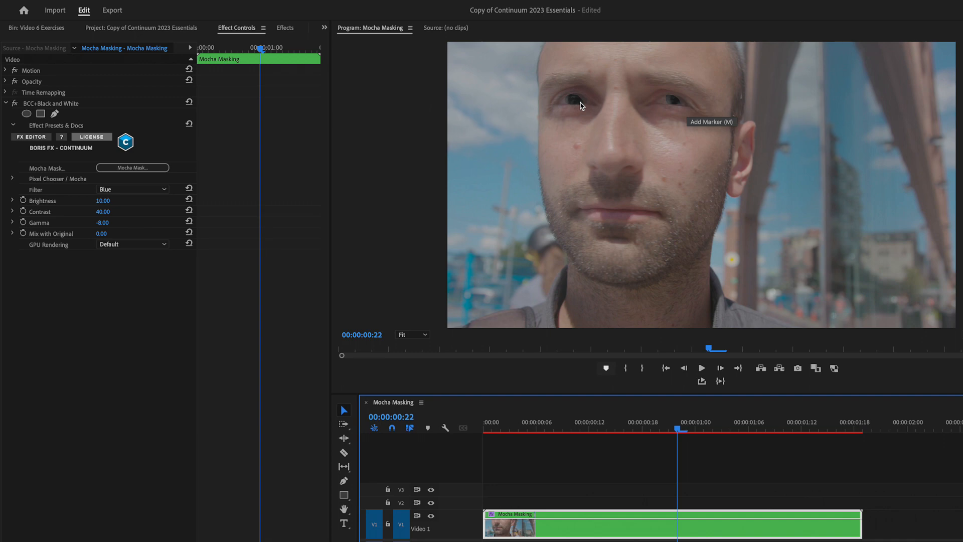
Step: In the BCC+Black and White effect's Pixel Chooser, invert the Mocha mask and set Mask Feather to 21
click(13, 179)
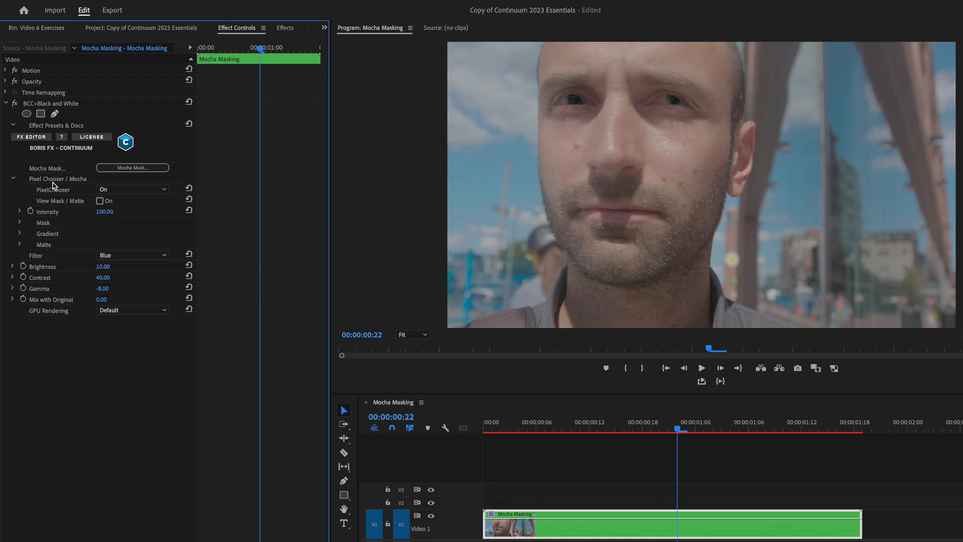
click(20, 224)
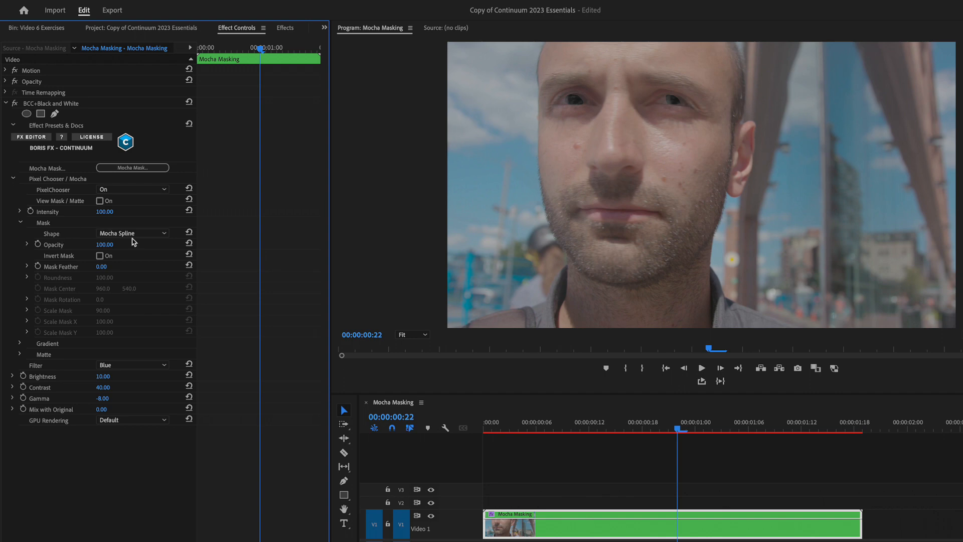
click(100, 255)
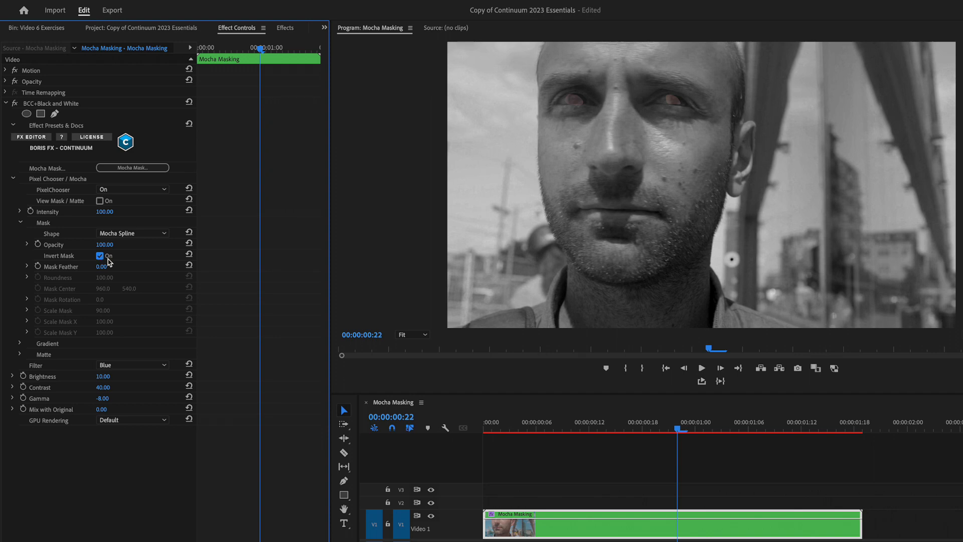
drag(103, 266, 107, 266)
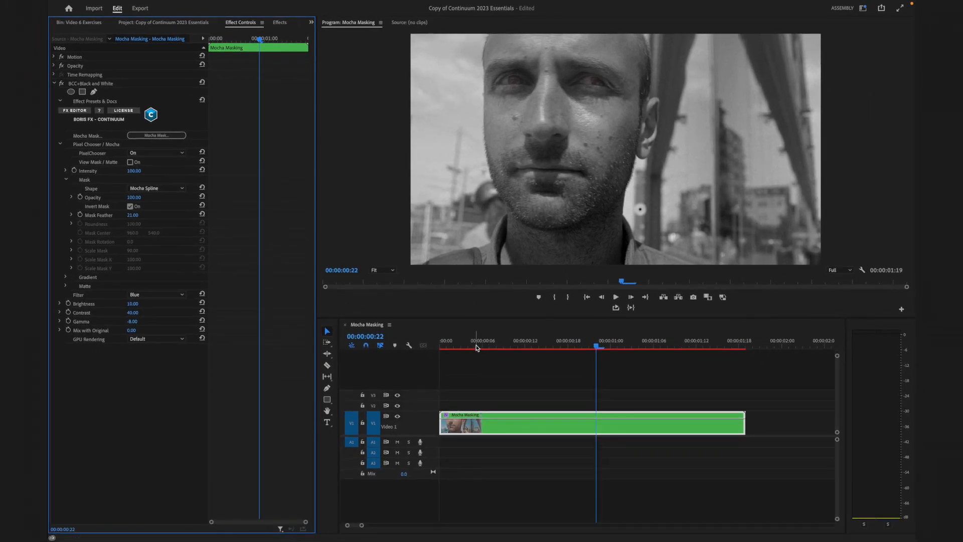
Step: Review the clip with the feathered eye mask in a full-screen preview
drag(528, 425, 462, 425)
key(ctrl+grave)
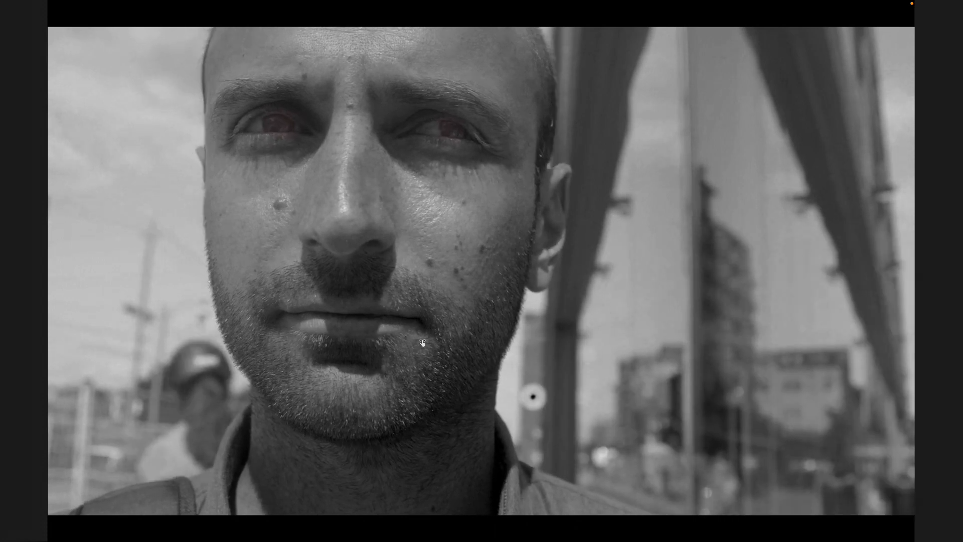
Step: Exit the full-screen preview, search the effects for film glow, and apply BCC+Film Glow to the Mocha Masking clip
key(Escape)
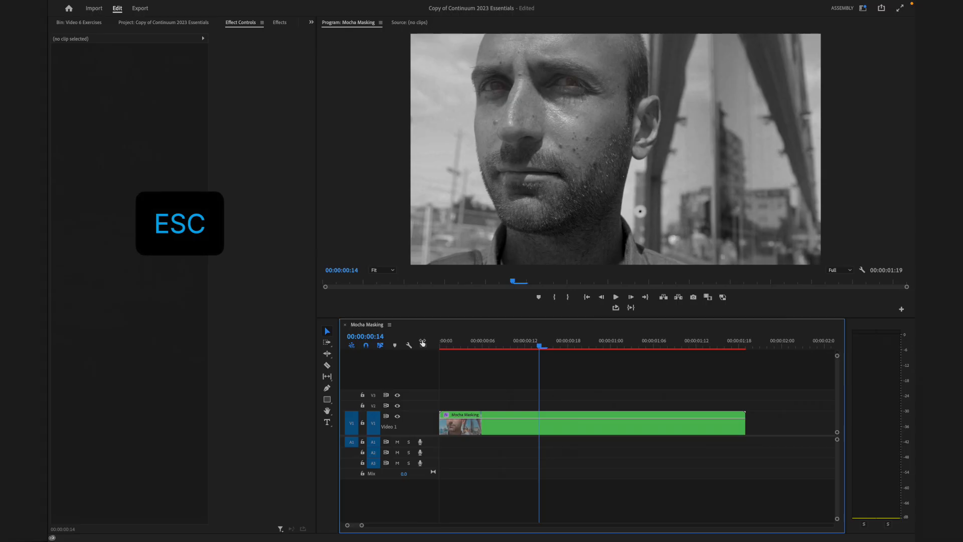
click(279, 22)
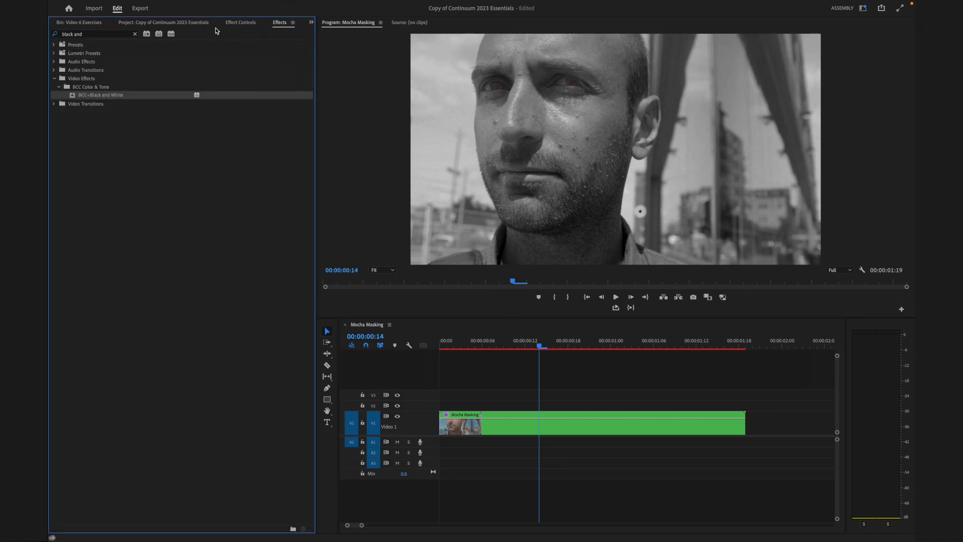
triple_click(97, 34)
text(film)
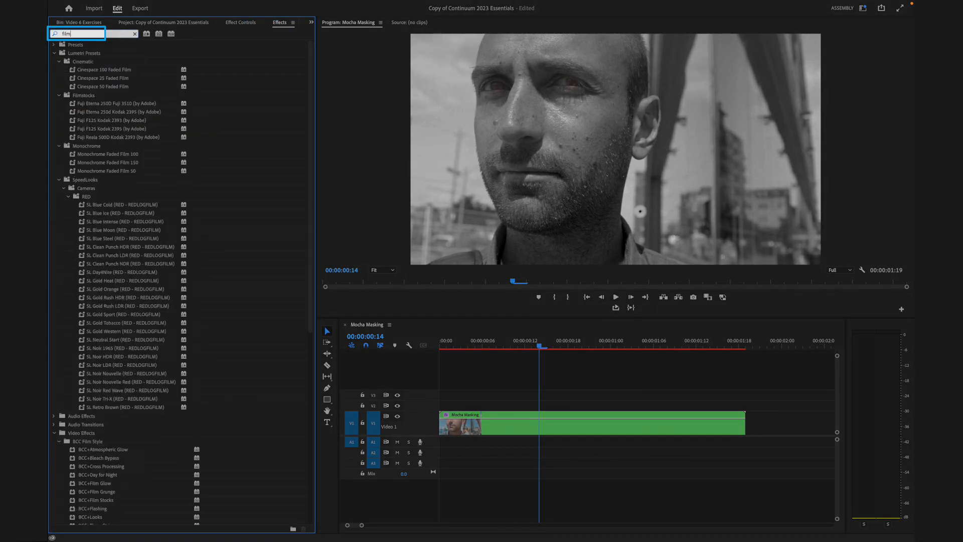
text( glow)
click(90, 96)
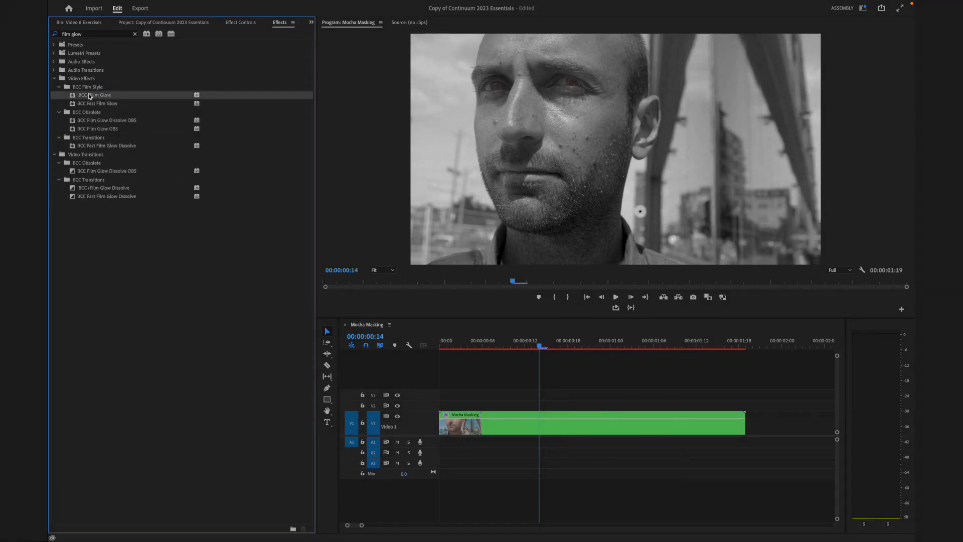
drag(460, 351, 477, 428)
Step: Launch Mocha from the BCC+Film Glow effect and open the FaceTrack Eyes.mocha project from the Desktop
click(241, 22)
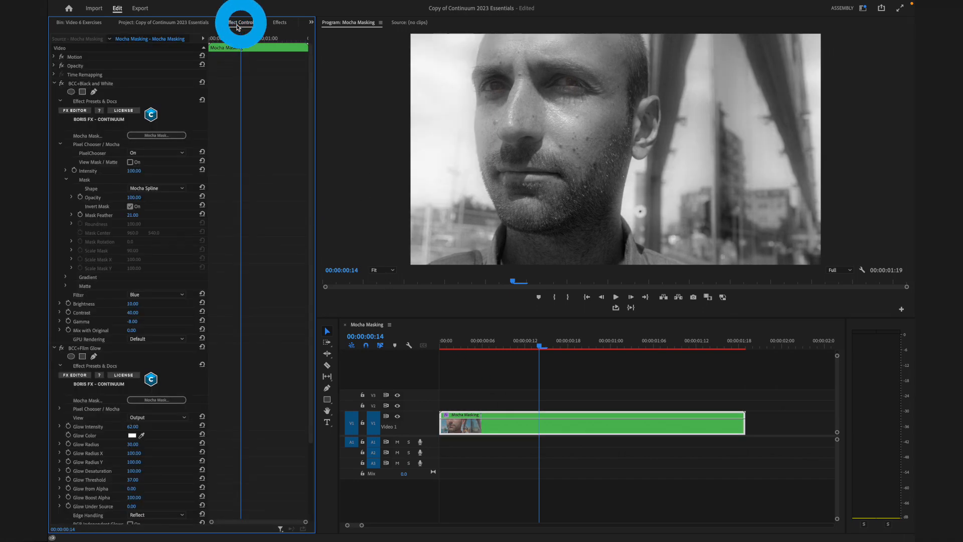
click(54, 84)
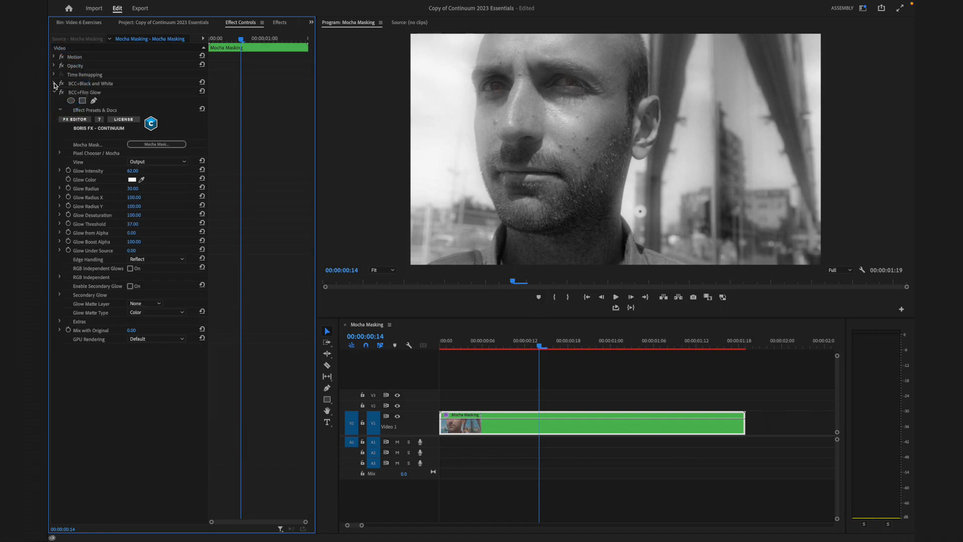
click(155, 144)
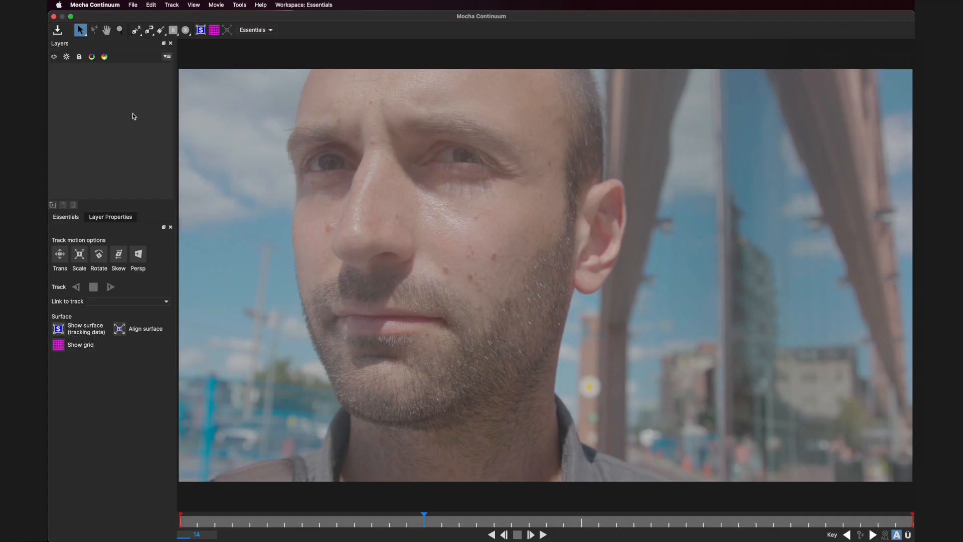
click(133, 5)
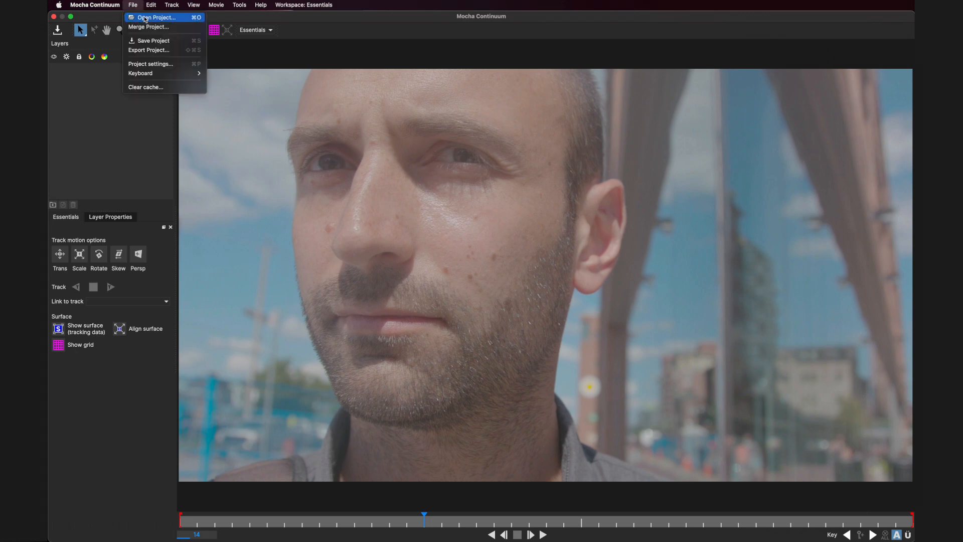
click(144, 18)
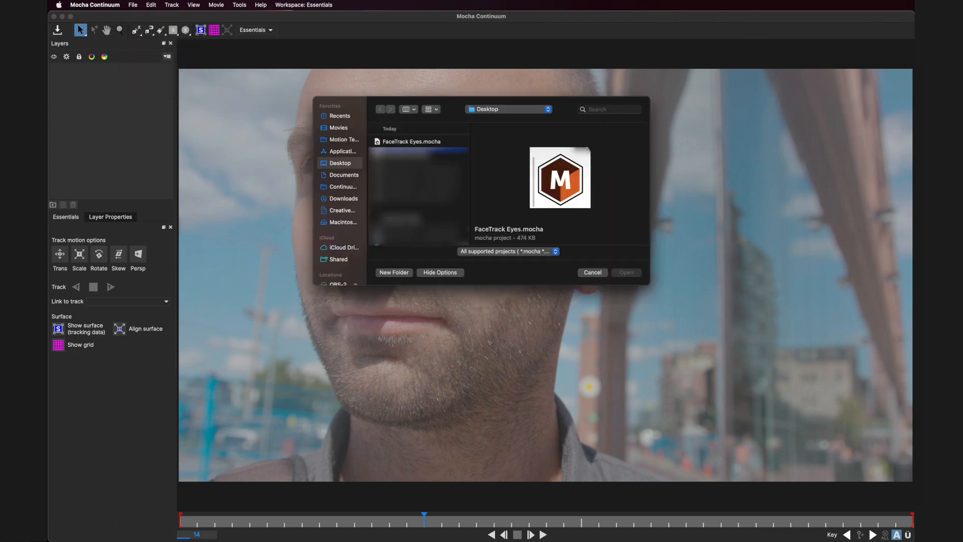
click(411, 141)
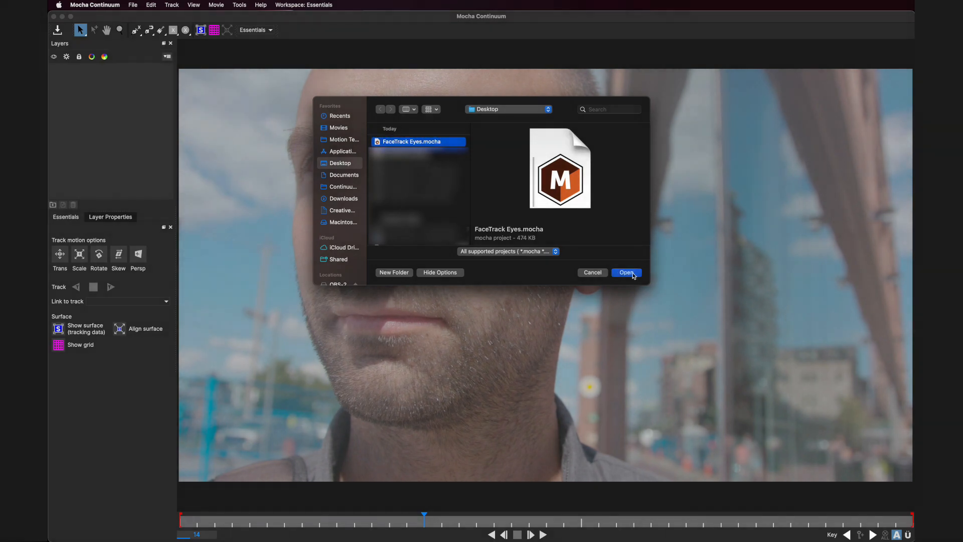
click(627, 272)
Step: Scrub through the loaded eye masks, close Mocha with the changes saved, and check the masked glow in Premiere Pro
drag(282, 522, 869, 511)
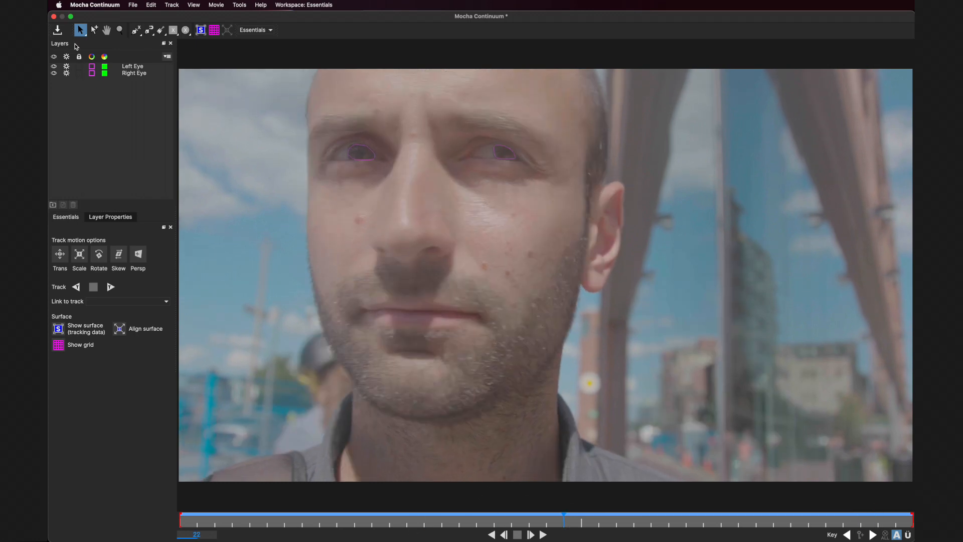
click(53, 16)
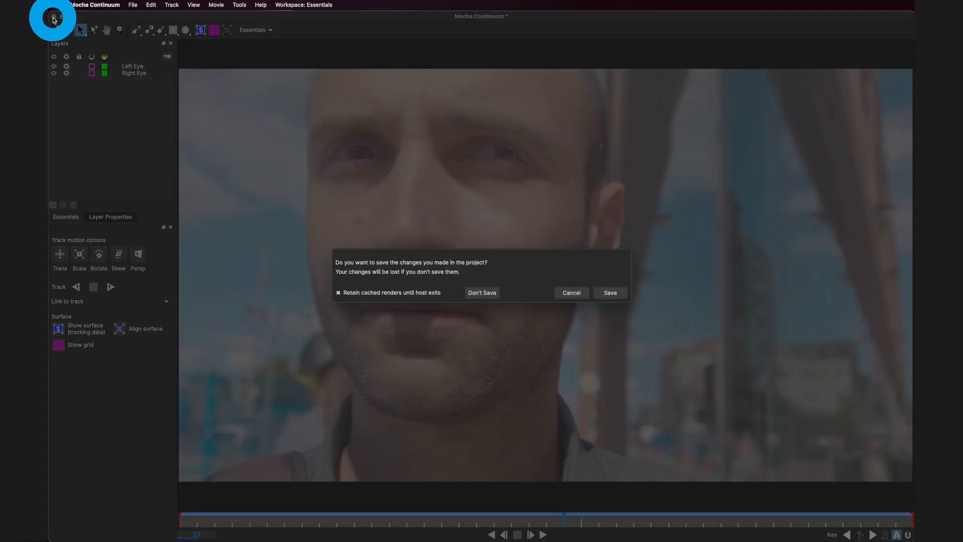
click(601, 293)
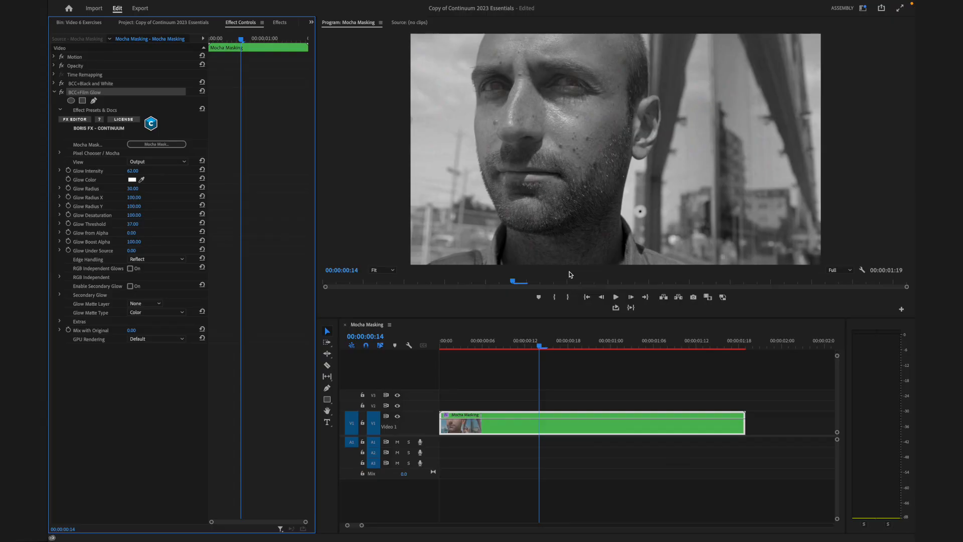
drag(509, 343, 532, 344)
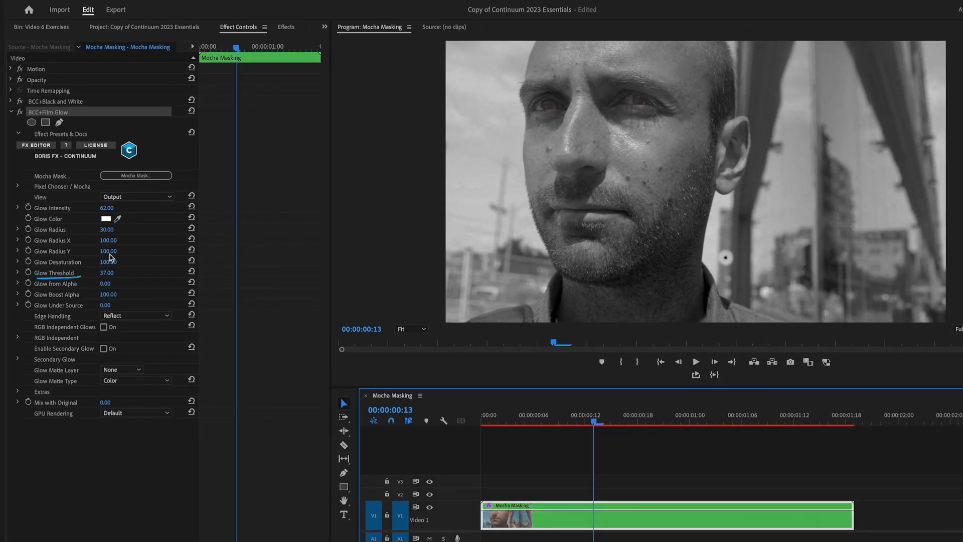
Step: Set the Film Glow effect's Glow Threshold to 0 and its Pixel Chooser Mask Feather to 20
drag(107, 273, 98, 273)
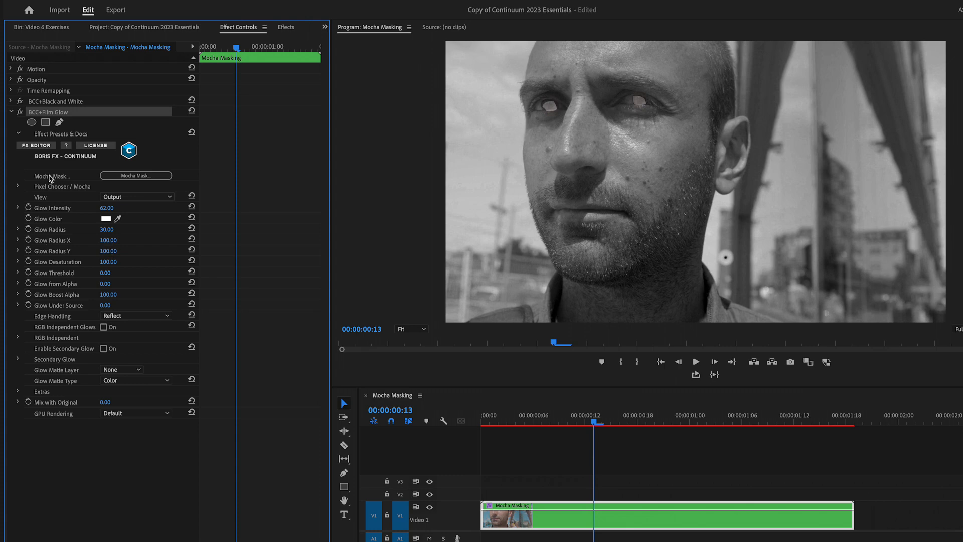
click(18, 187)
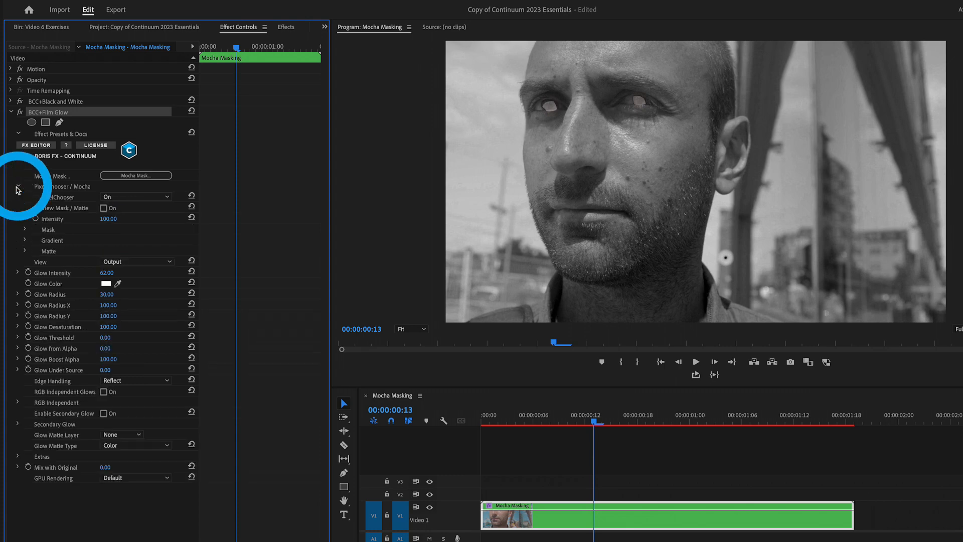
click(26, 231)
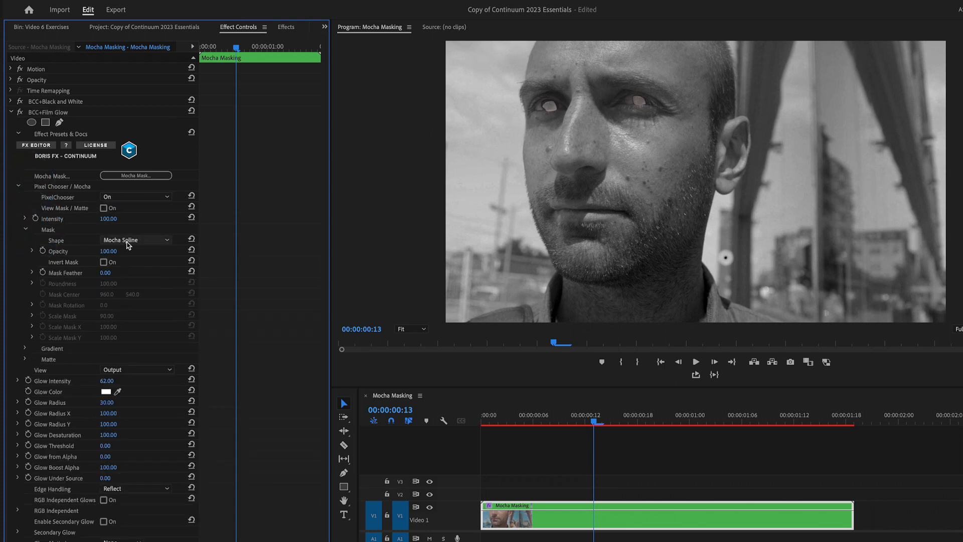
drag(104, 273, 117, 273)
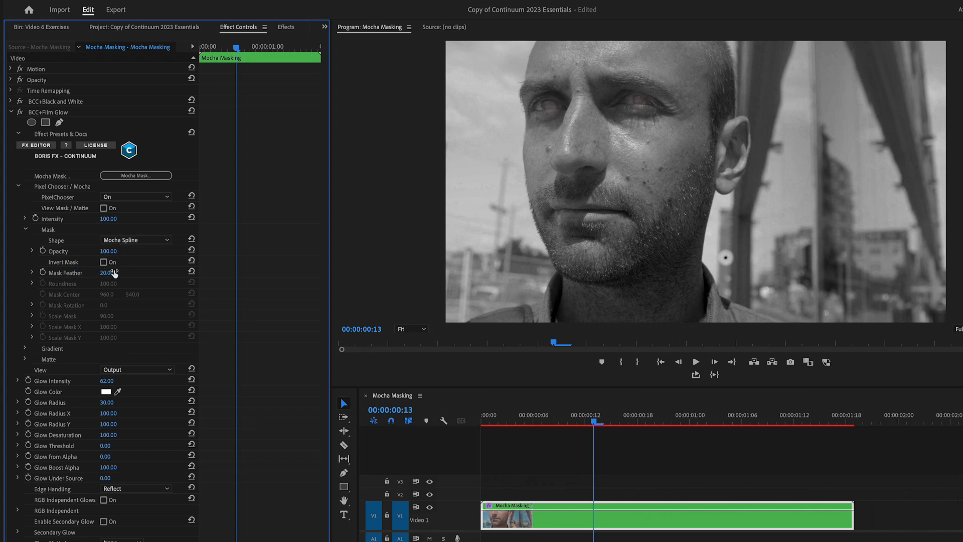
Step: Set Film Glow's Glow Intensity to 84 with a blue Glow Color, and play the clip from the start to review it
mouse_move(111, 382)
mouse_down()
mouse_move(136, 381)
mouse_move(122, 382)
mouse_up()
click(106, 391)
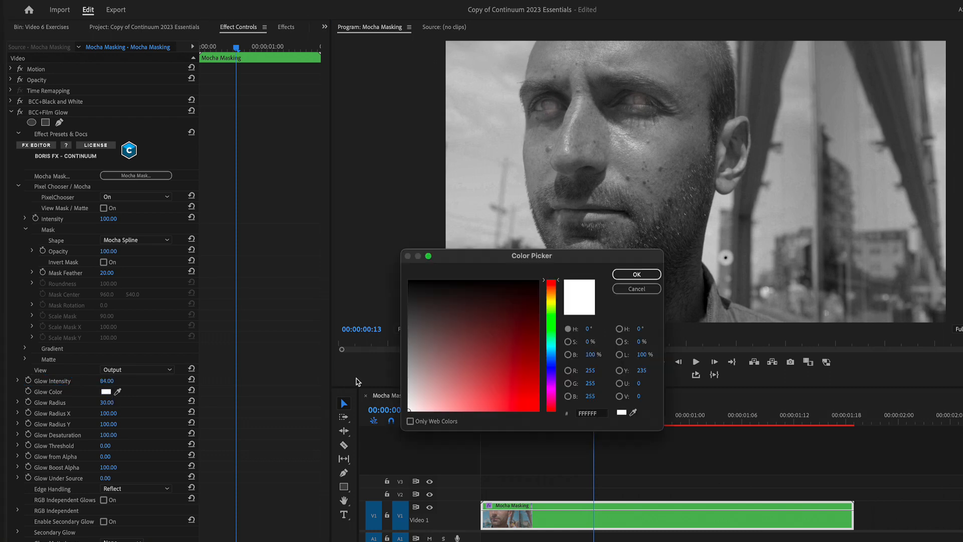
drag(554, 311, 476, 414)
click(538, 373)
click(635, 276)
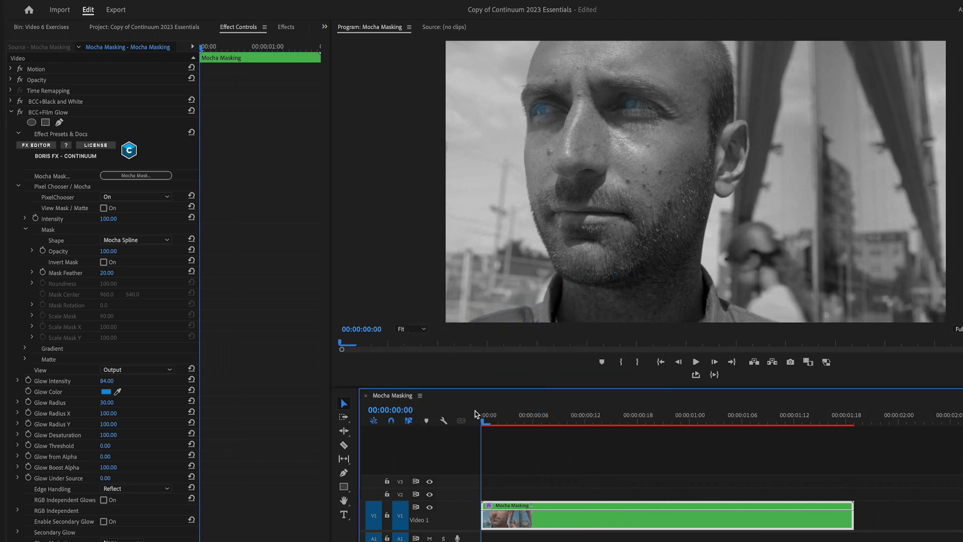
key(space)
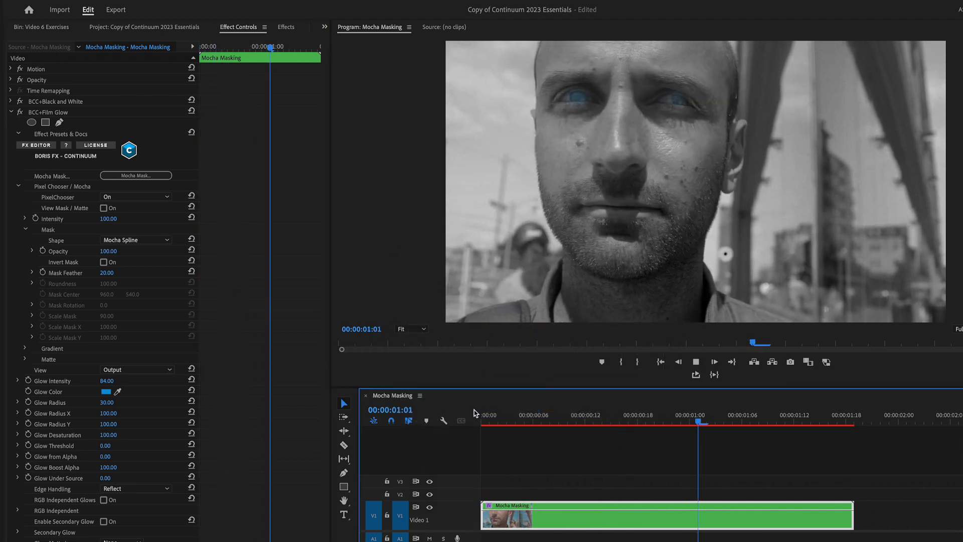
key(space)
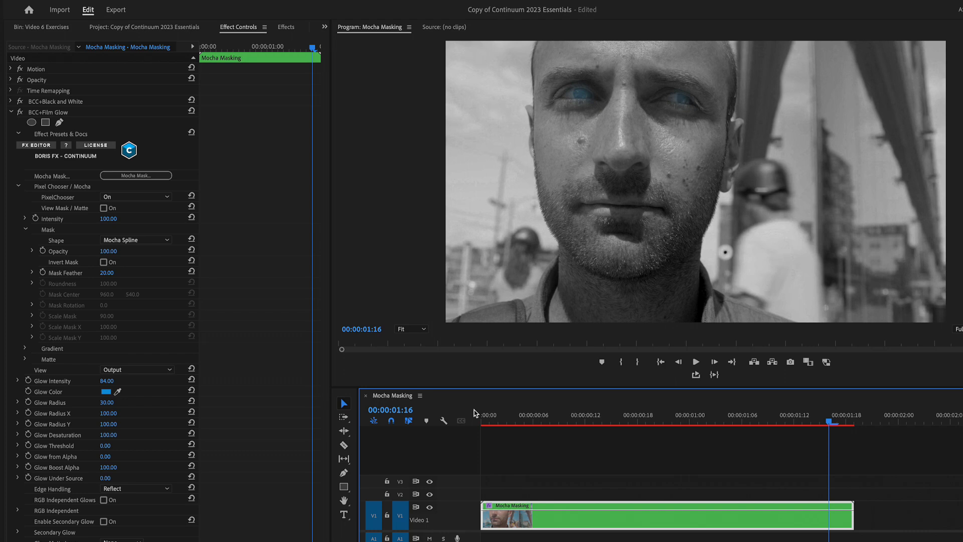
Step: Open the Mocha Param Tracking sequence from the Video 6 Exercises bin and scrub through its sunset clip
click(124, 22)
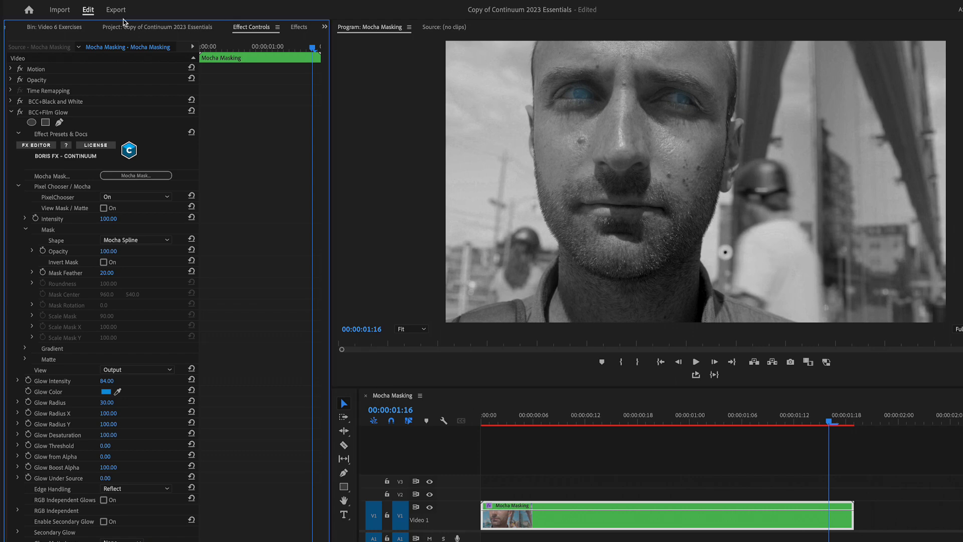
click(74, 29)
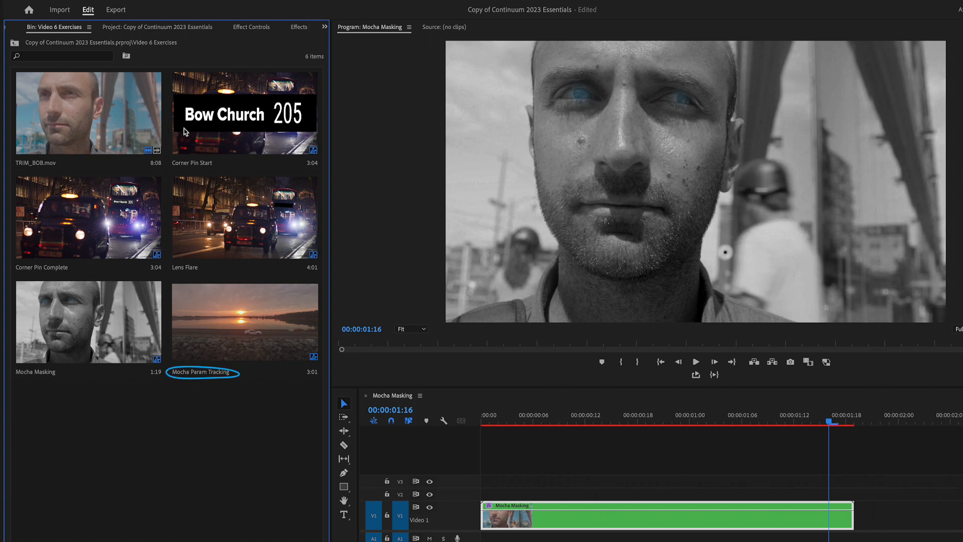
double_click(208, 323)
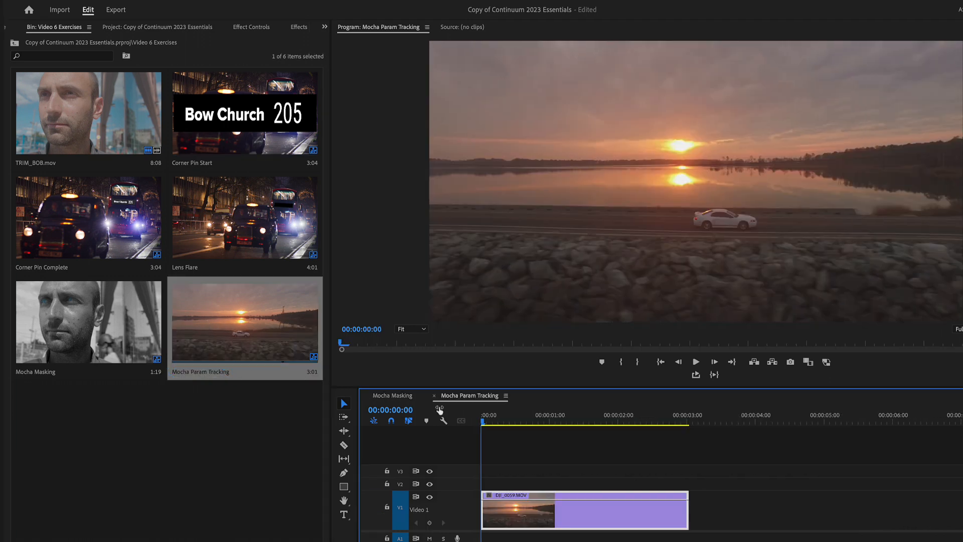
drag(664, 419, 444, 452)
Step: Search the effects for lens flare and apply BCC+Lens Flare to the Mocha Param Tracking clip
key(shift+7)
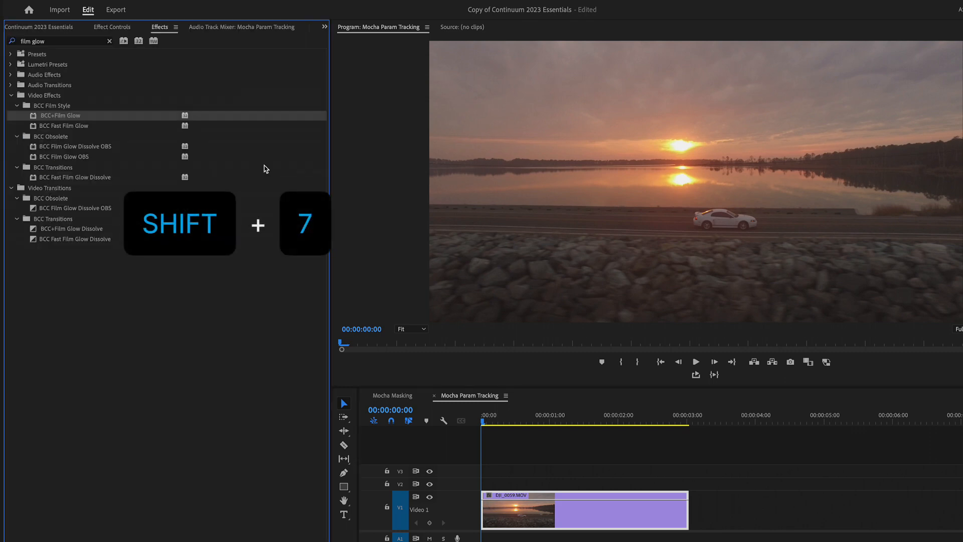
text(lens flare)
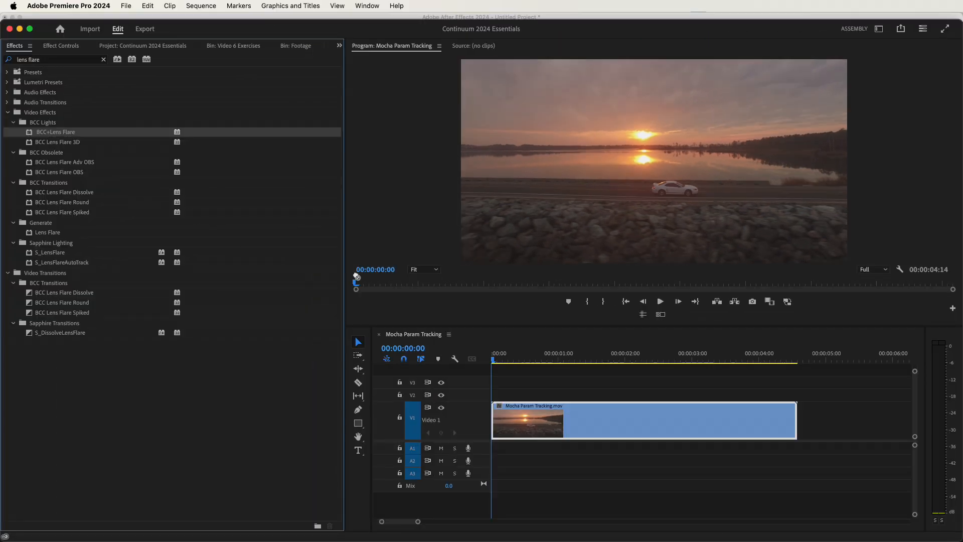
drag(56, 132, 541, 417)
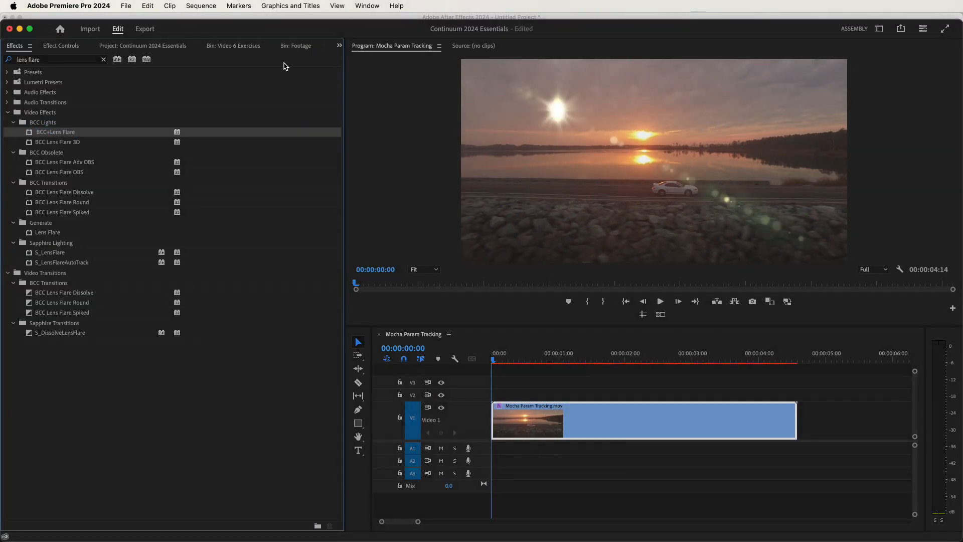
Step: Open the lens flare in FX Editor, search the presets for sun, compare Big Sun 2, and choose Big Sun 3
click(58, 45)
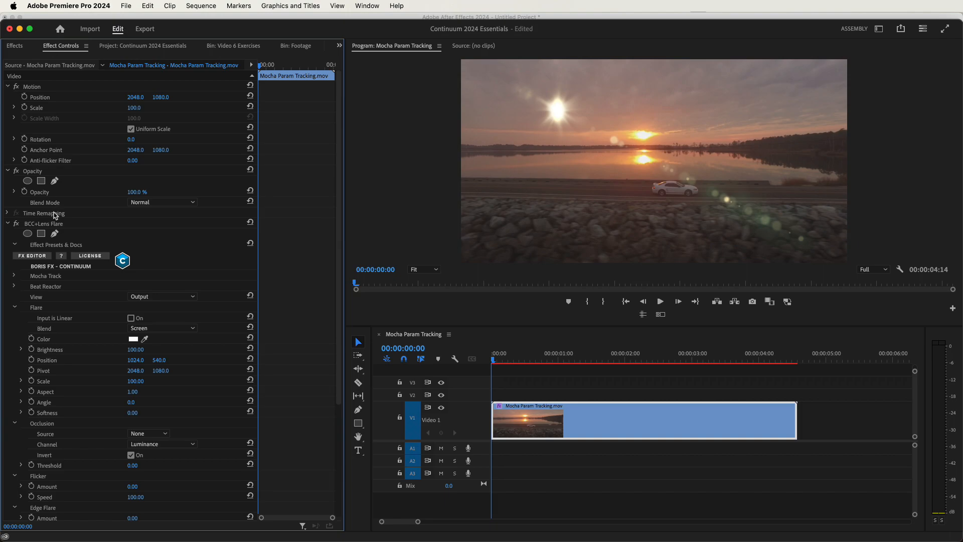
click(33, 256)
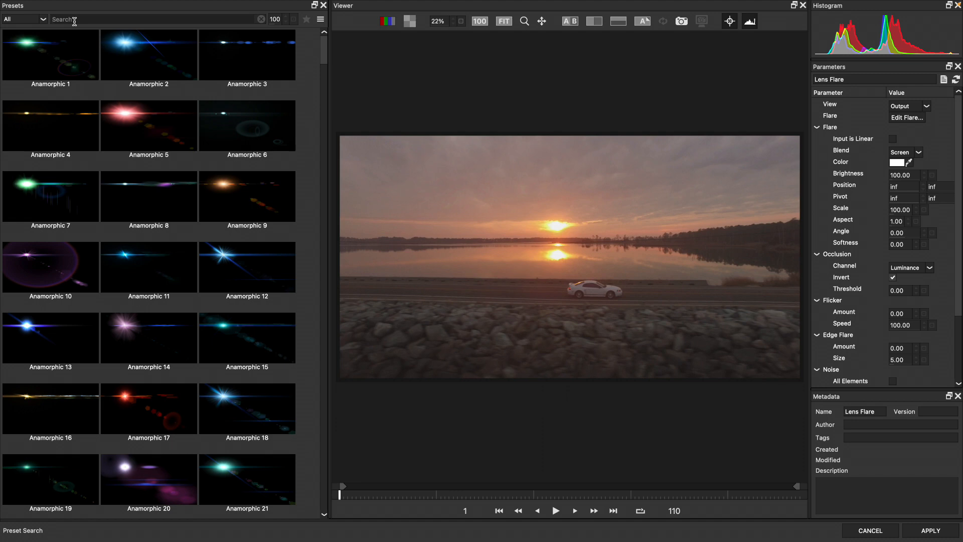
click(74, 20)
text(sun)
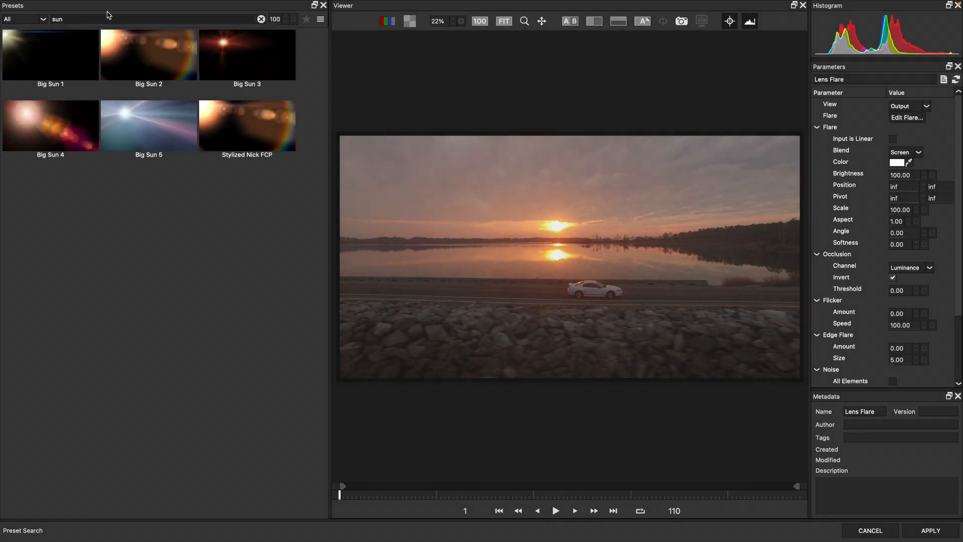
click(153, 54)
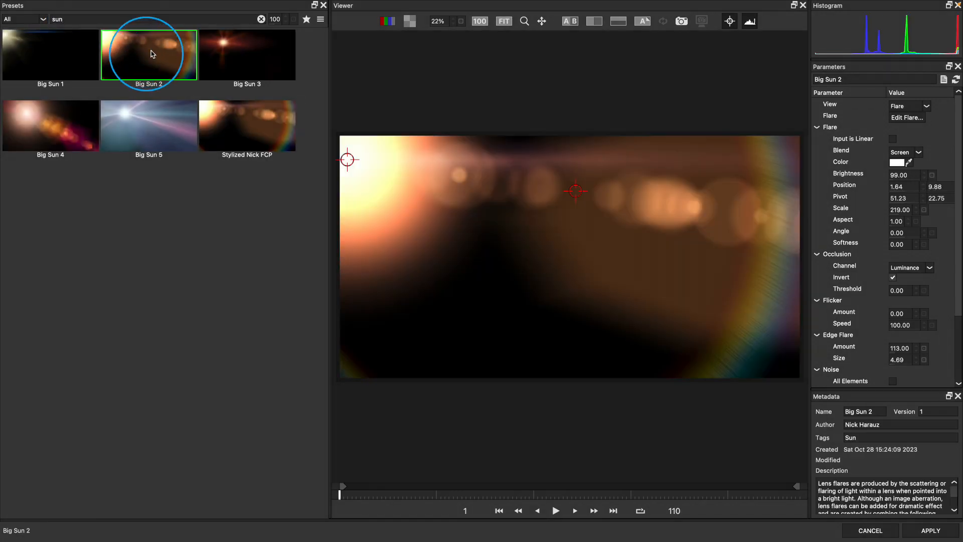
click(255, 59)
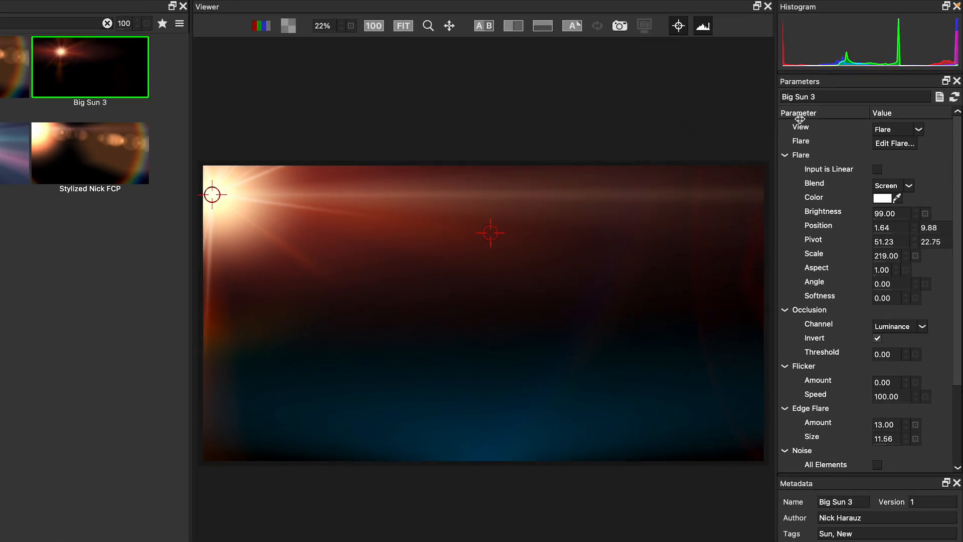
Step: Set the flare's View to Output and place its source over the setting sun at position 47.88, 37.00
click(920, 129)
click(909, 144)
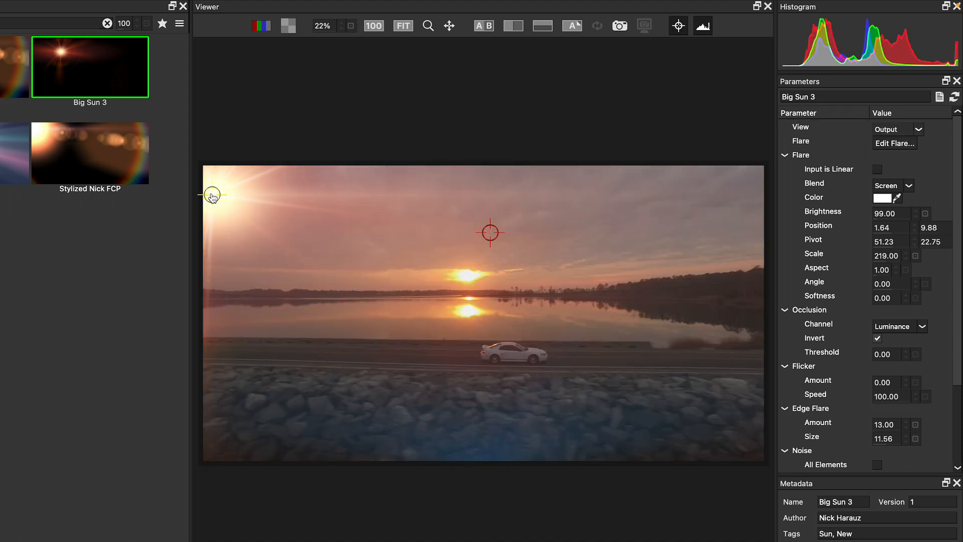
drag(212, 195, 472, 275)
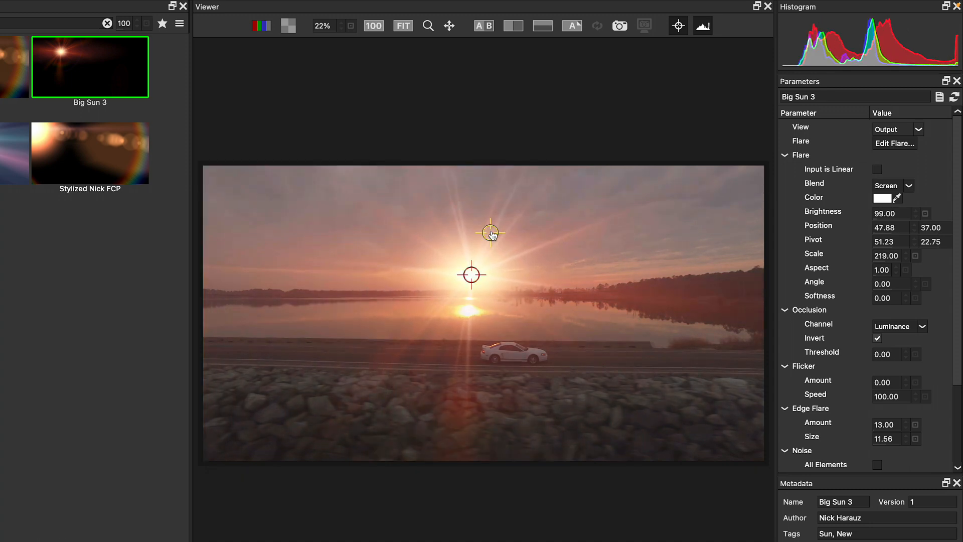
Step: Move the flare's pivot onto the rocks below the sun at 47.52, 74.51 and apply the flare to the clip
drag(492, 234, 472, 389)
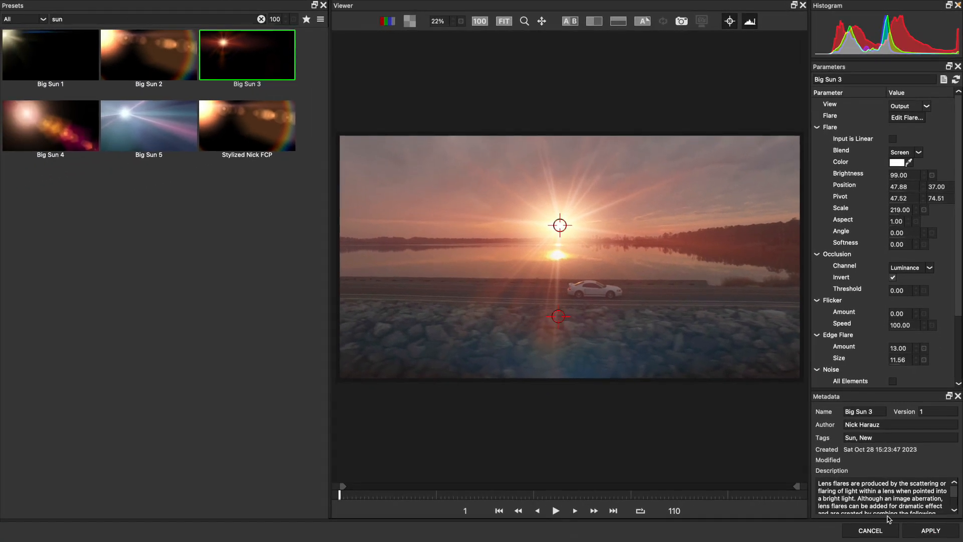
click(921, 531)
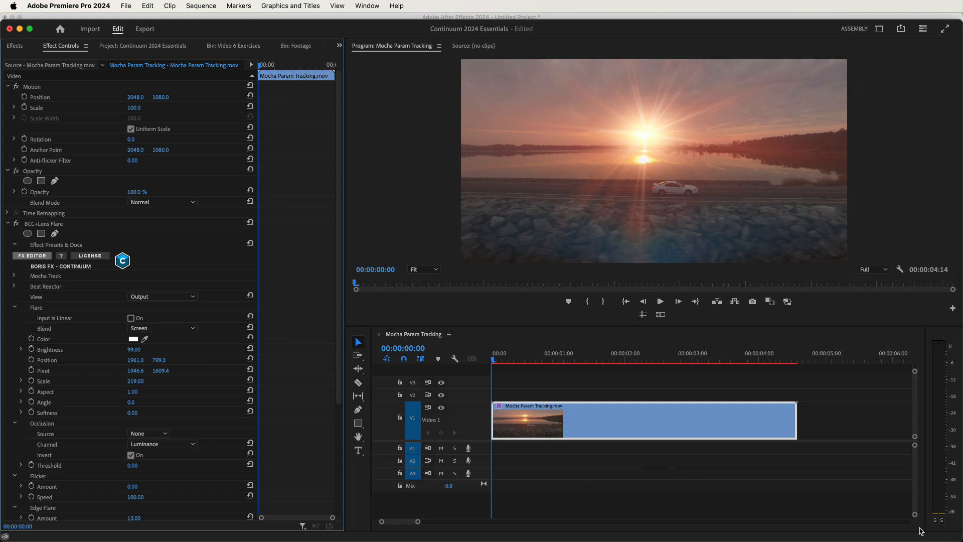
Step: Open Mocha parameter tracking for the lens flare and widen the Position search area on both sides of the sun
click(15, 276)
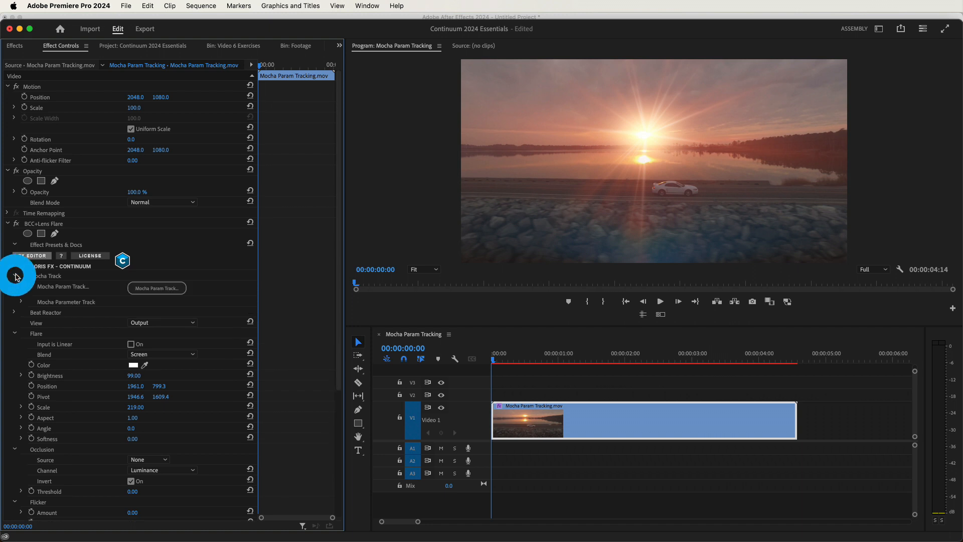
click(167, 289)
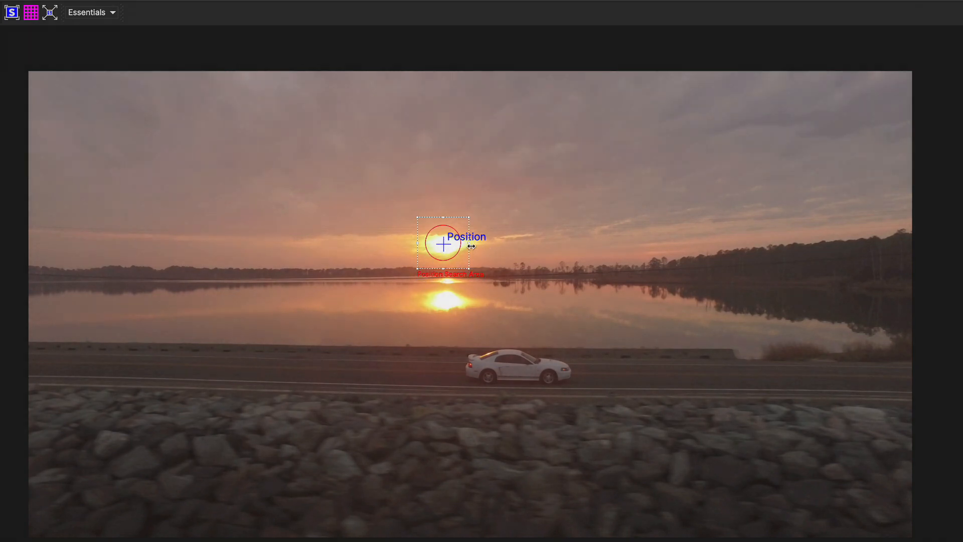
drag(470, 243, 493, 242)
drag(411, 243, 389, 243)
drag(445, 222, 444, 225)
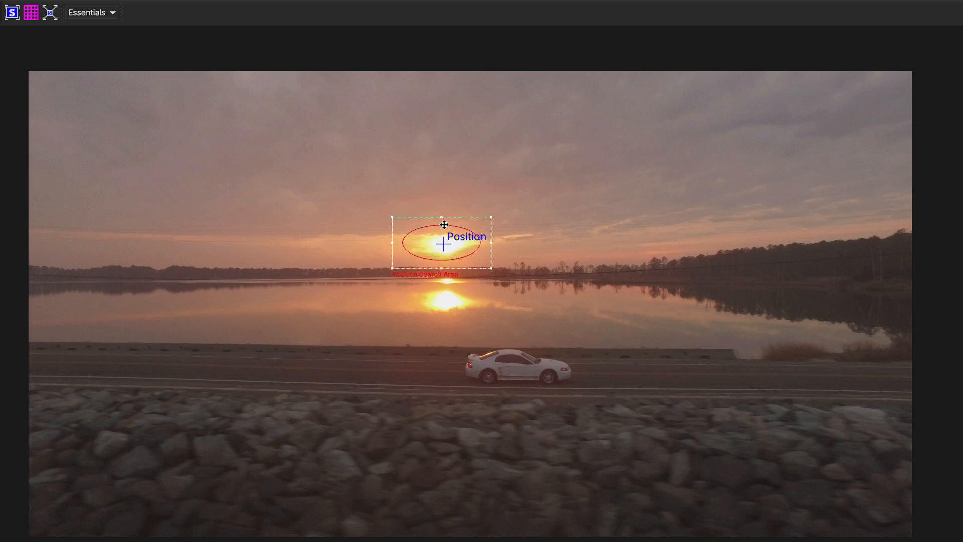
drag(442, 268, 442, 268)
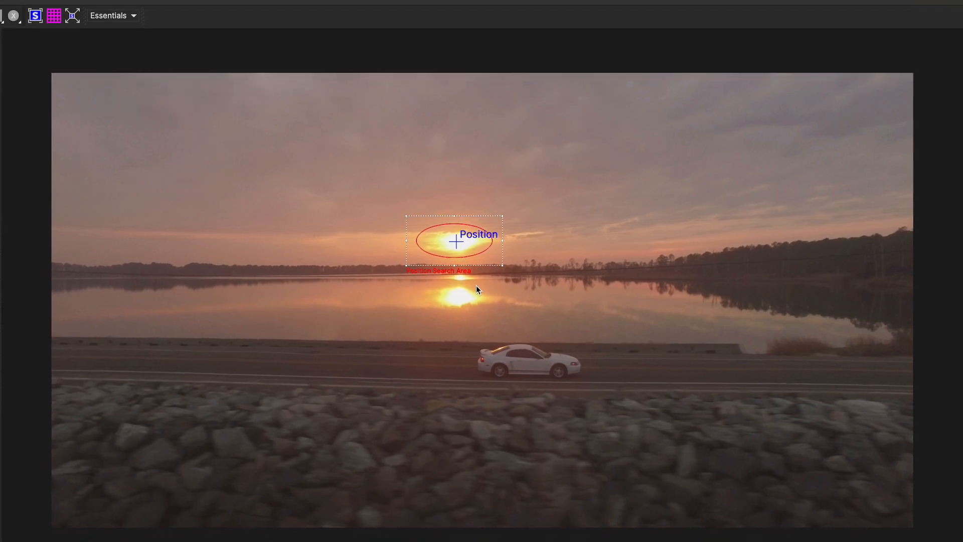
Step: Limit the Position tracker's motion to translation, track forward from the first frame to the clip's end, and close Mocha
drag(157, 508, 87, 425)
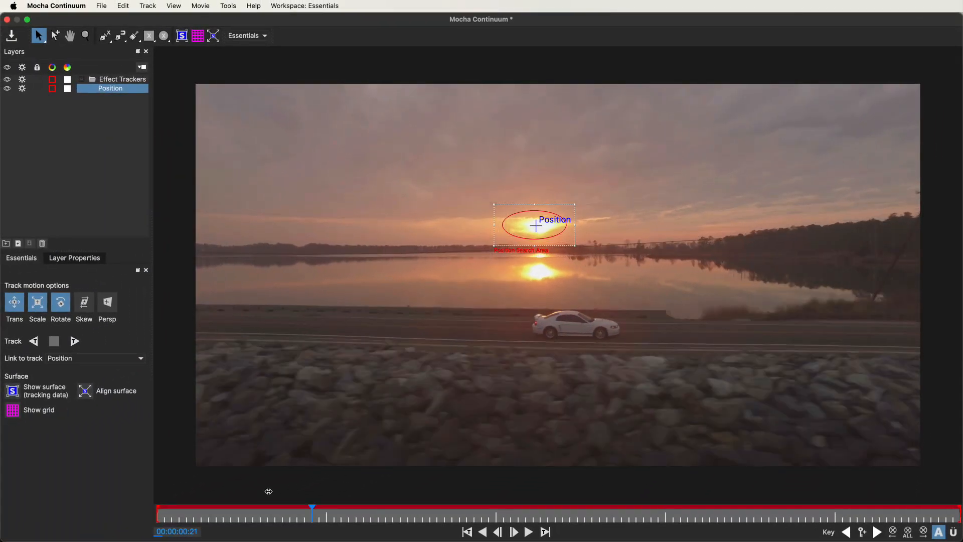
click(11, 309)
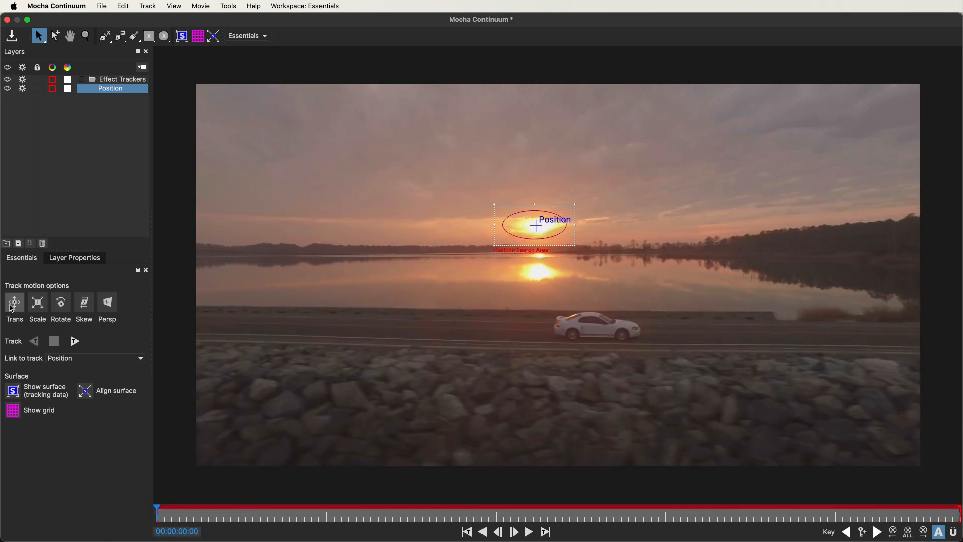
click(12, 304)
click(75, 341)
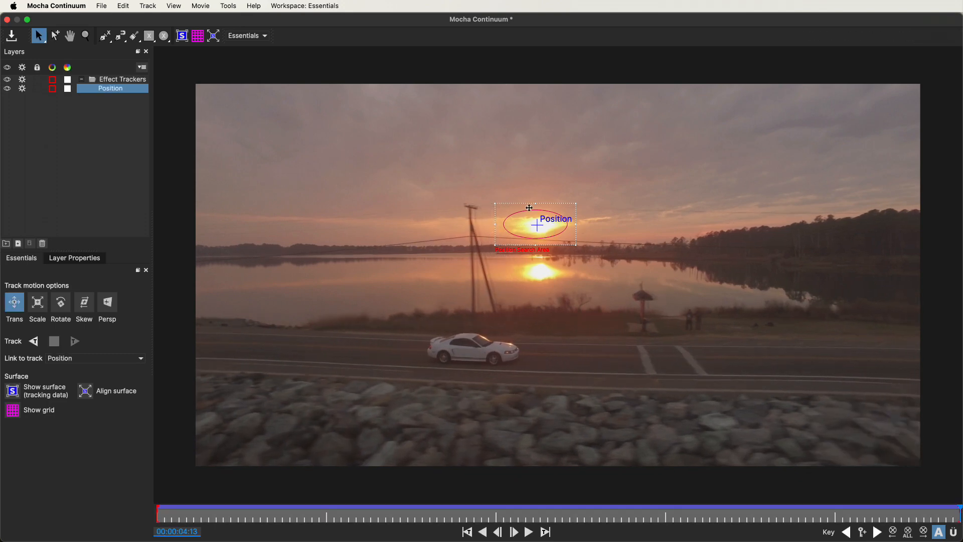
click(7, 20)
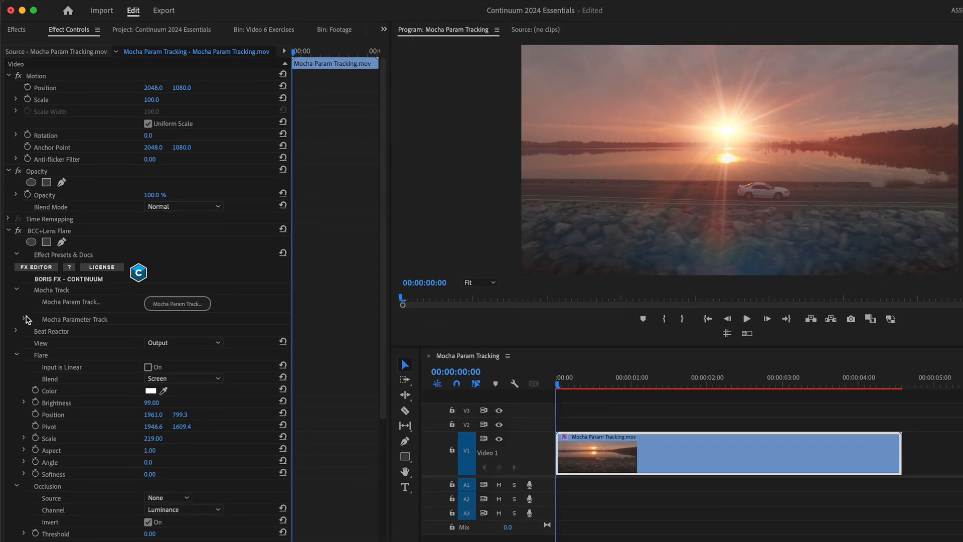
Step: Try a Mocha position offset of X -12.00 on the flare and undo it
click(24, 320)
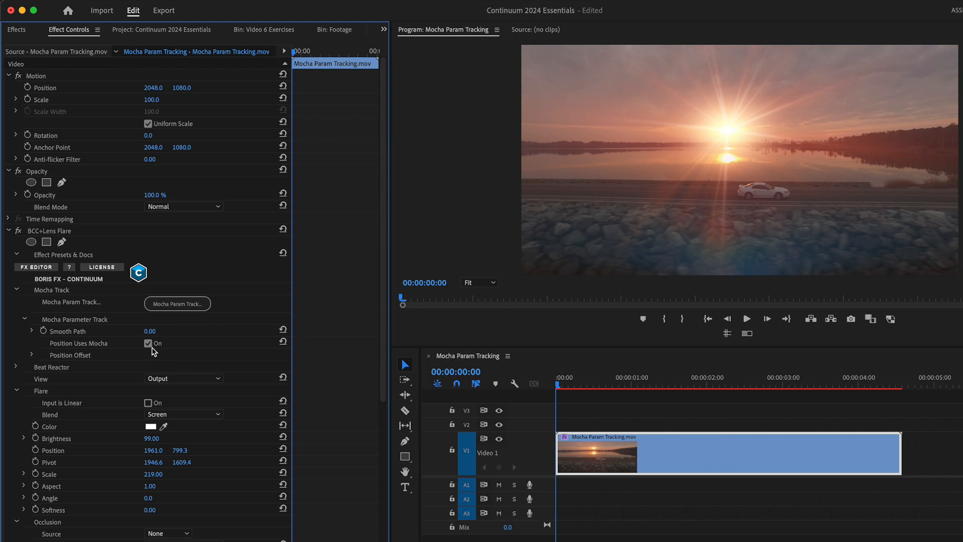
click(32, 354)
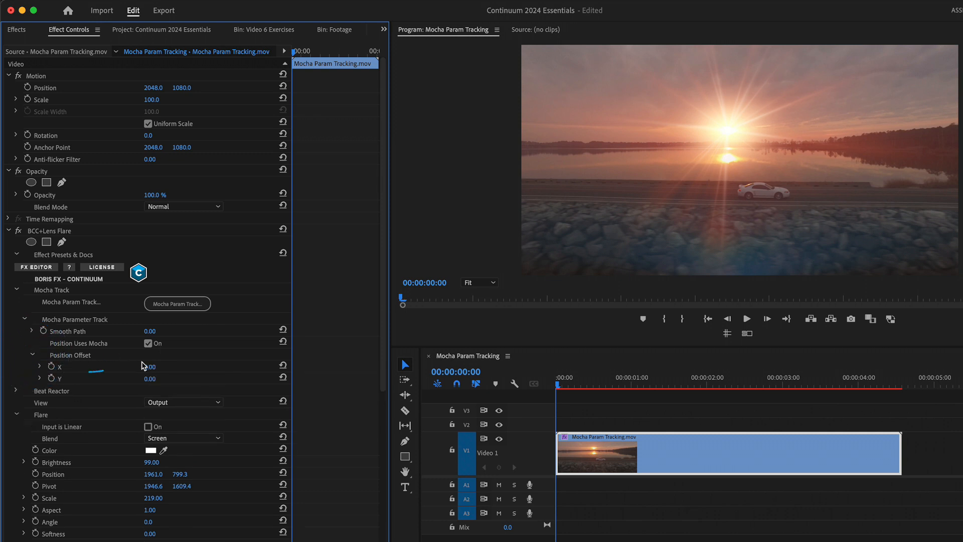
drag(159, 368, 160, 367)
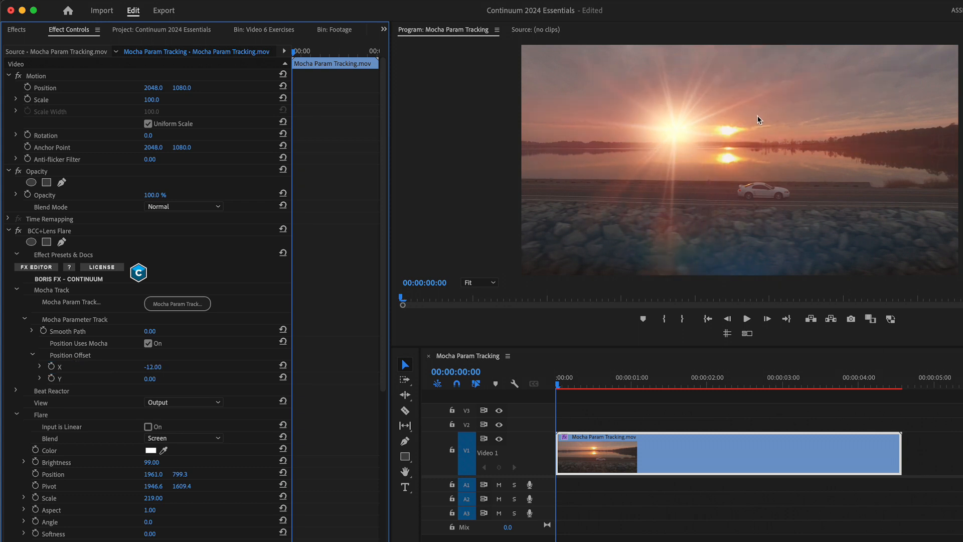
key(super+z)
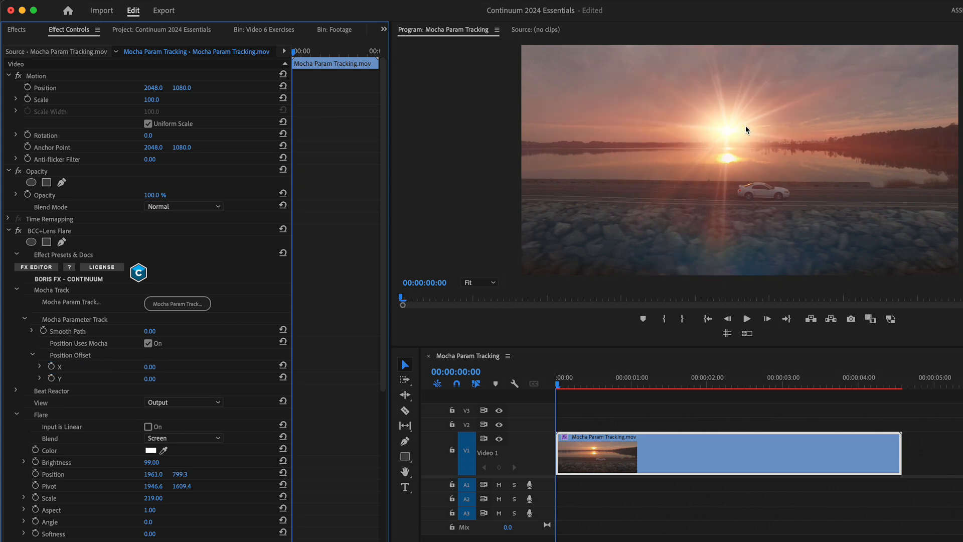
Step: Play the clip to check the tracked flare and park the playhead at 00:00:01:18
key(space)
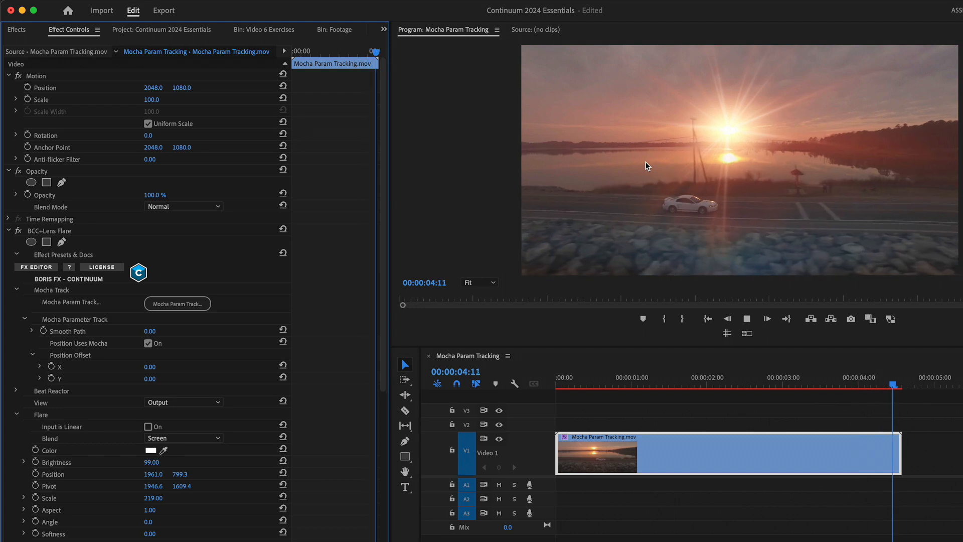
click(690, 377)
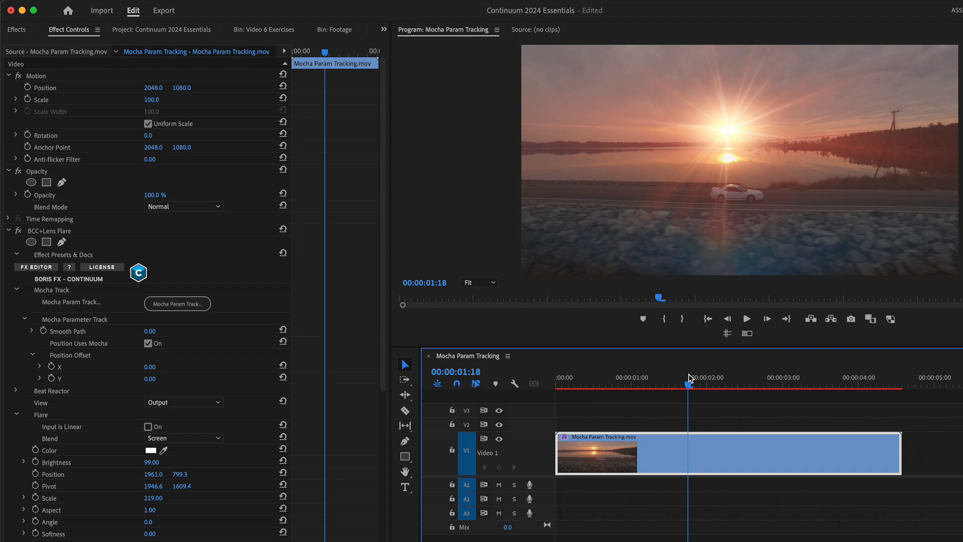
Step: Set the lens flare's Occlusion Source to Video 1
click(16, 415)
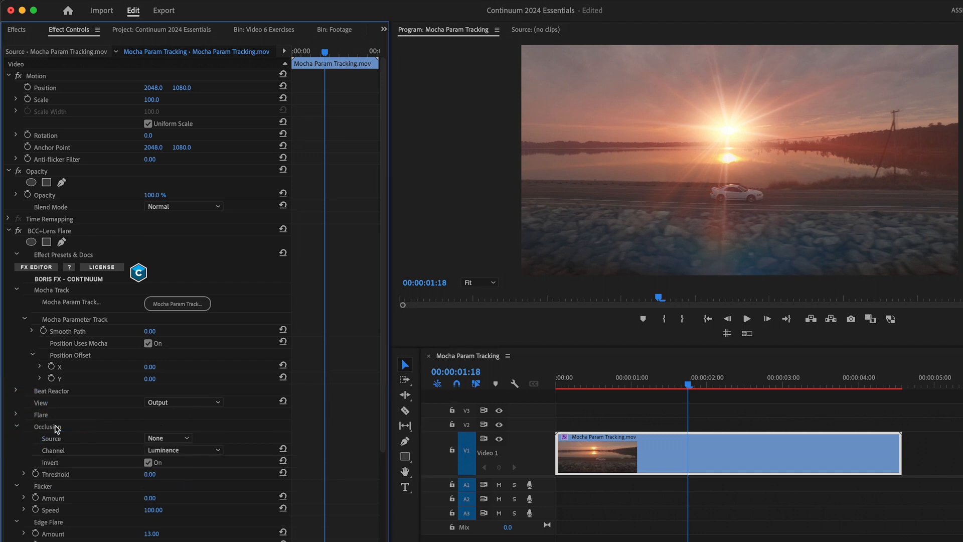
click(156, 440)
click(164, 489)
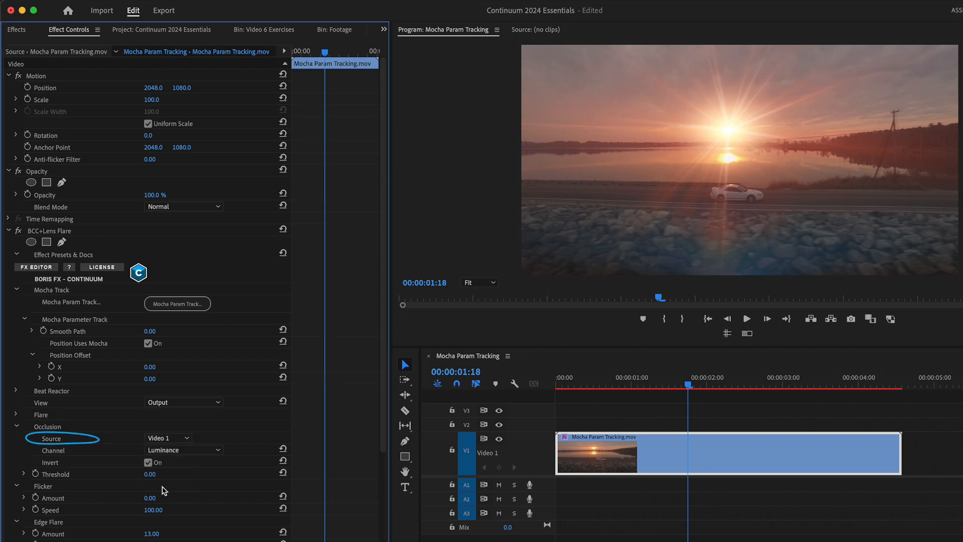
Step: Set the occlusion threshold to 52.00 while viewing the Occlusion matte, and return the flare's View to Output
click(163, 403)
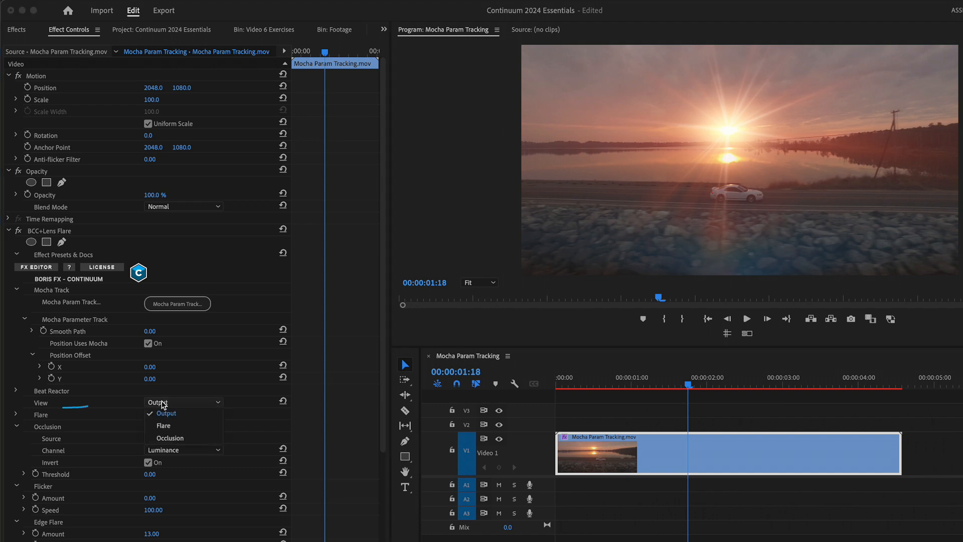
click(166, 438)
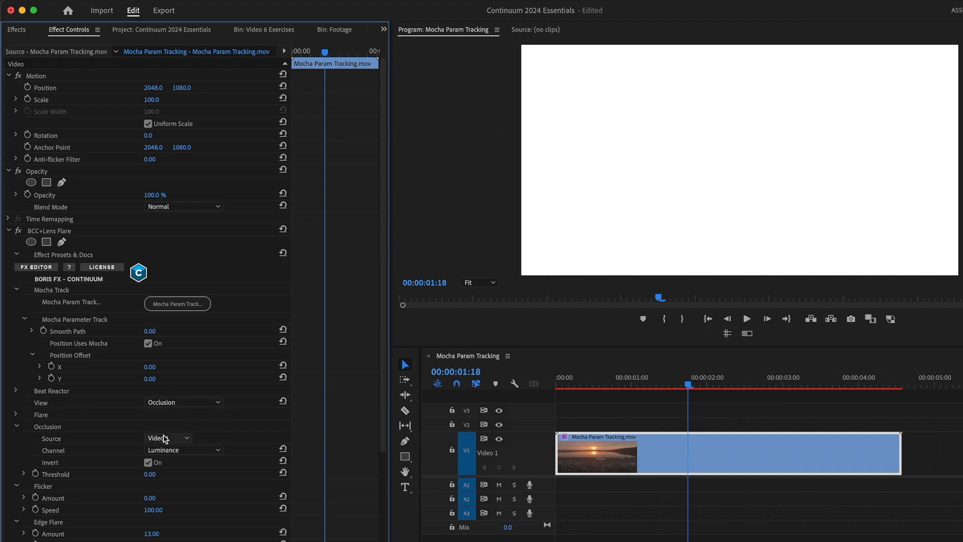
mouse_move(147, 475)
mouse_down()
mouse_move(184, 475)
mouse_move(173, 475)
mouse_up()
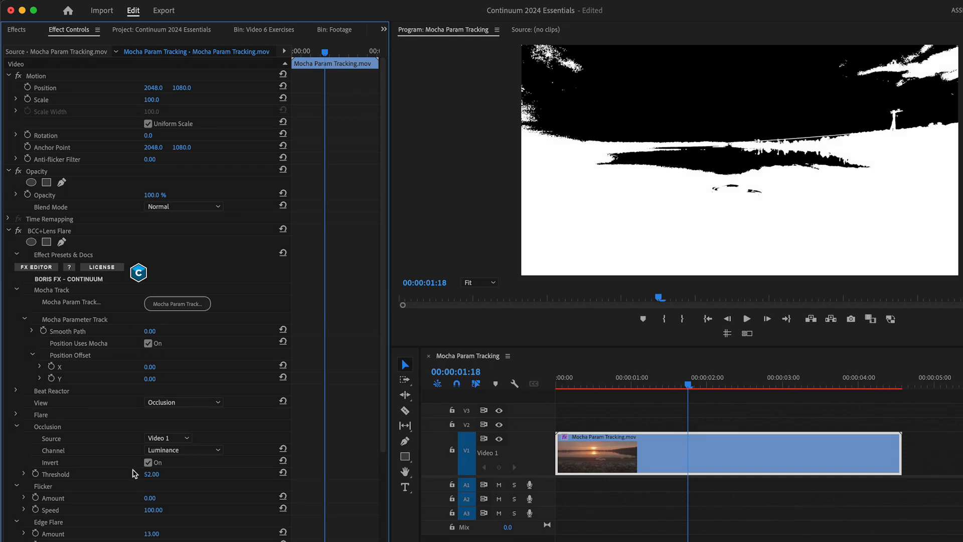
click(182, 402)
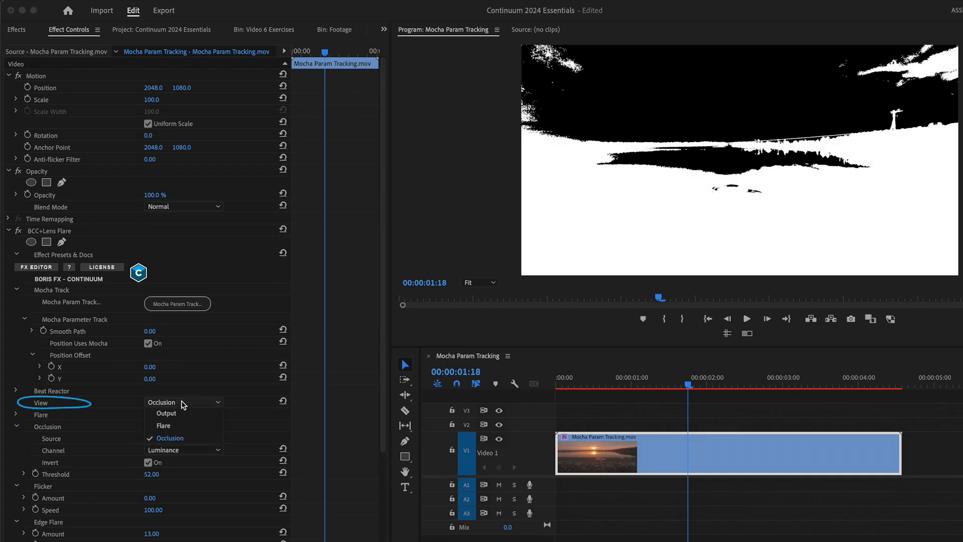
click(174, 413)
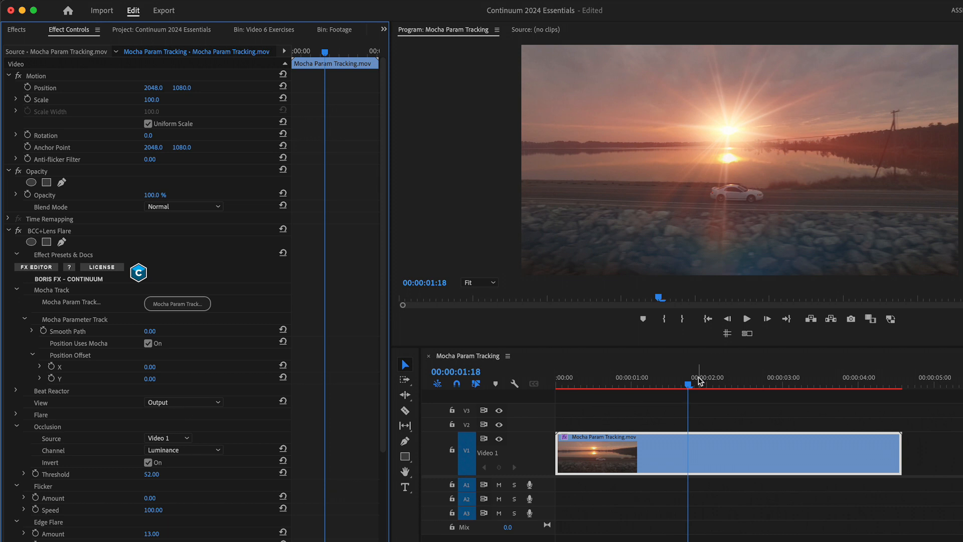
Step: Scrub through the clip to check how the utility pole occludes the flare as it passes the sun
drag(694, 382, 856, 418)
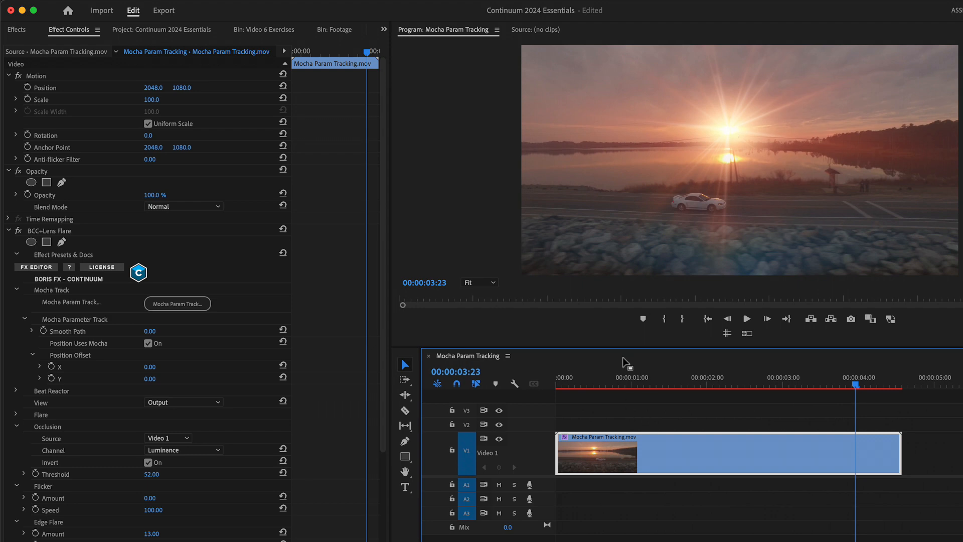
click(575, 386)
drag(566, 385, 533, 381)
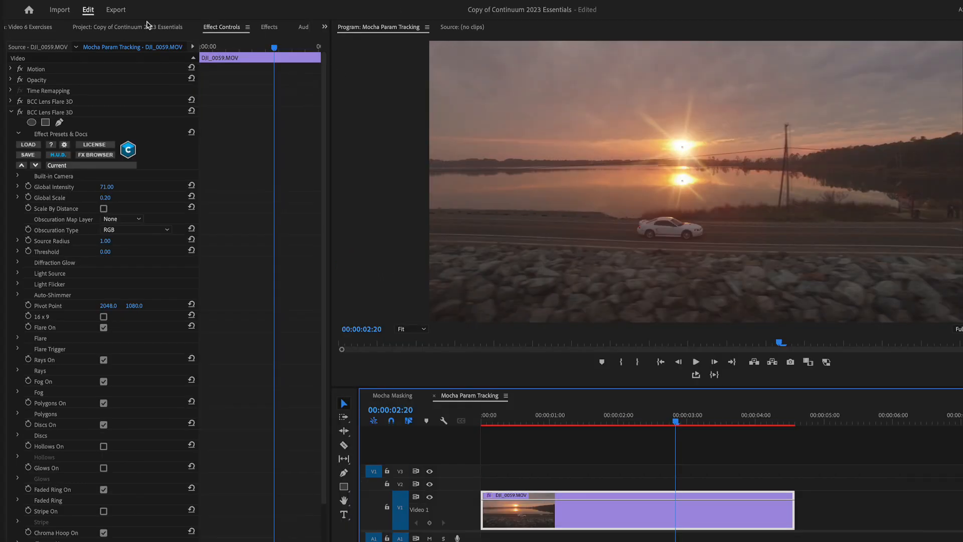
Step: Open the Corner Pin Start sequence from the Video 6 Exercises bin and compare the bus shot with track V2 hidden and shown
click(37, 26)
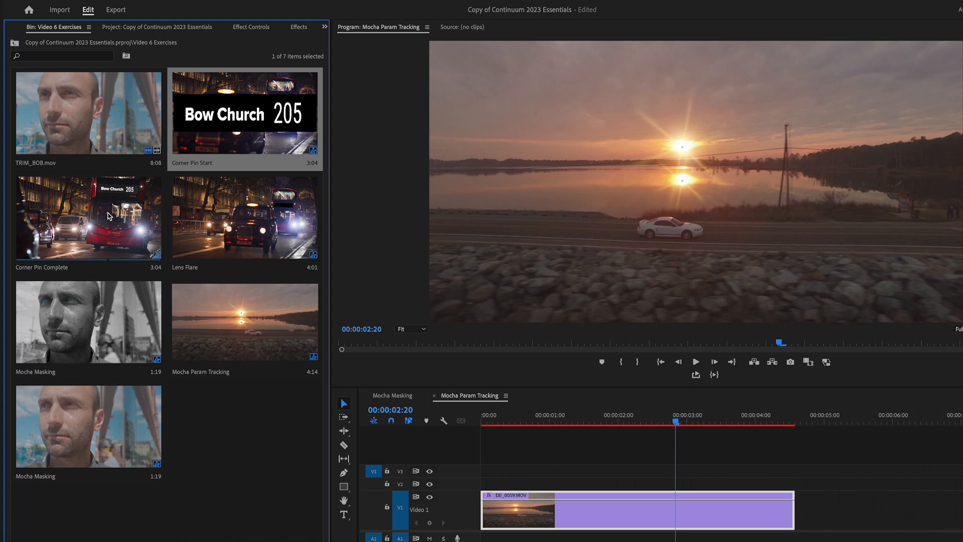
double_click(232, 120)
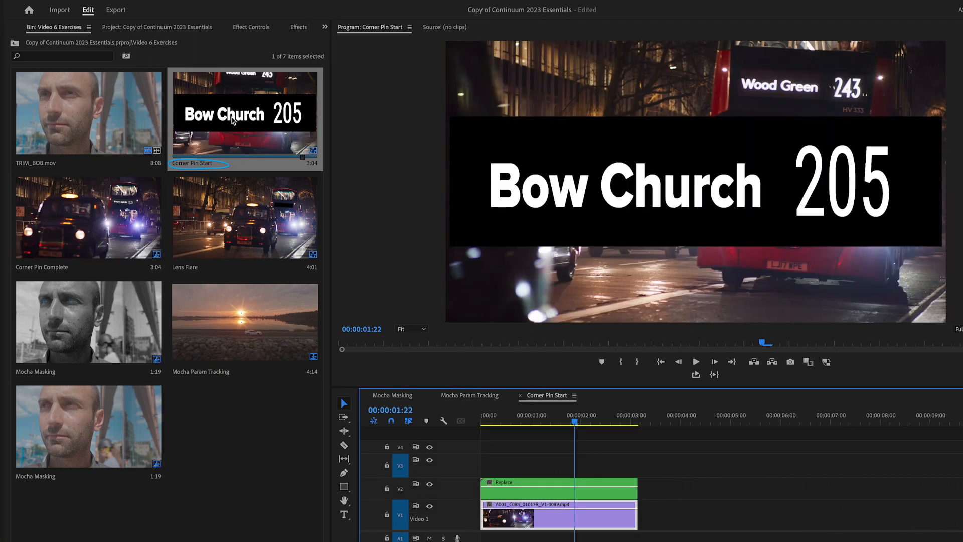
click(430, 485)
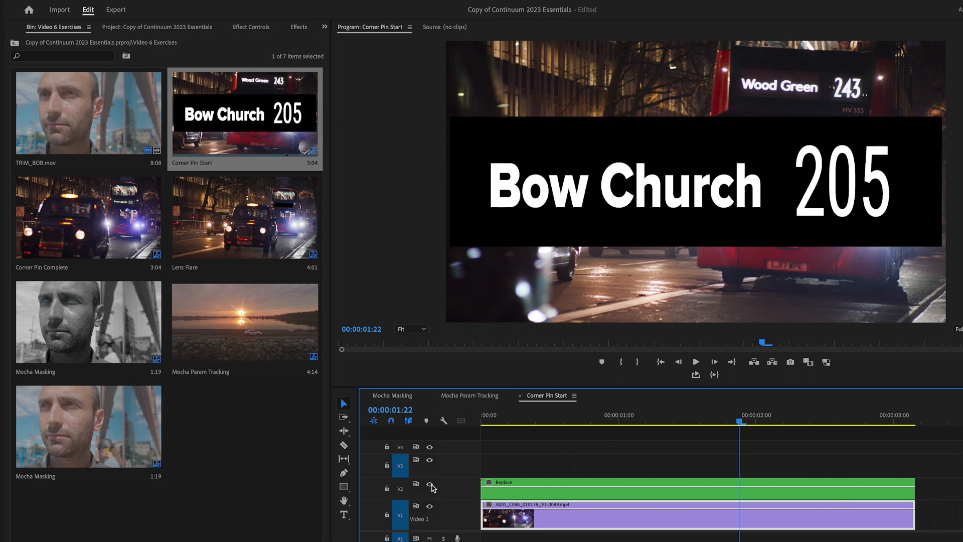
click(430, 485)
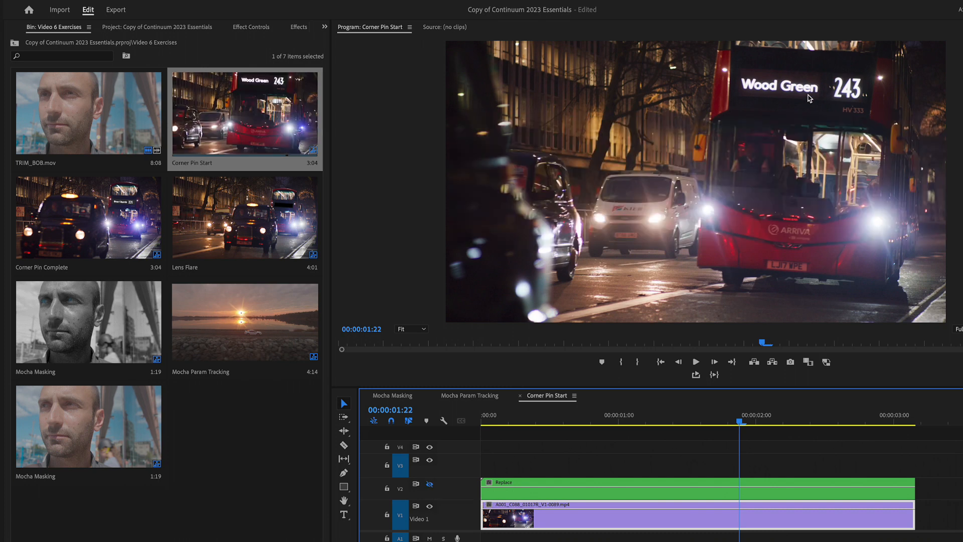
click(430, 485)
Step: Search the effects for "corner" and apply BCC Corner Pin Studio to the Replace clip on V2, showing its effect controls
click(506, 494)
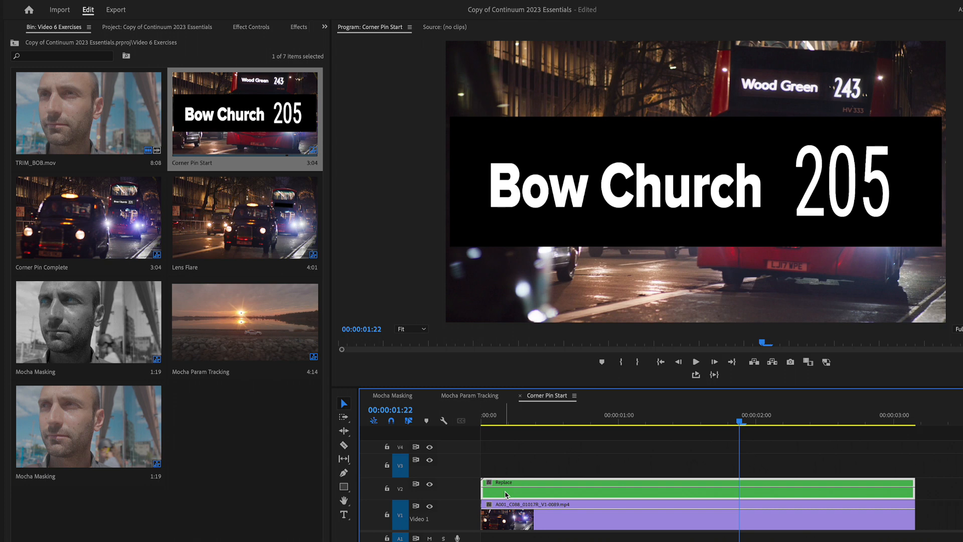
key(shift+7)
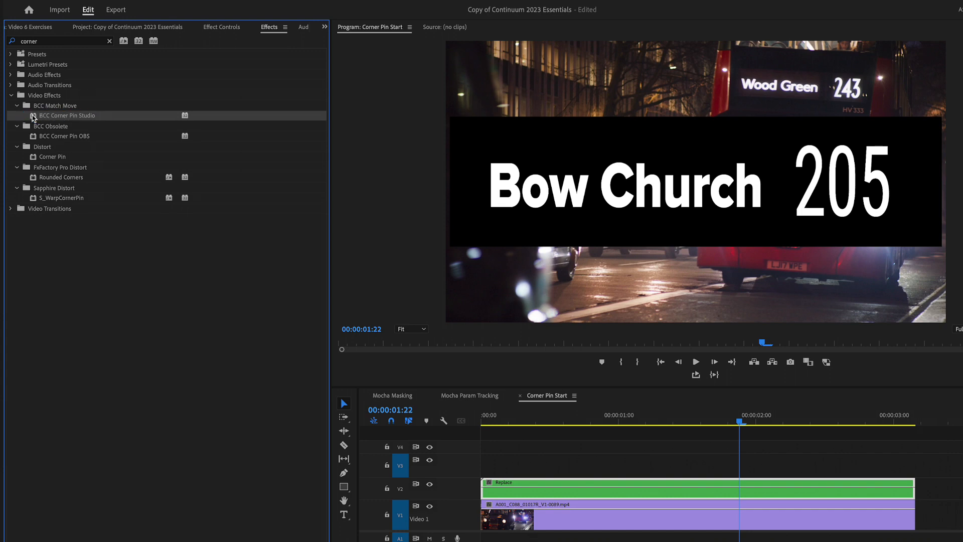
mouse_move(33, 118)
mouse_down()
mouse_move(453, 349)
mouse_move(534, 446)
mouse_move(547, 486)
mouse_up()
click(223, 28)
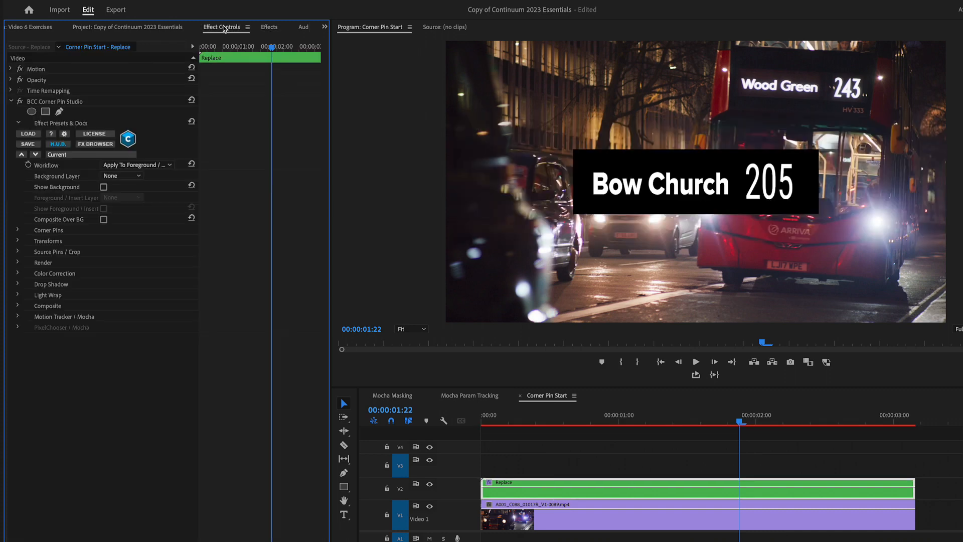
Step: Display the BCC Corner Pin Studio corner handles and compare the Bow Church sign with the effect off and on
click(93, 102)
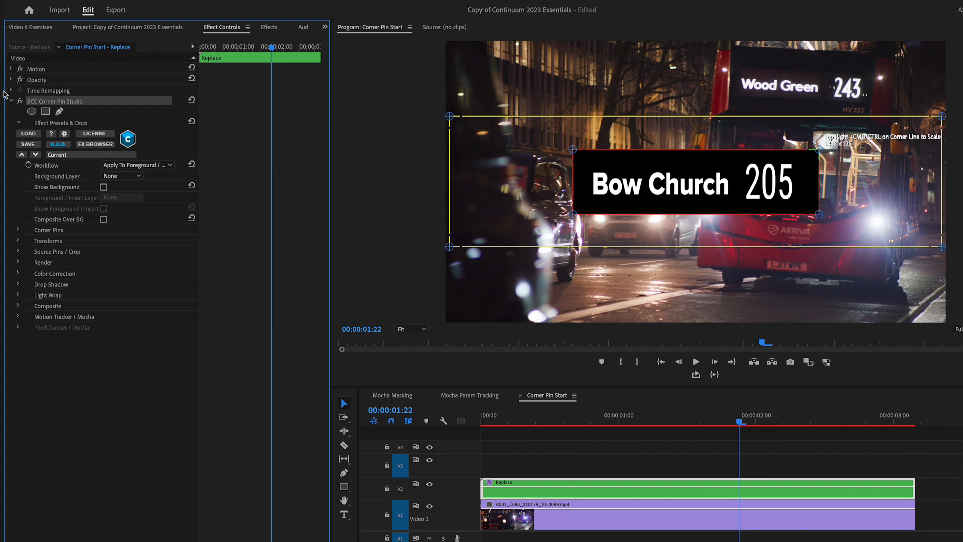
click(20, 102)
click(20, 102)
click(20, 102)
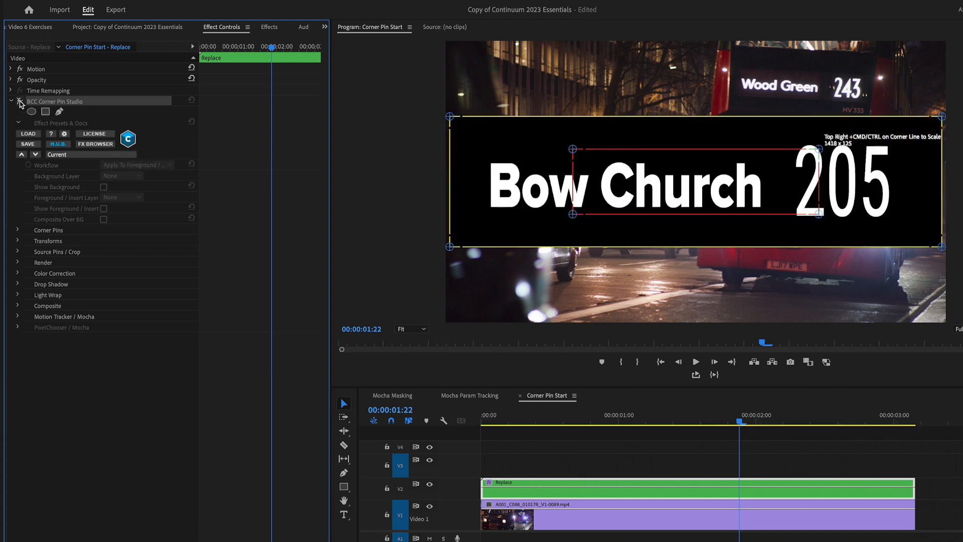
click(20, 101)
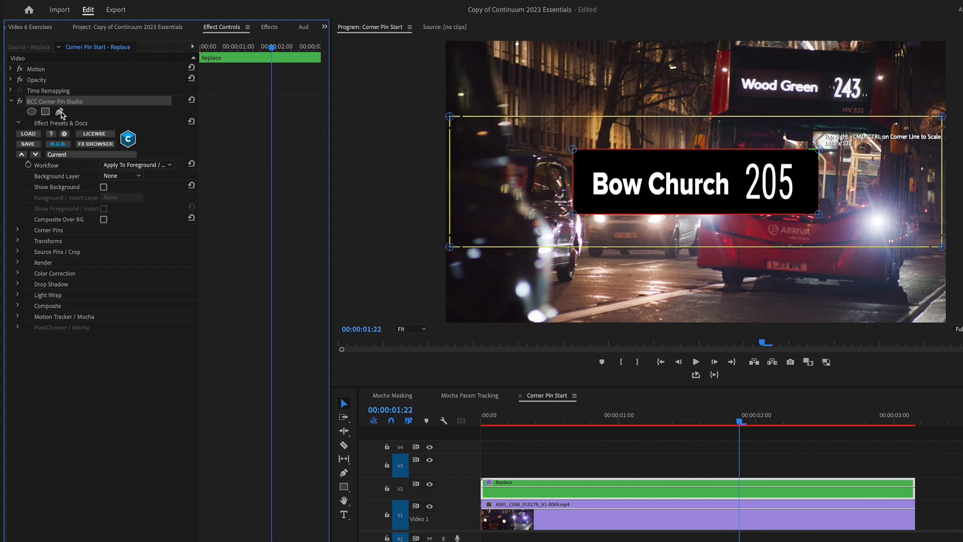
Step: Toggle BCC Corner Pin Studio off and on, and move the Bow Church sign's four corner pins onto the bus's Wood Green display
click(20, 102)
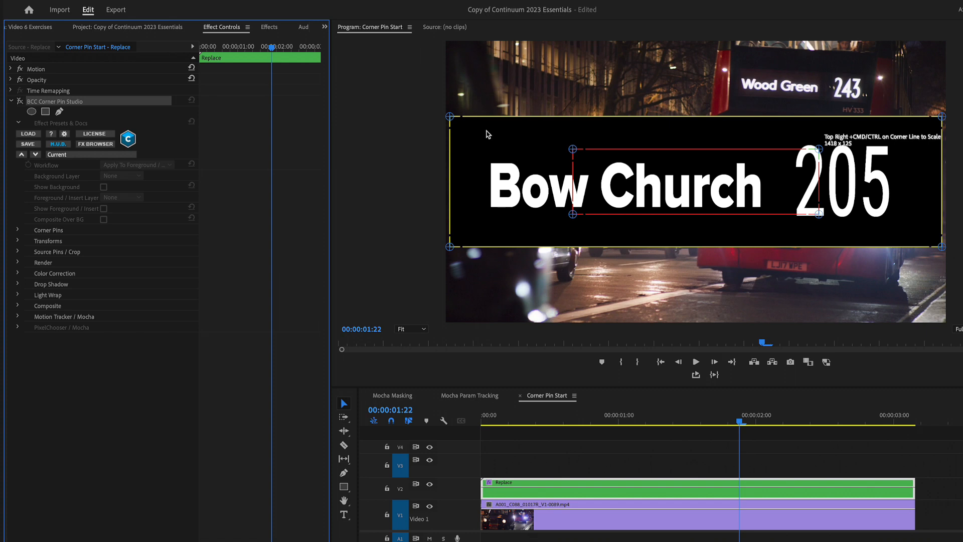
click(20, 102)
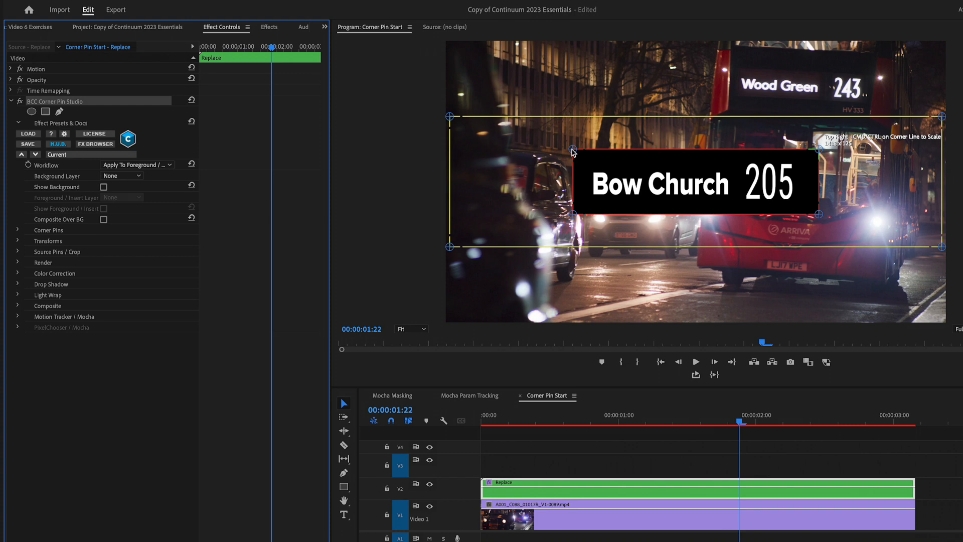
drag(572, 149, 741, 69)
drag(819, 149, 871, 75)
drag(819, 216, 868, 103)
drag(580, 216, 736, 95)
Step: Magnify the program view to 150% and fine-tune the sign's four corner pins to fit the bus display
click(410, 326)
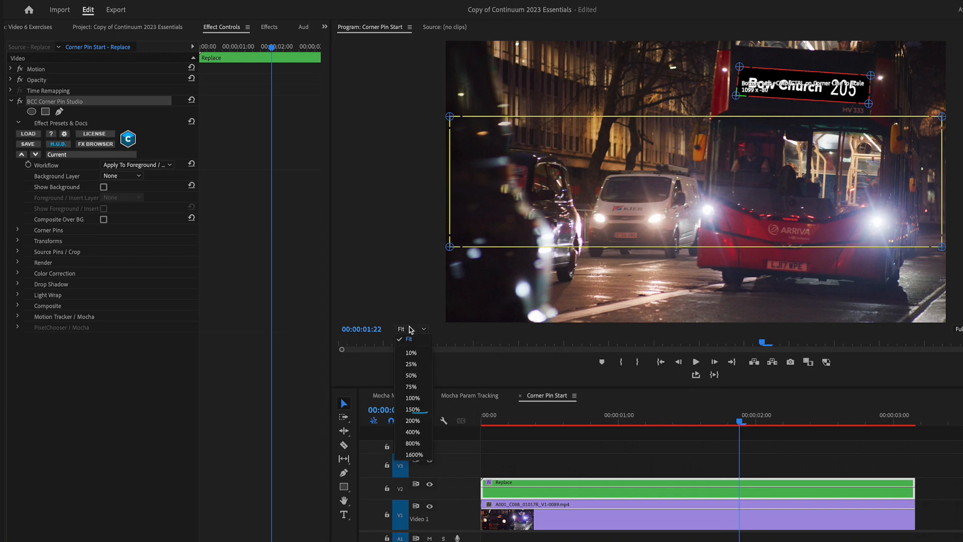
click(412, 410)
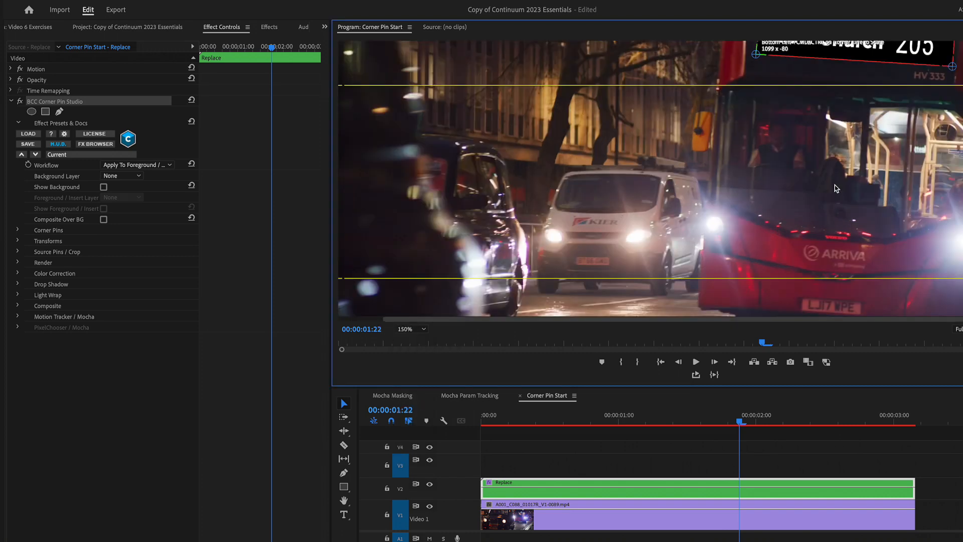
scroll(951, 161, up, 4)
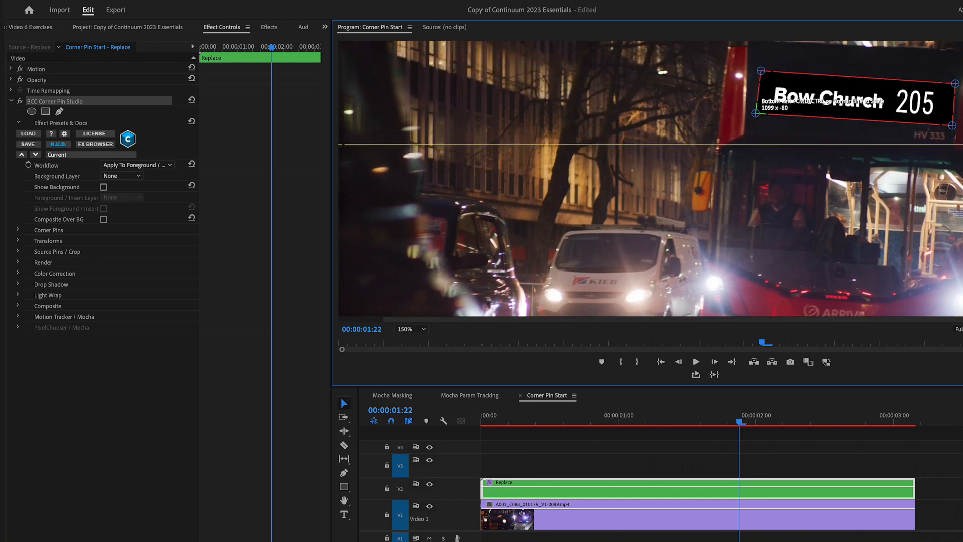
drag(954, 157, 951, 160)
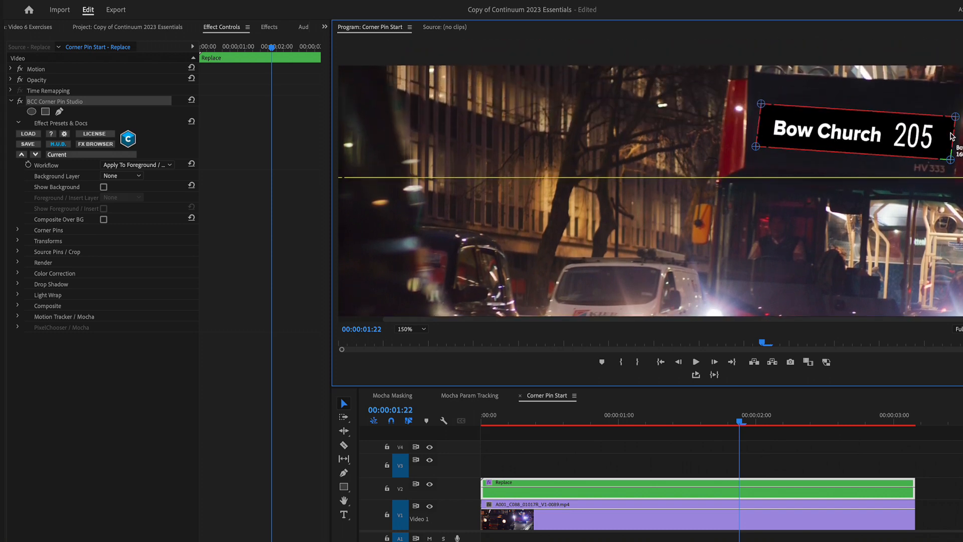
drag(955, 117, 954, 117)
drag(761, 104, 760, 103)
drag(756, 146, 755, 149)
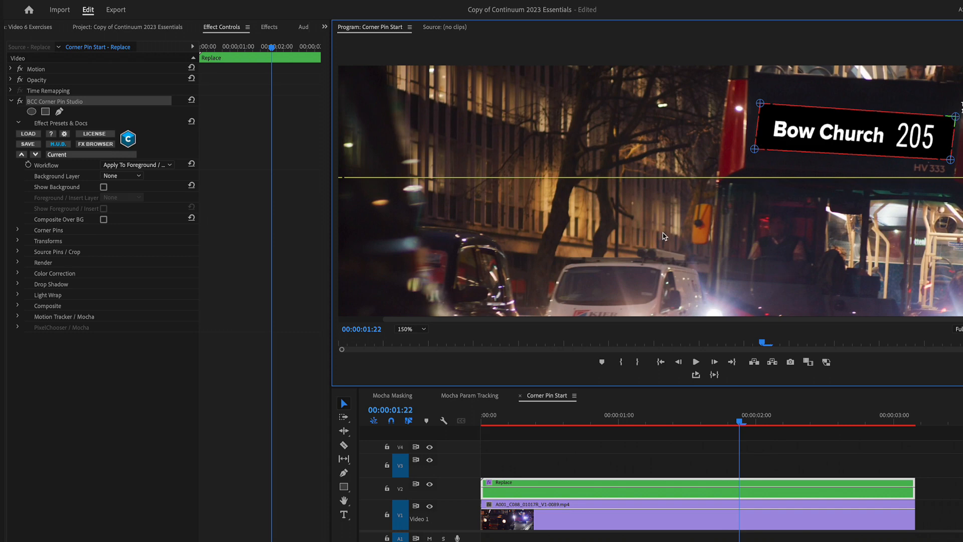
Step: Set the Corner Pin Studio background layer to Video 1 and launch the Mocha Motion Tracker
click(126, 180)
click(121, 233)
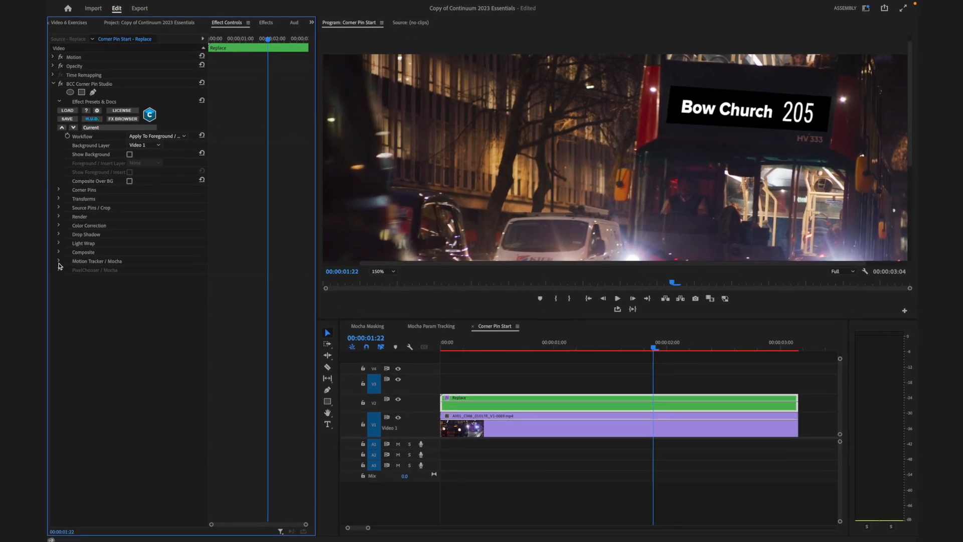
click(60, 261)
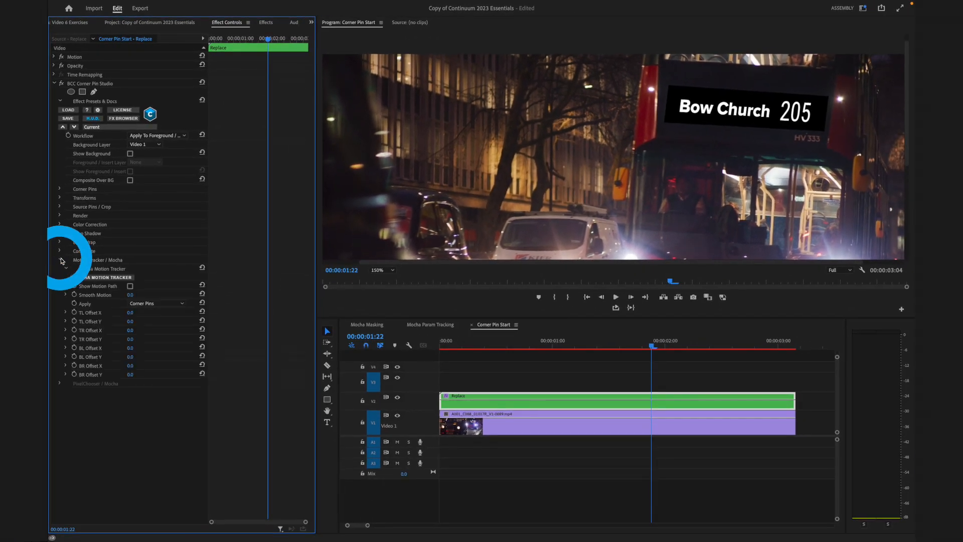
click(96, 277)
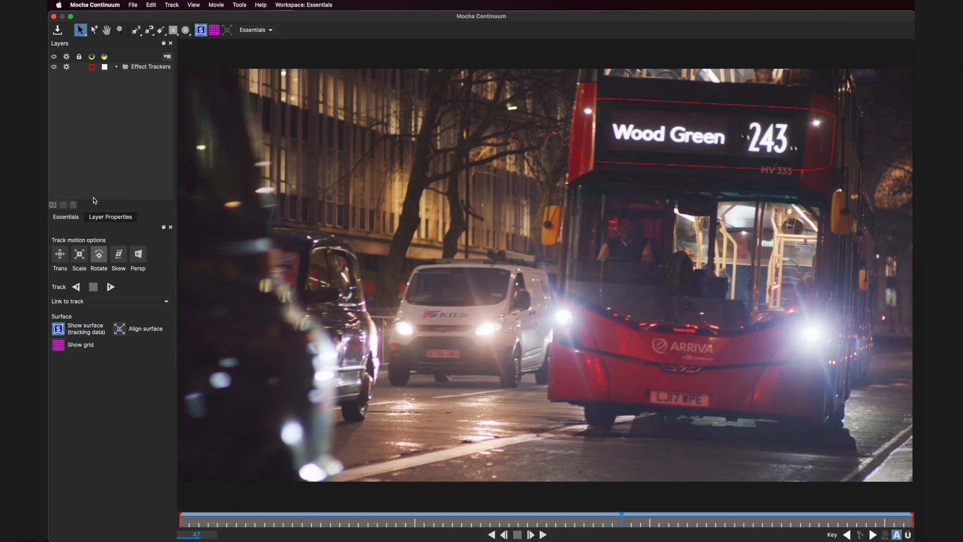
Step: Select the Corner Pins layer under Effect Trackers and reshape its tracking spline around the bus's front sign panel, including HV 333
click(140, 69)
click(117, 67)
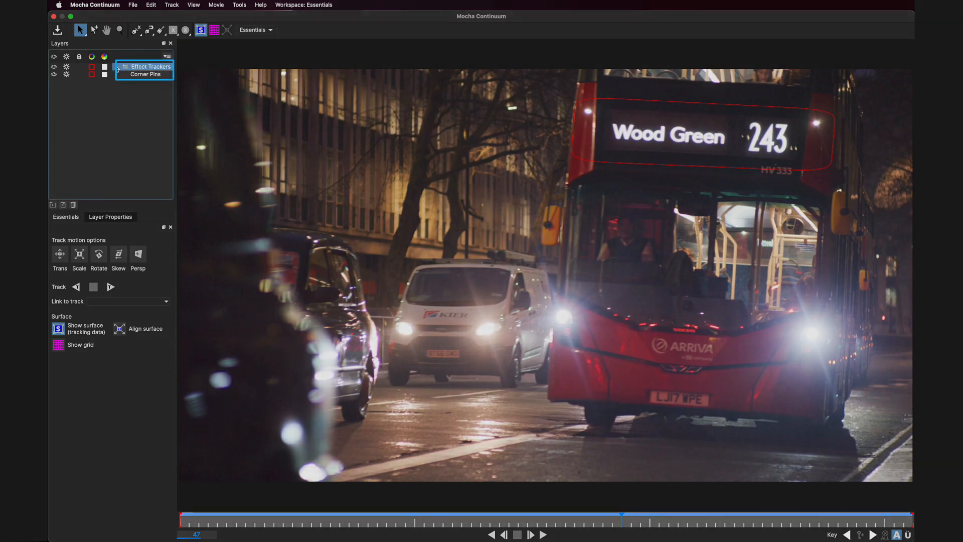
click(139, 76)
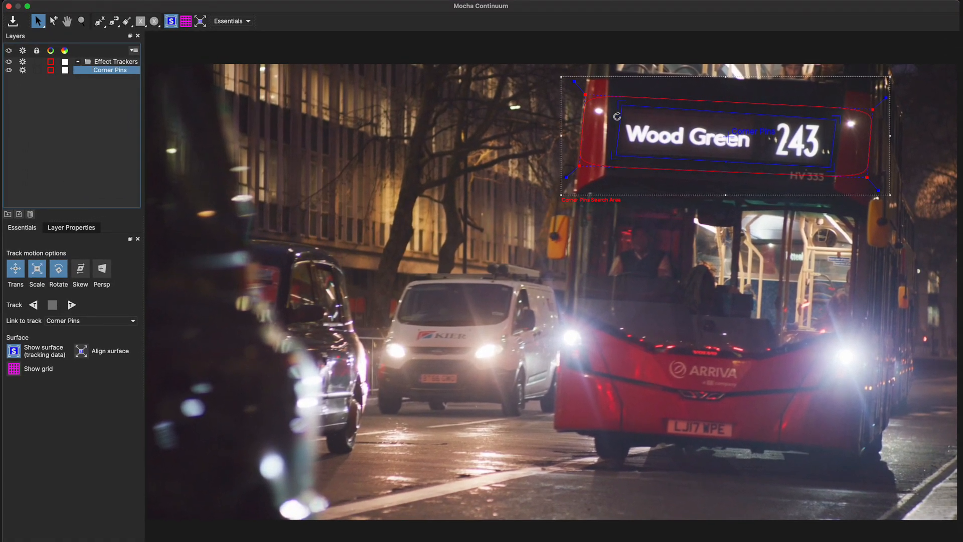
drag(623, 107, 622, 107)
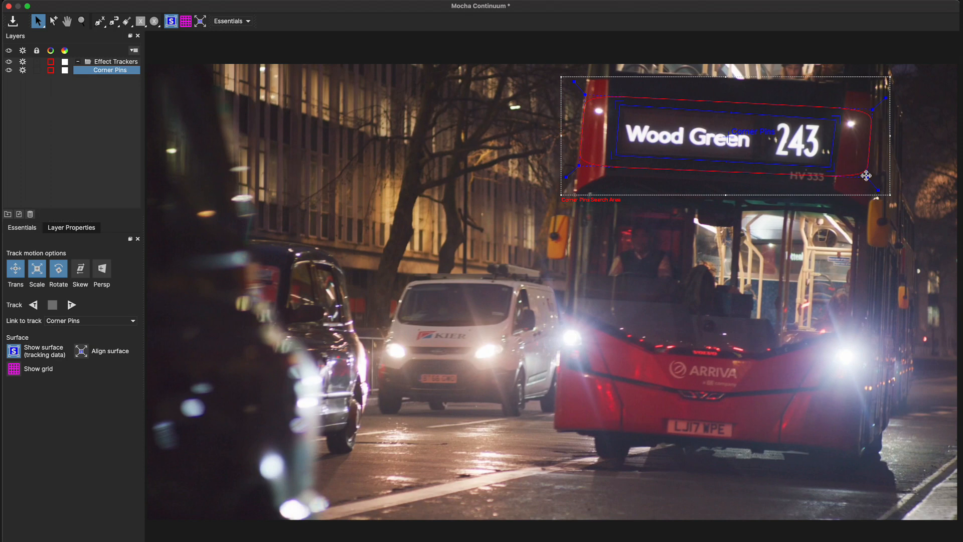
drag(866, 176, 867, 186)
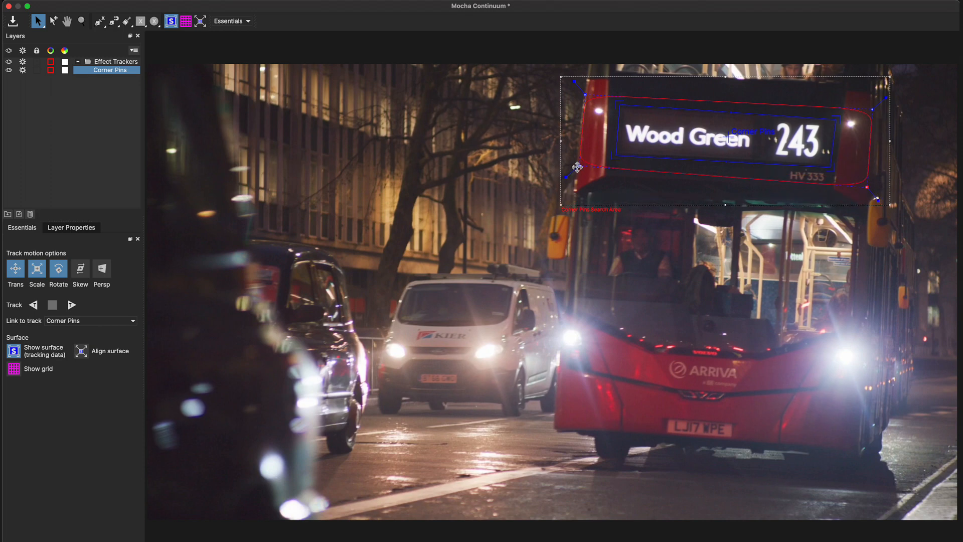
drag(575, 168, 595, 171)
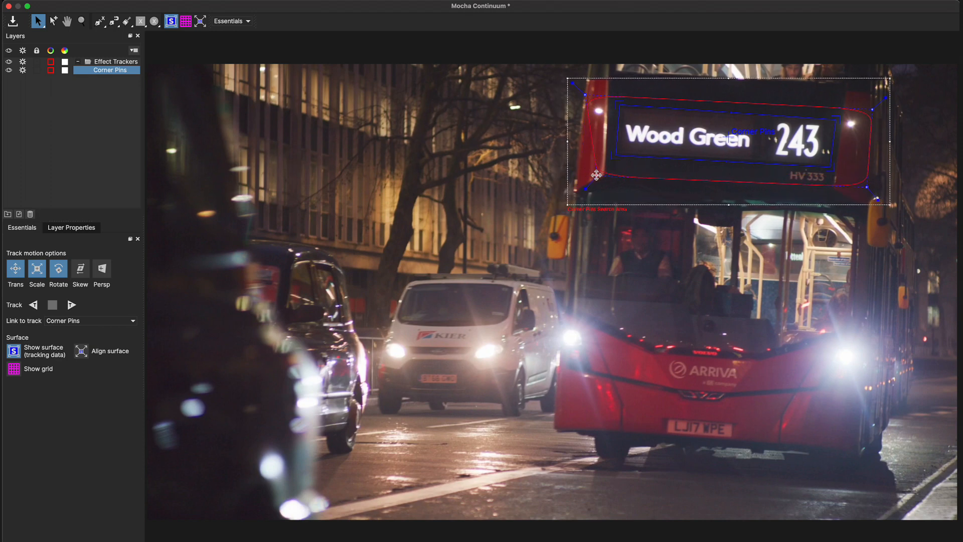
drag(586, 95, 600, 96)
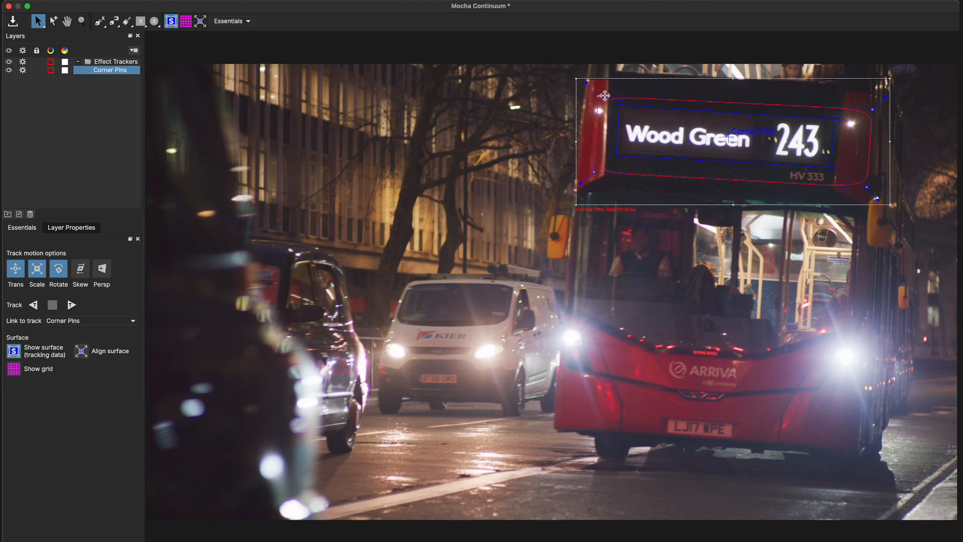
drag(872, 110, 870, 106)
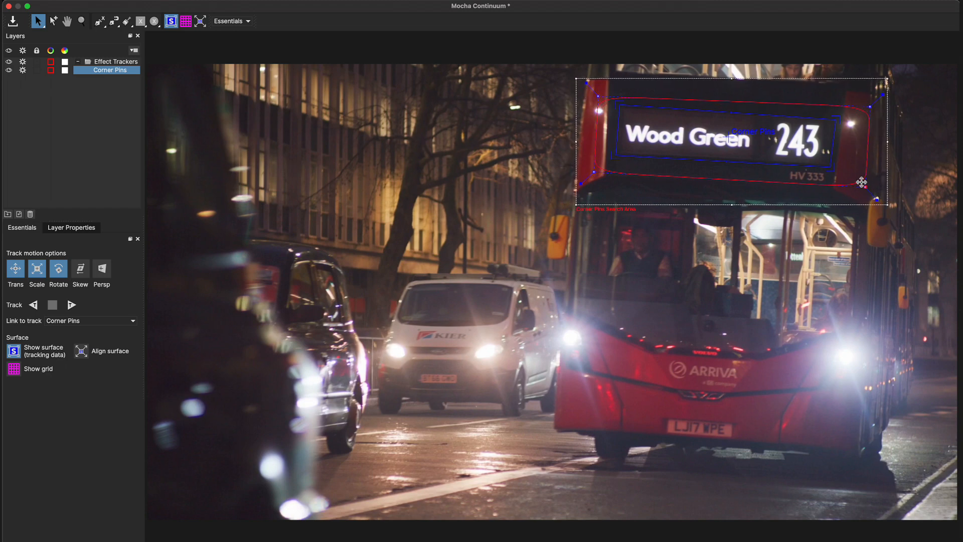
drag(867, 187, 864, 187)
Step: Show the surface grid and refine the surface corners so the grid lines up with the perspective of the Wood Green 243 sign
click(186, 22)
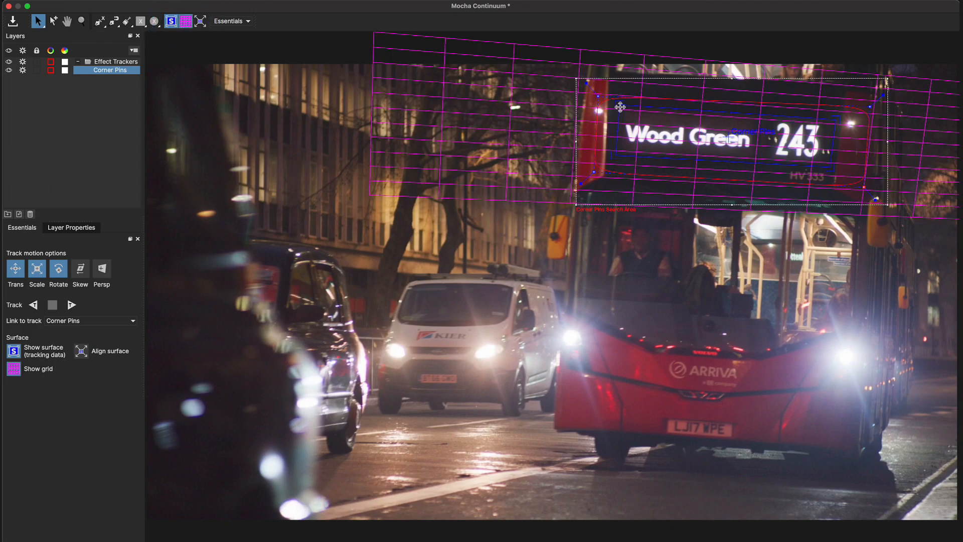
drag(620, 107, 622, 108)
drag(617, 155, 619, 153)
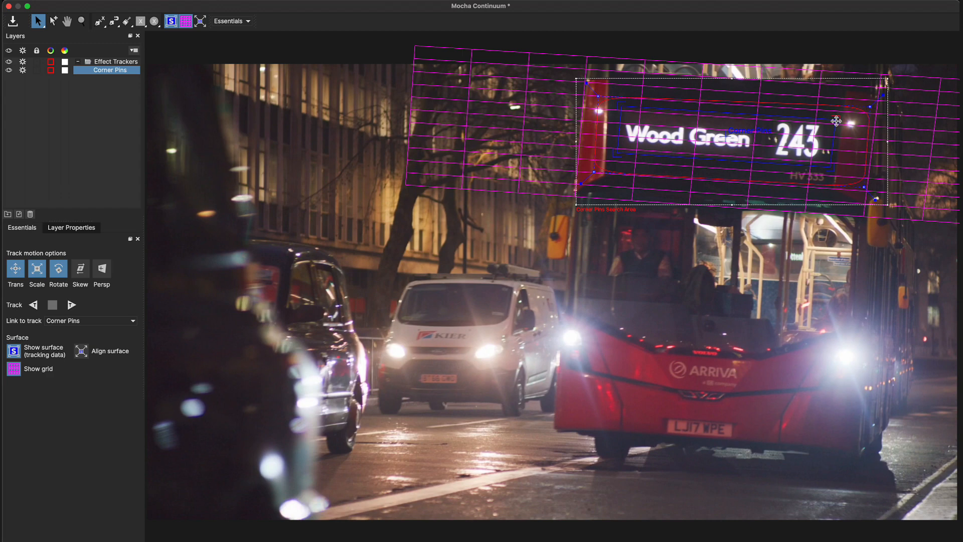
drag(836, 121, 836, 119)
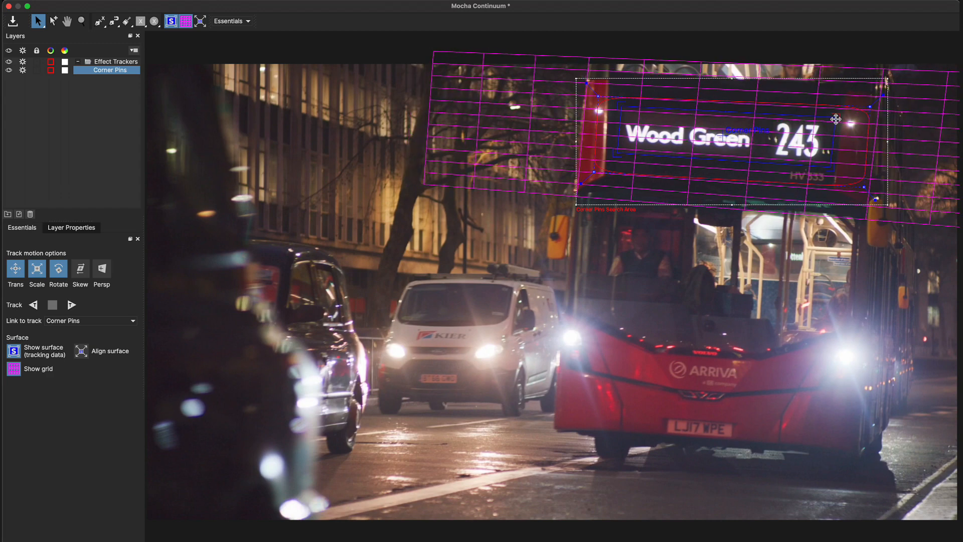
drag(828, 157, 830, 160)
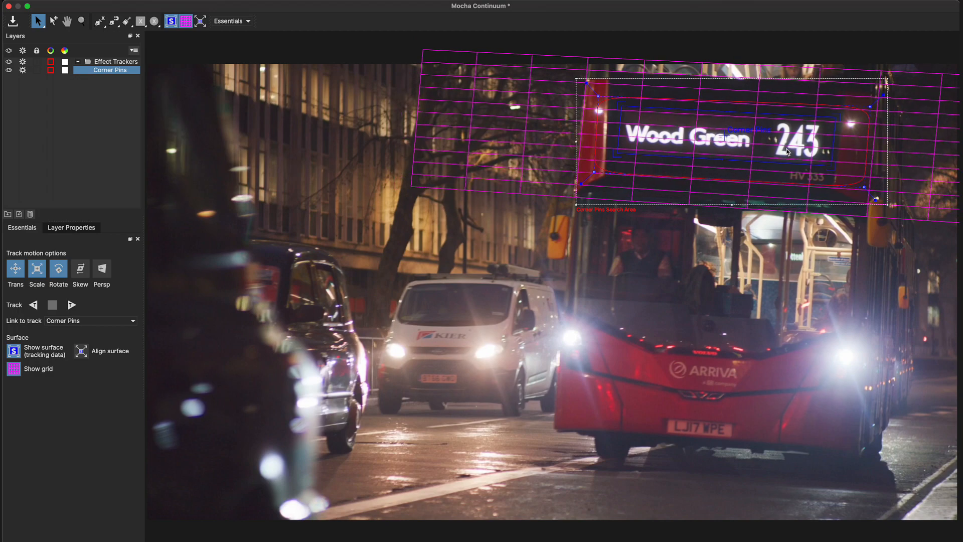
key(z)
drag(753, 134, 763, 32)
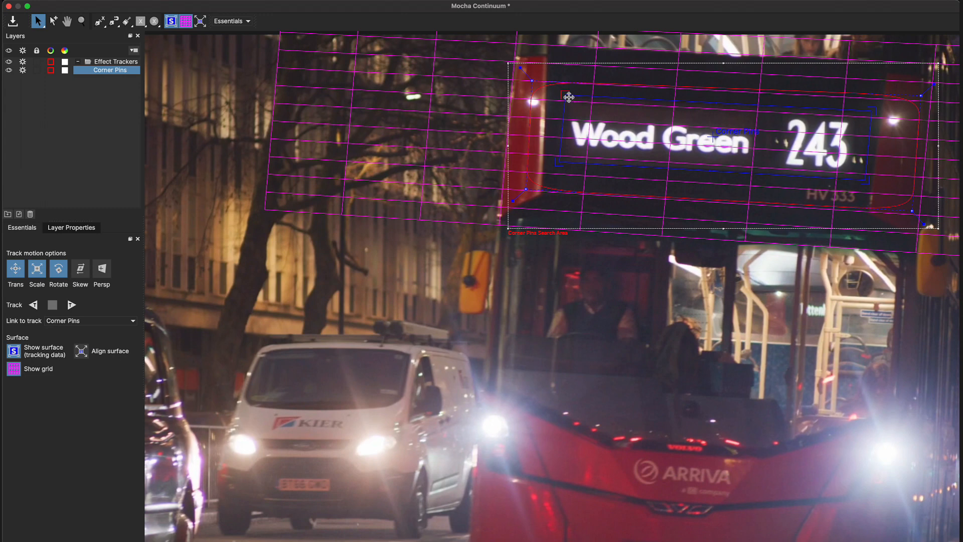
drag(569, 97, 569, 98)
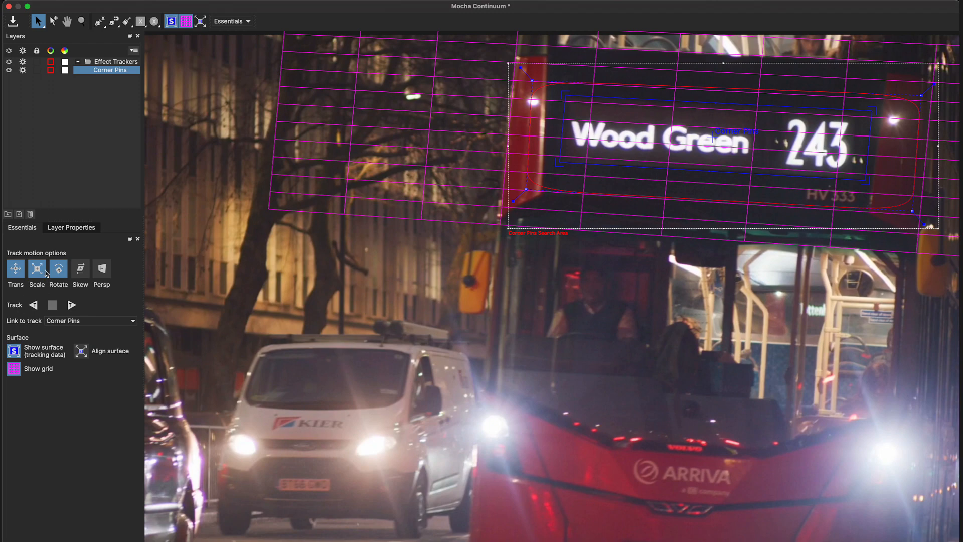
Step: Turn off Rotate motion and track the Corner Pins layer forward from frame 47, and backward from the same frame to the start
click(65, 271)
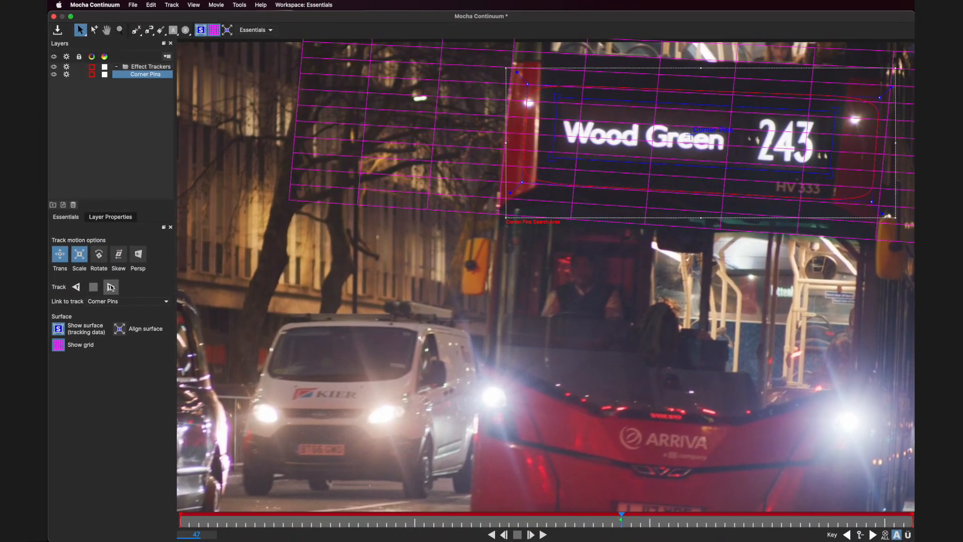
click(111, 287)
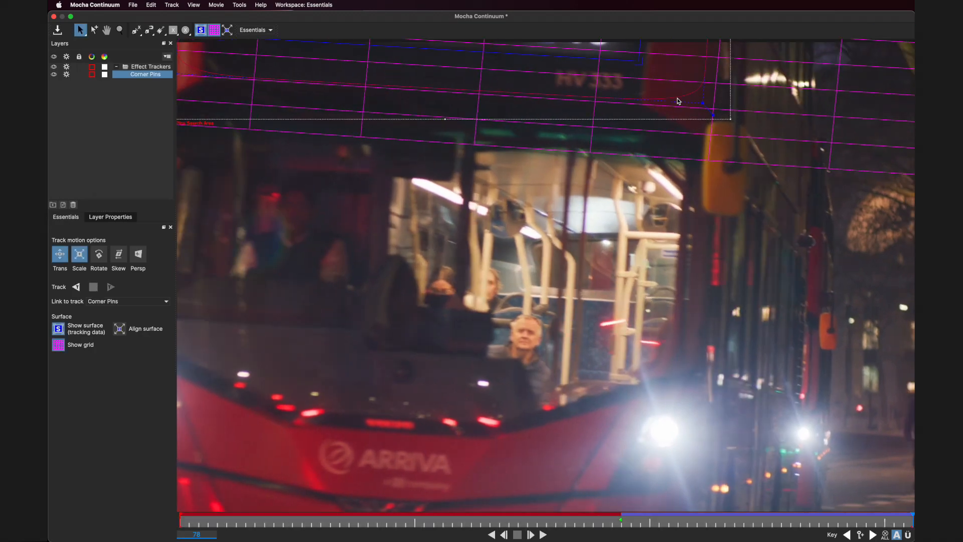
drag(754, 511, 621, 519)
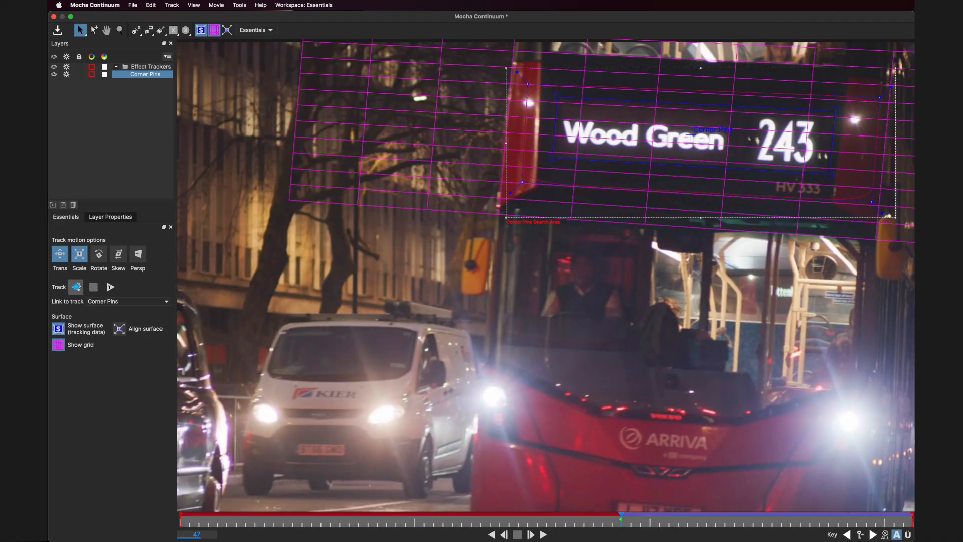
click(75, 287)
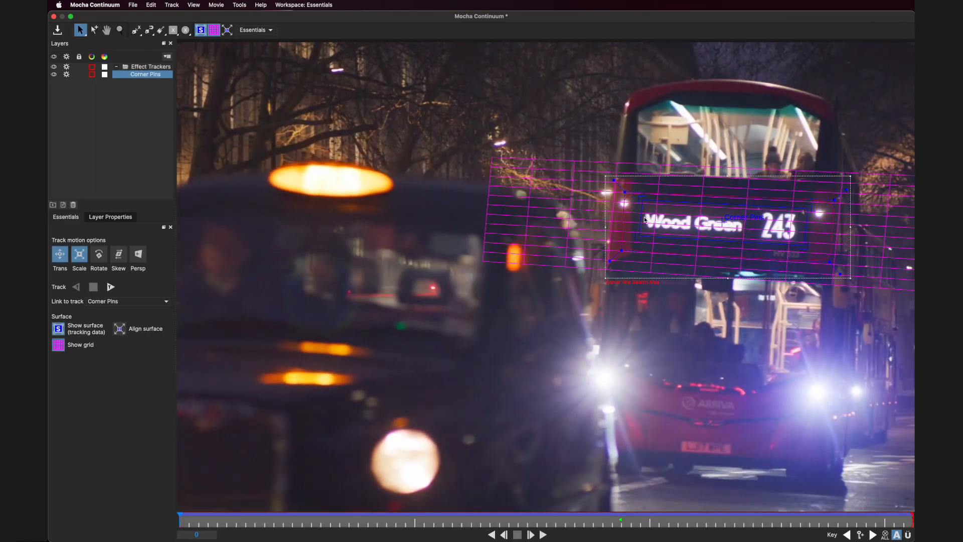
Step: Play back the Corner Pins track and close Mocha, saving the project changes
click(544, 535)
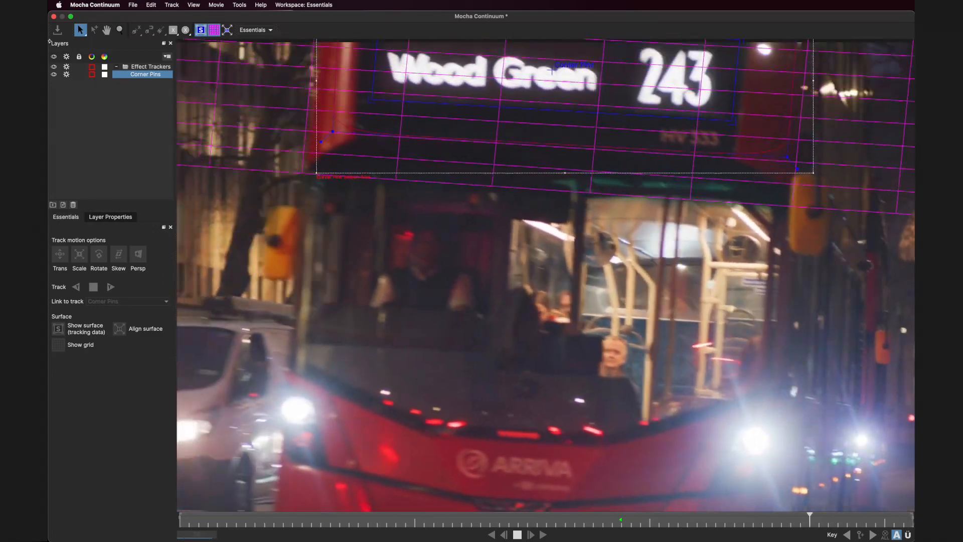
click(54, 17)
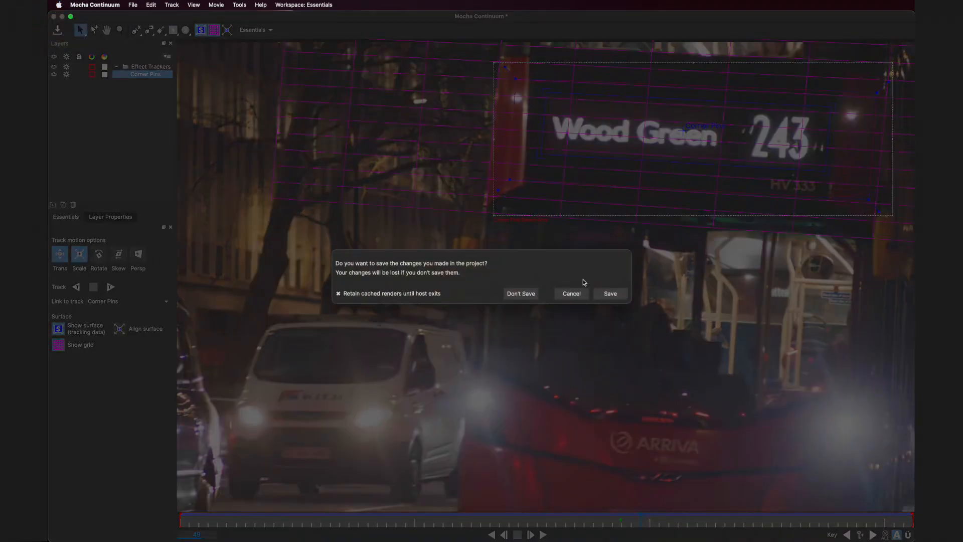
click(611, 294)
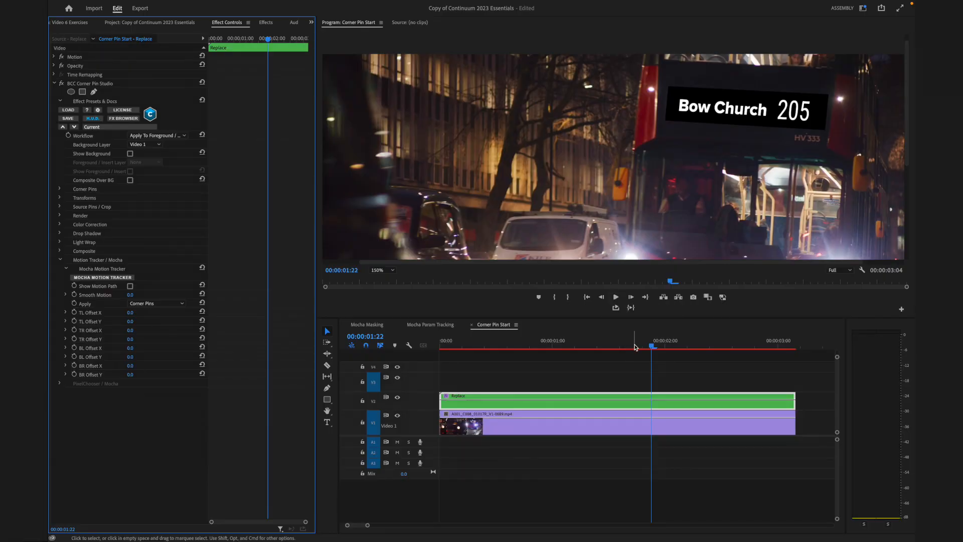
Step: Scrub the Corner Pin Start sequence and play it full screen from the start to check the tracked Bow Church sign
drag(635, 341, 725, 378)
key(Home)
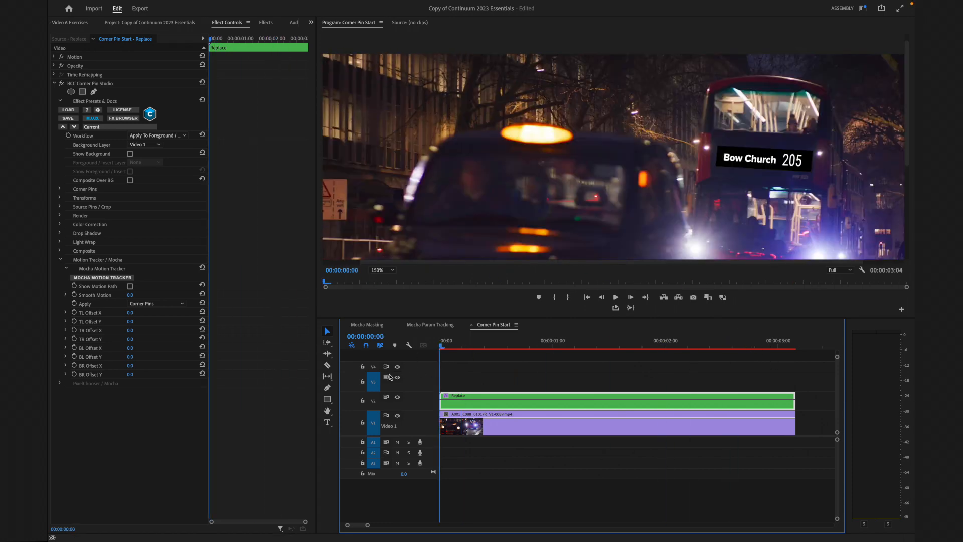
key(ctrl+grave)
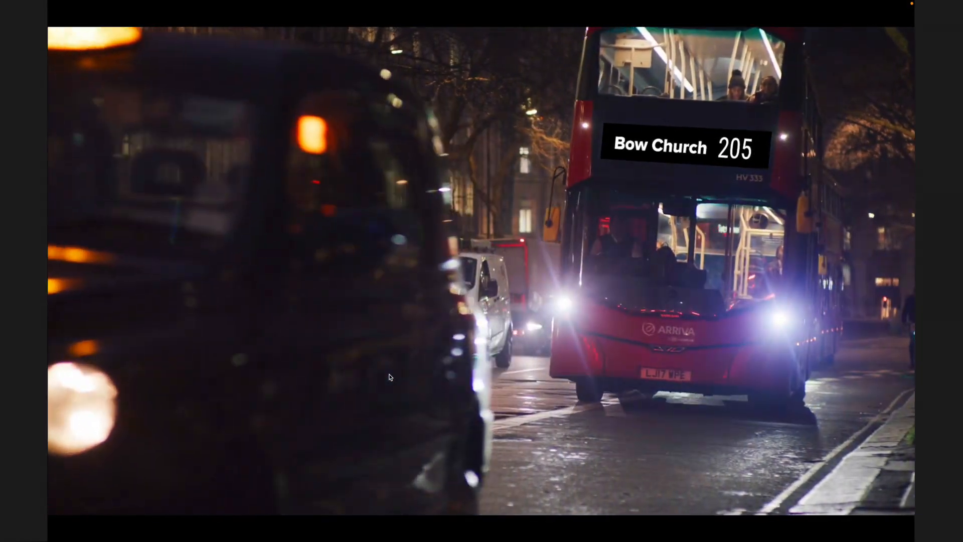
key(Escape)
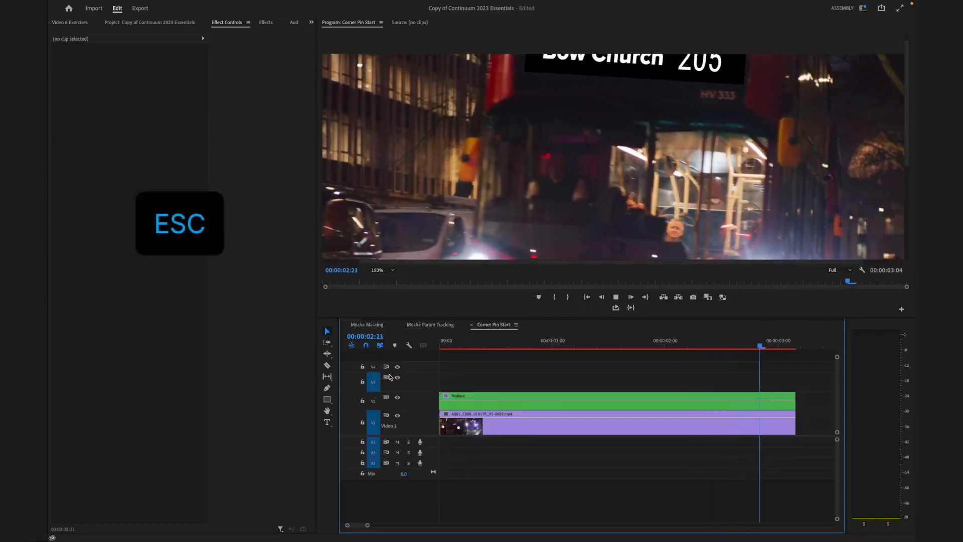
Step: Park the playhead at 00:00:00:24 and select the Replace clip on V2
drag(571, 345, 547, 344)
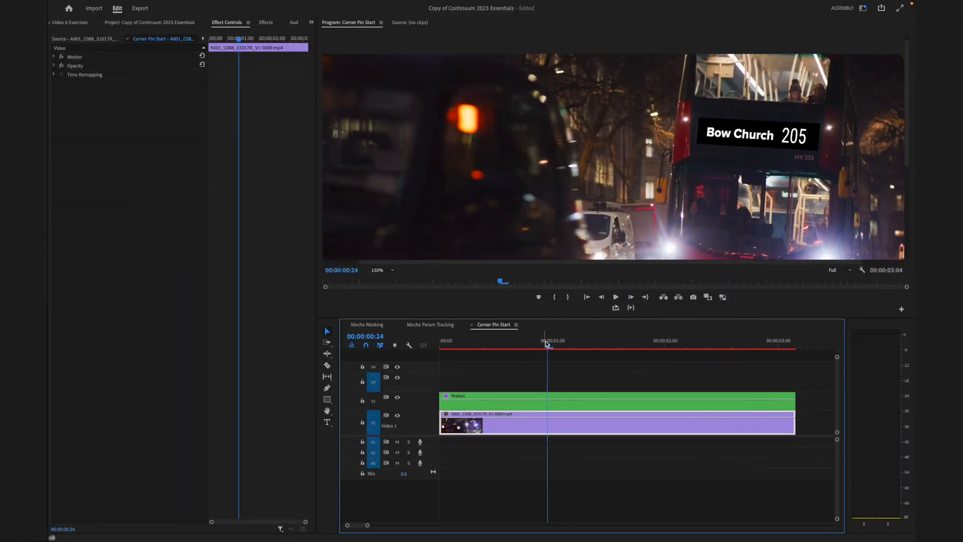
click(530, 403)
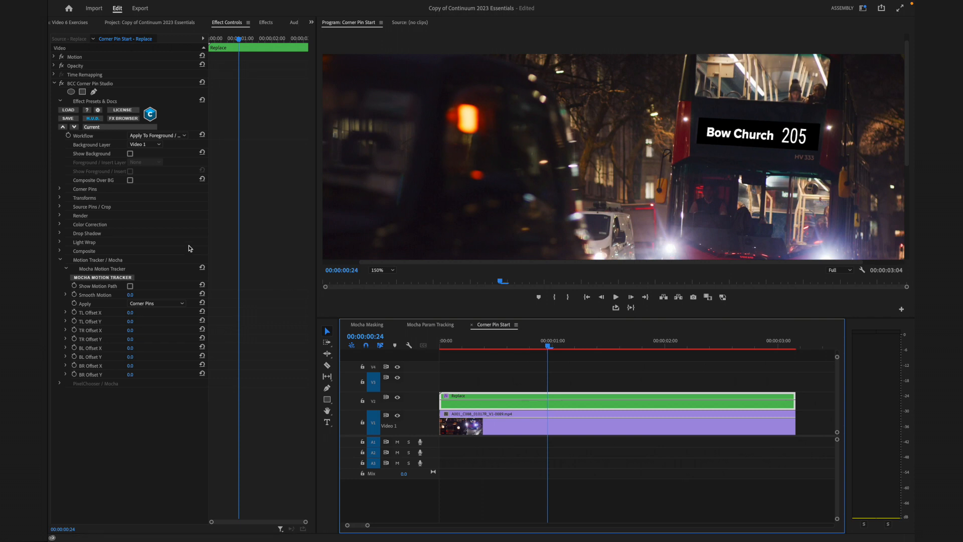
Step: Turn on Light Wrap in BCC Corner Pin Studio with Background Layer as source, Wrap Softness 14 and Wrap Width 27
click(59, 242)
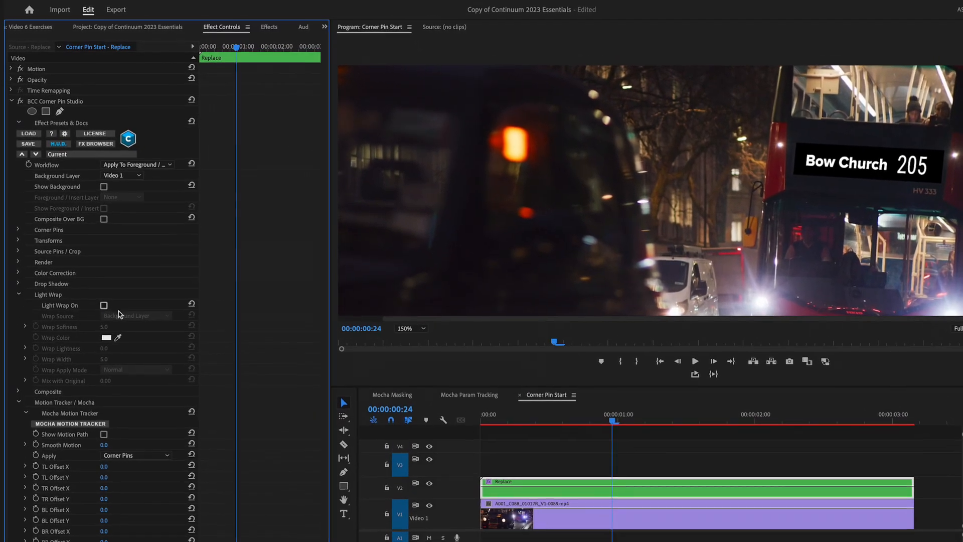
click(104, 307)
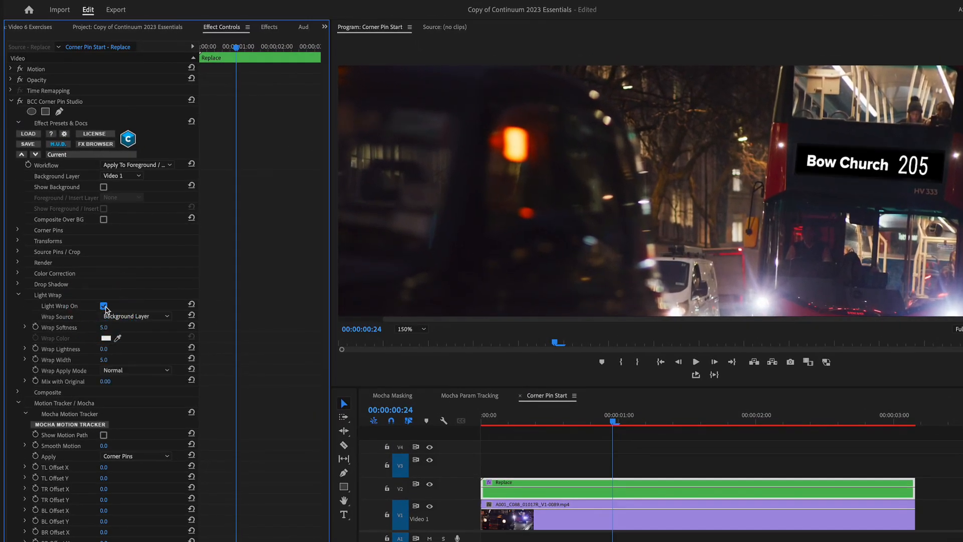
click(122, 316)
click(122, 317)
mouse_move(104, 328)
mouse_down()
mouse_move(119, 328)
mouse_move(104, 328)
mouse_move(104, 359)
mouse_move(116, 359)
mouse_up()
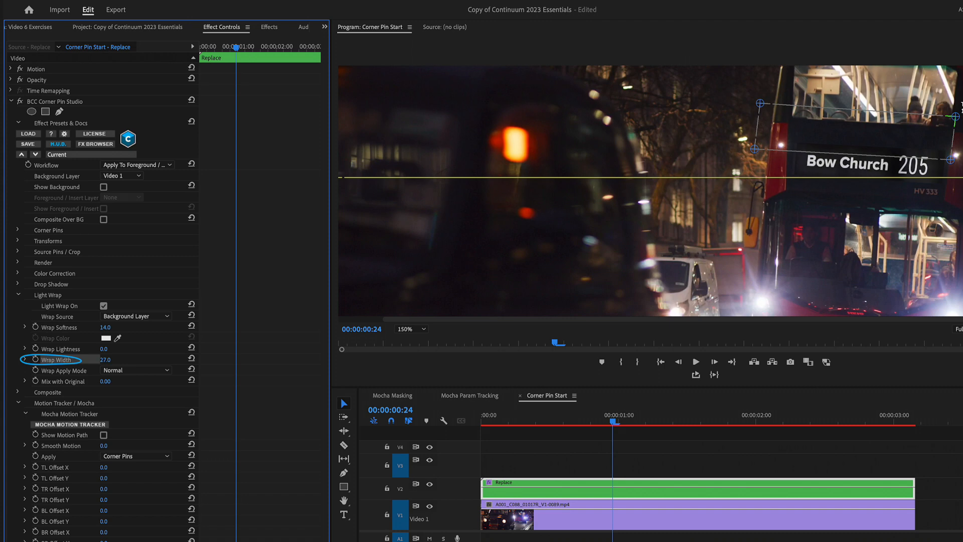
click(18, 295)
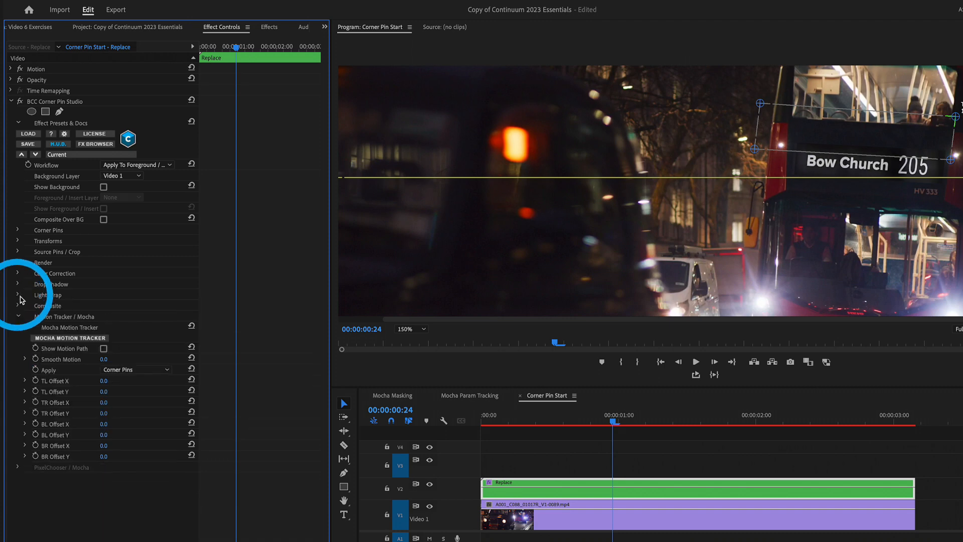
Step: Open the Corner Pin Complete sequence from the Video 6 Exercises bin, fit the frame in the Program monitor and park at 00:00:00:15
click(36, 28)
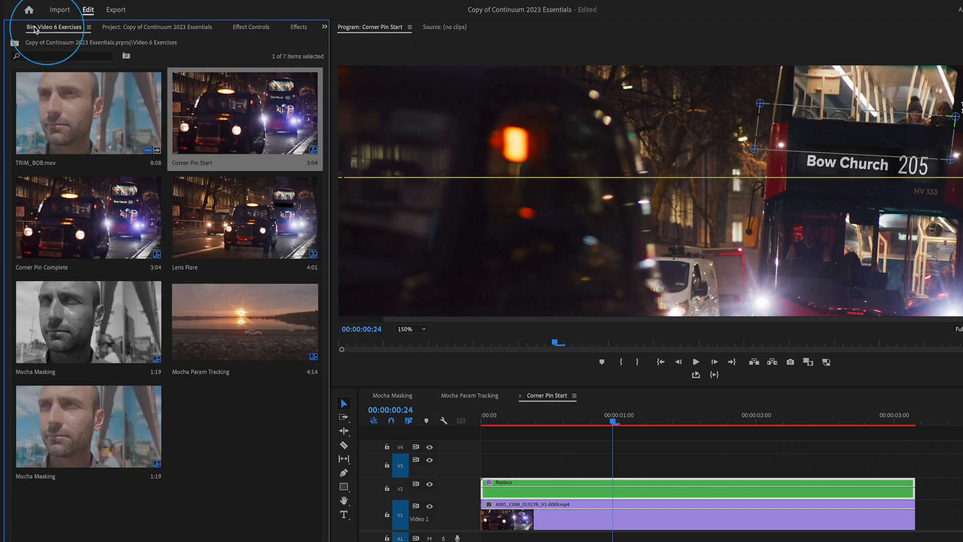
click(42, 266)
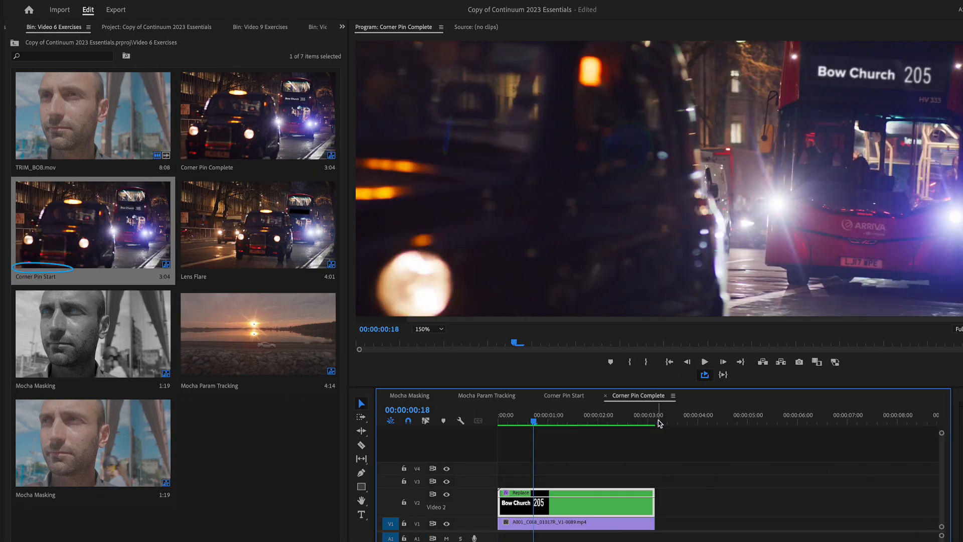
click(429, 329)
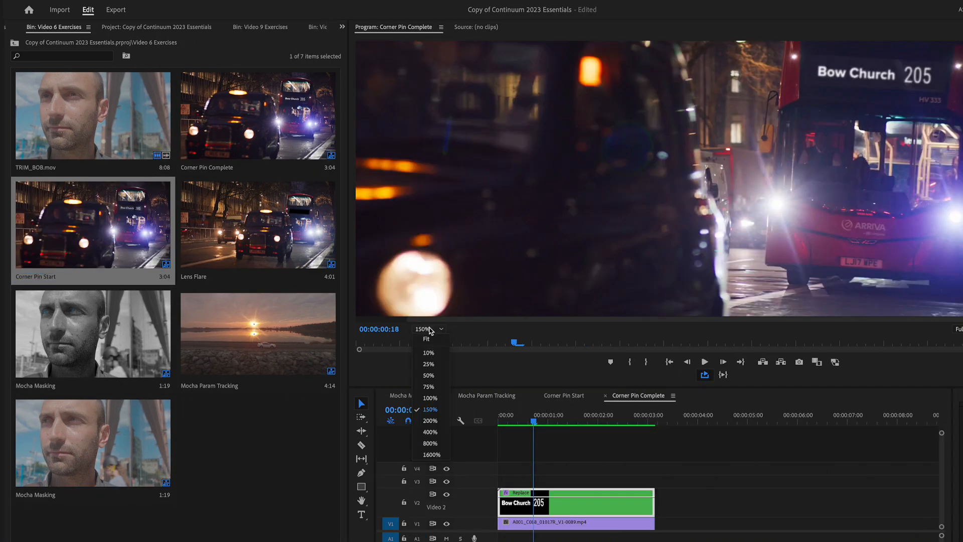
click(428, 339)
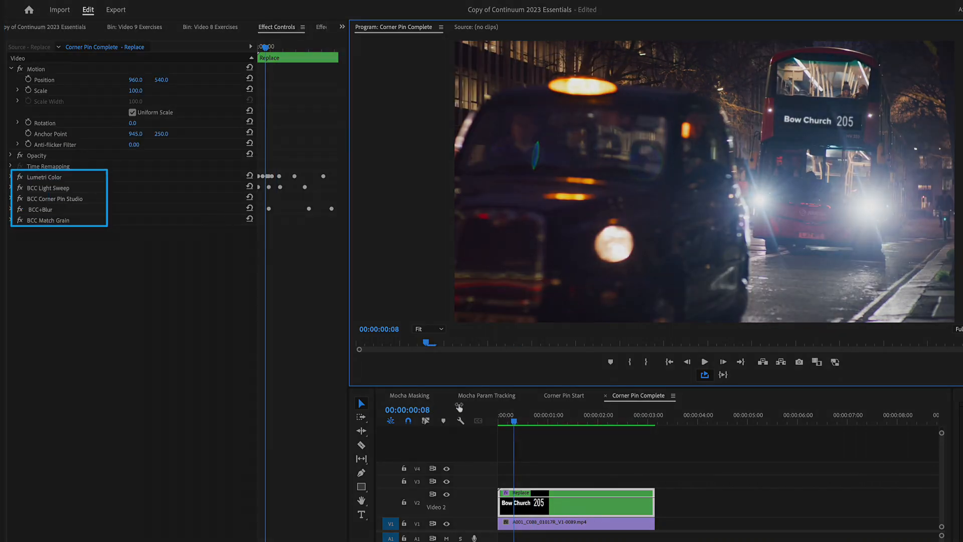
drag(518, 421, 528, 421)
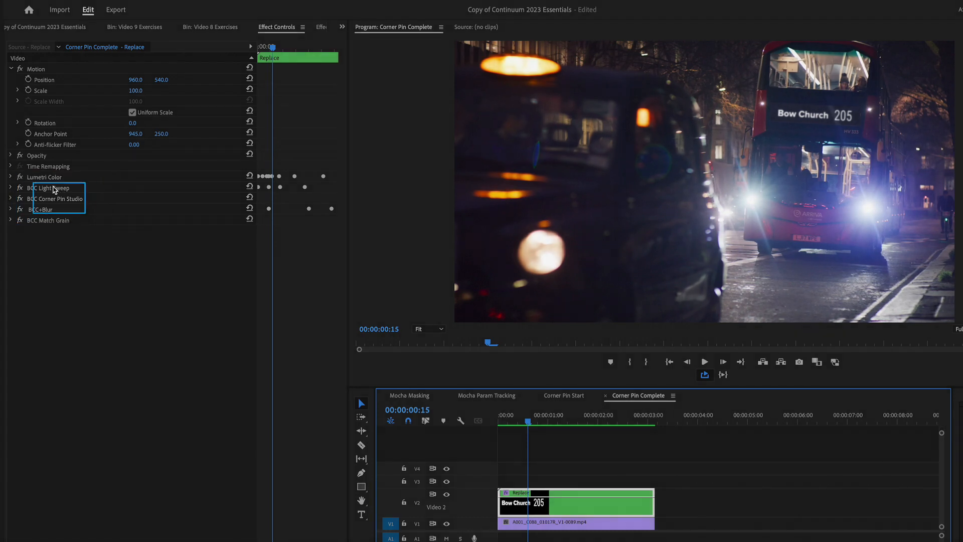
Step: Compare the Replace clip with Lumetri Color and BCC Light Sweep each switched off and back on
click(21, 200)
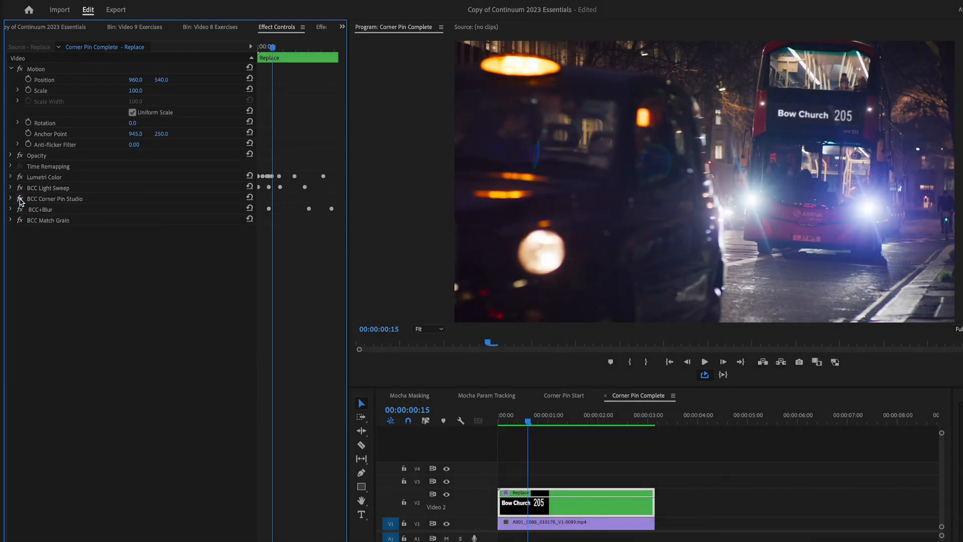
click(20, 177)
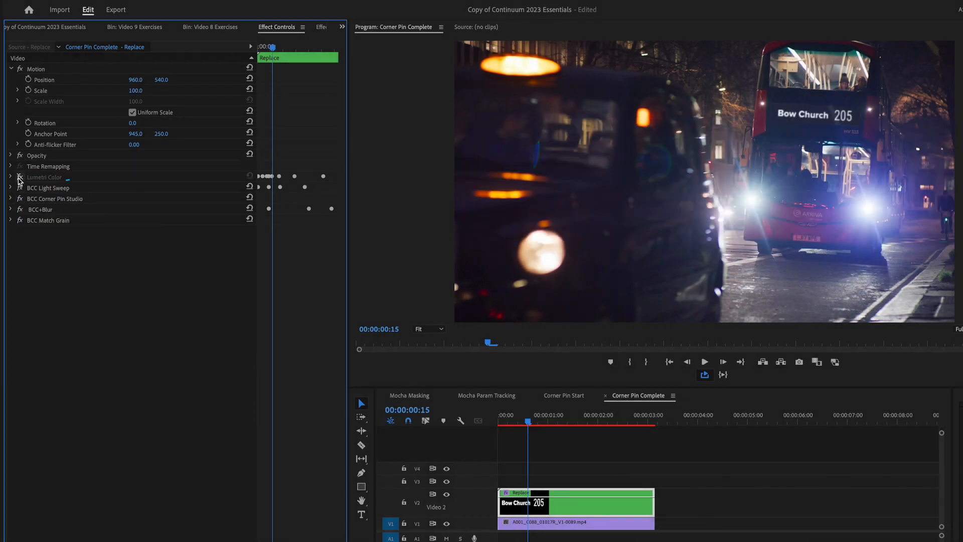
click(19, 179)
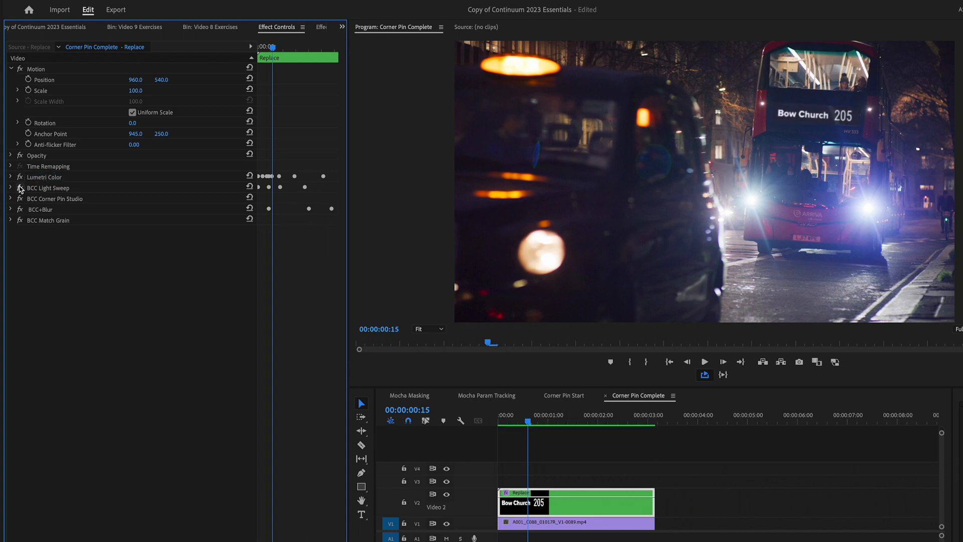
click(20, 187)
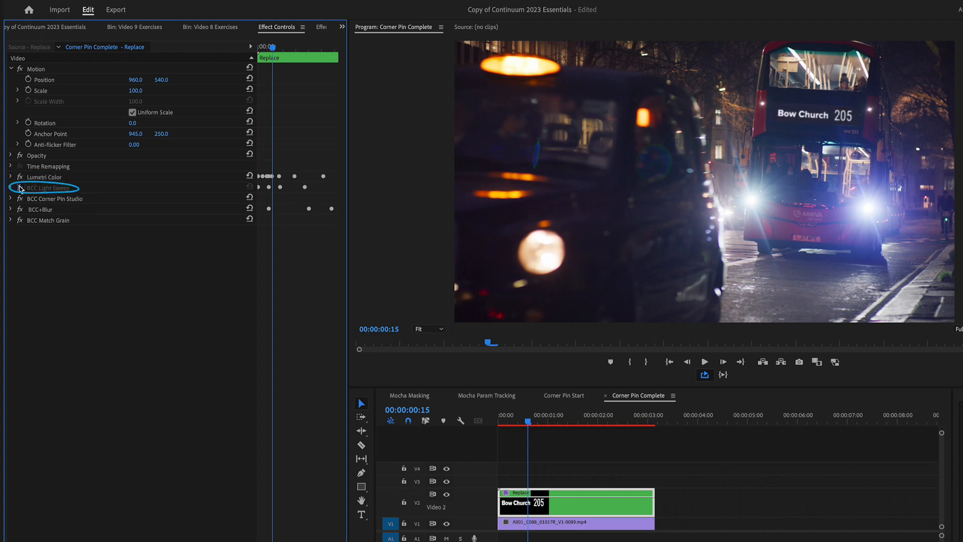
click(19, 187)
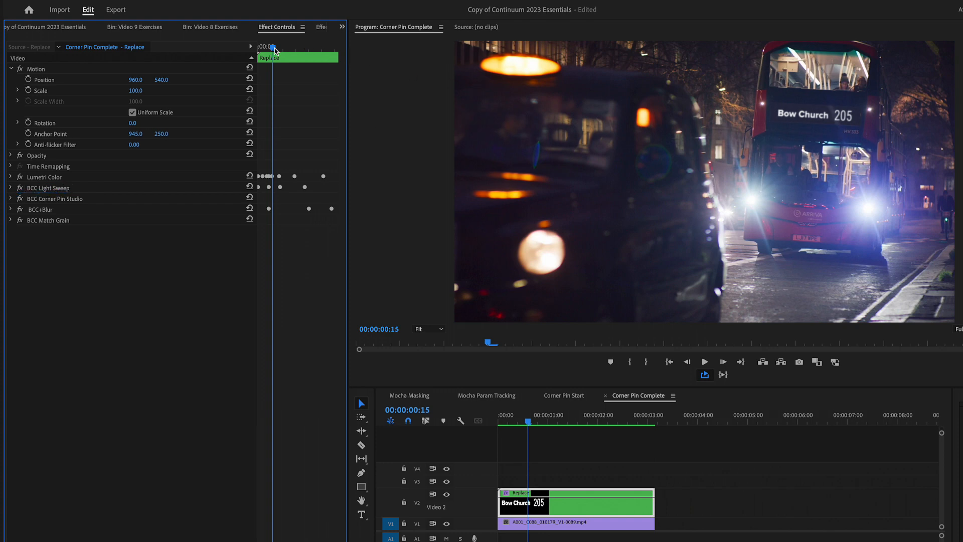
Step: At 00:00:01:13, compare the Replace clip with BCC+Blur and BCC Match Grain each switched off and back on
drag(275, 50, 298, 44)
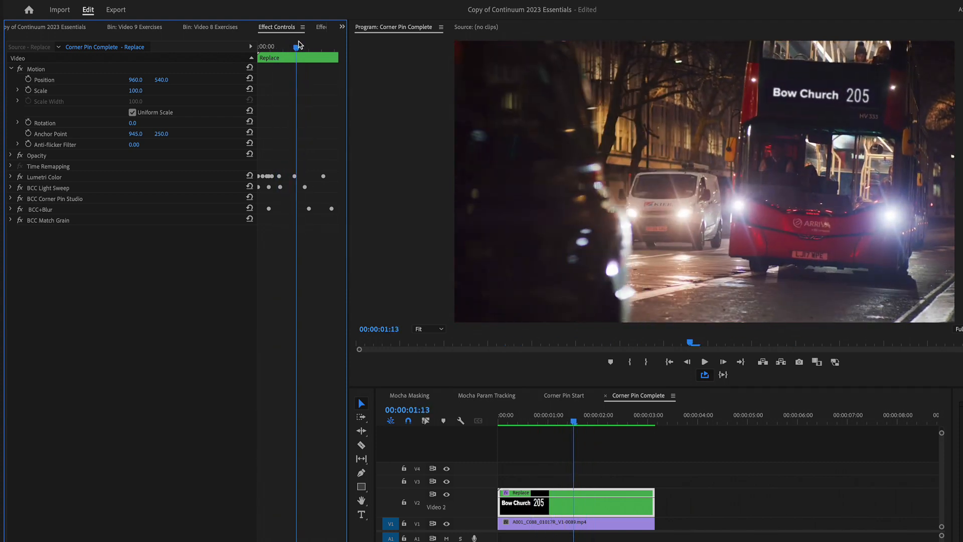
click(21, 209)
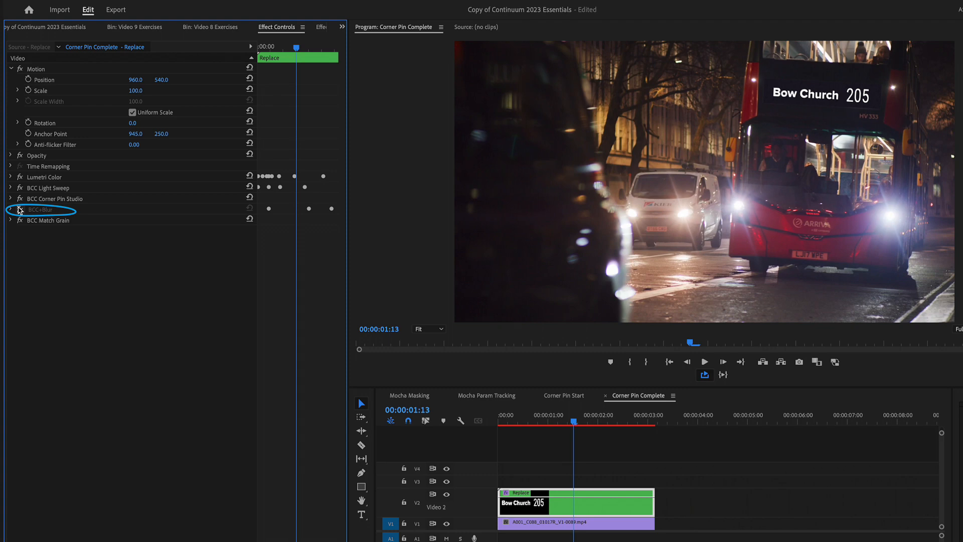
click(20, 209)
click(19, 220)
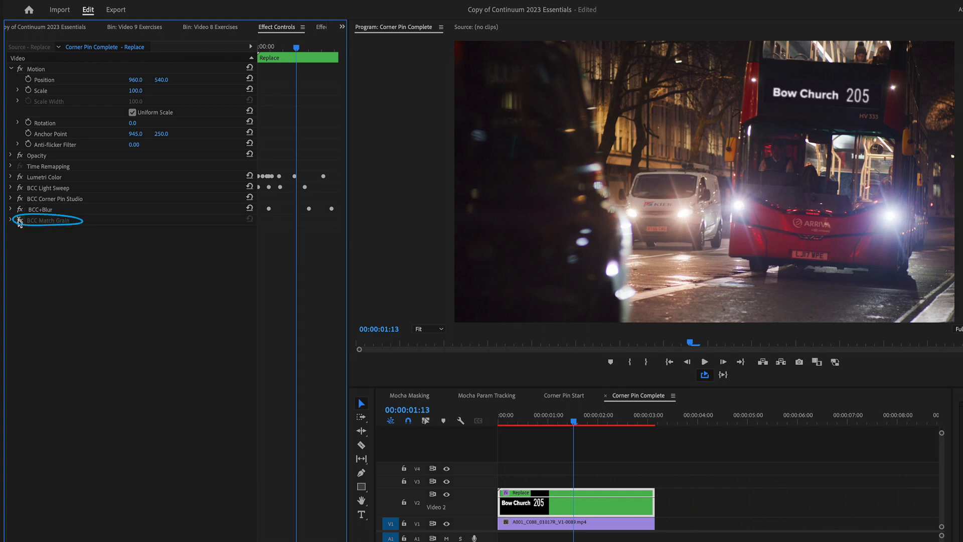
click(20, 220)
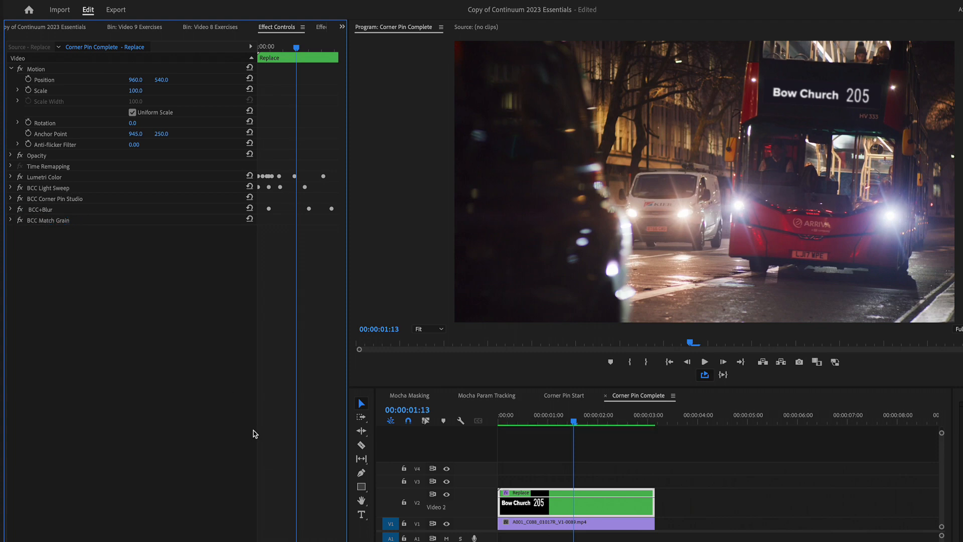
Step: Open the nested Replace sequence and examine the effects on its 205, Bow Church and Rectangle 1 layers
double_click(518, 515)
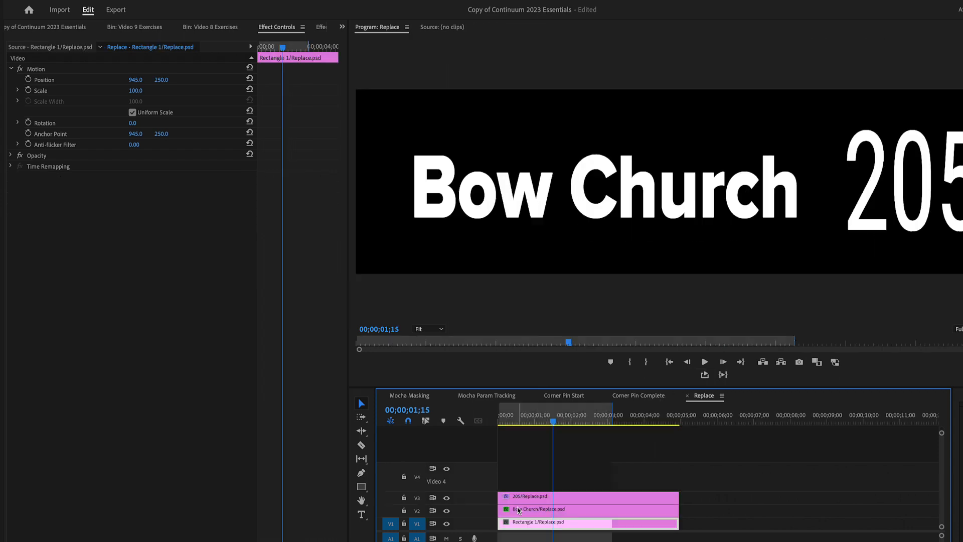
click(518, 499)
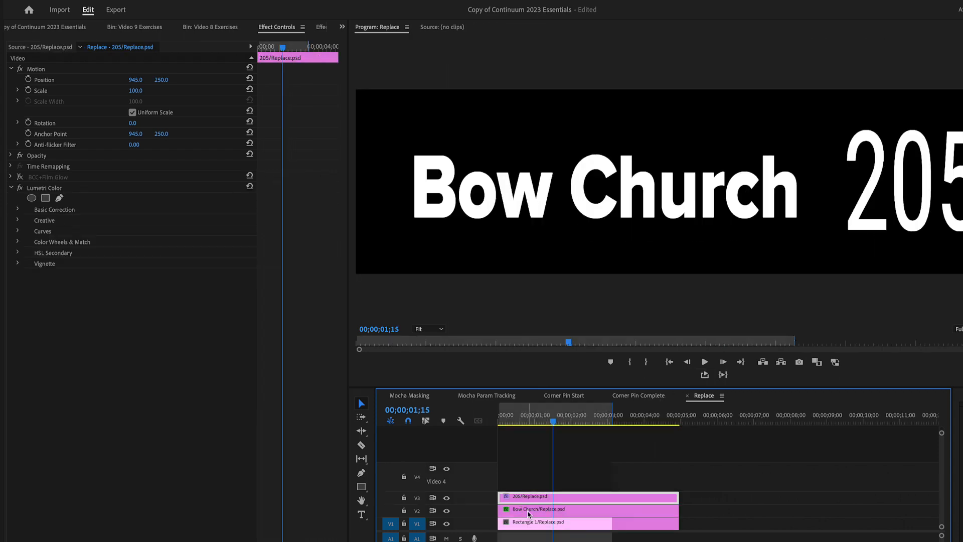
click(528, 513)
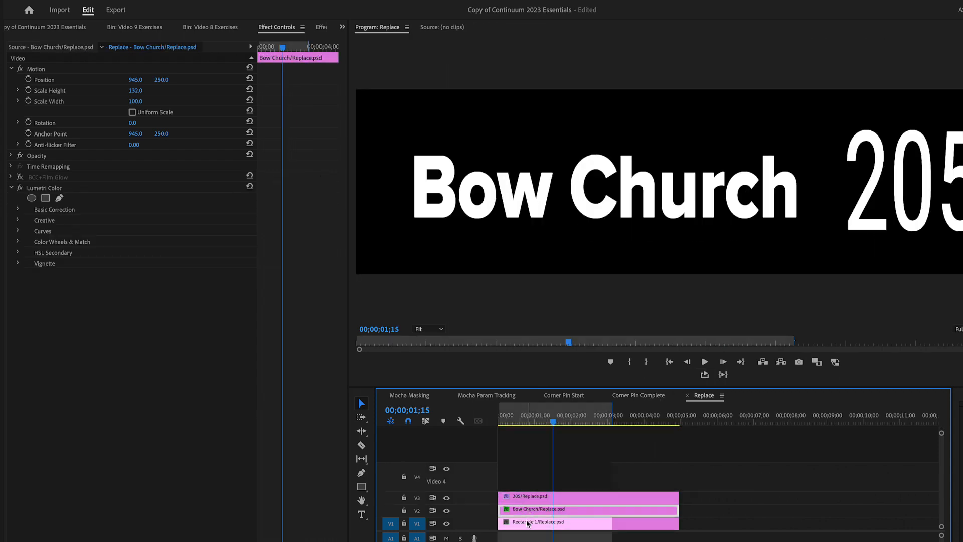
click(526, 525)
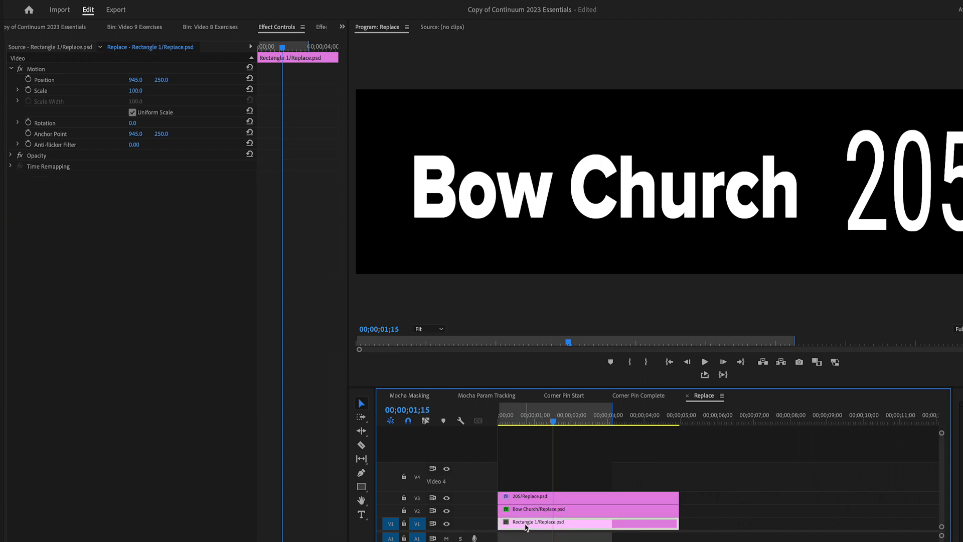